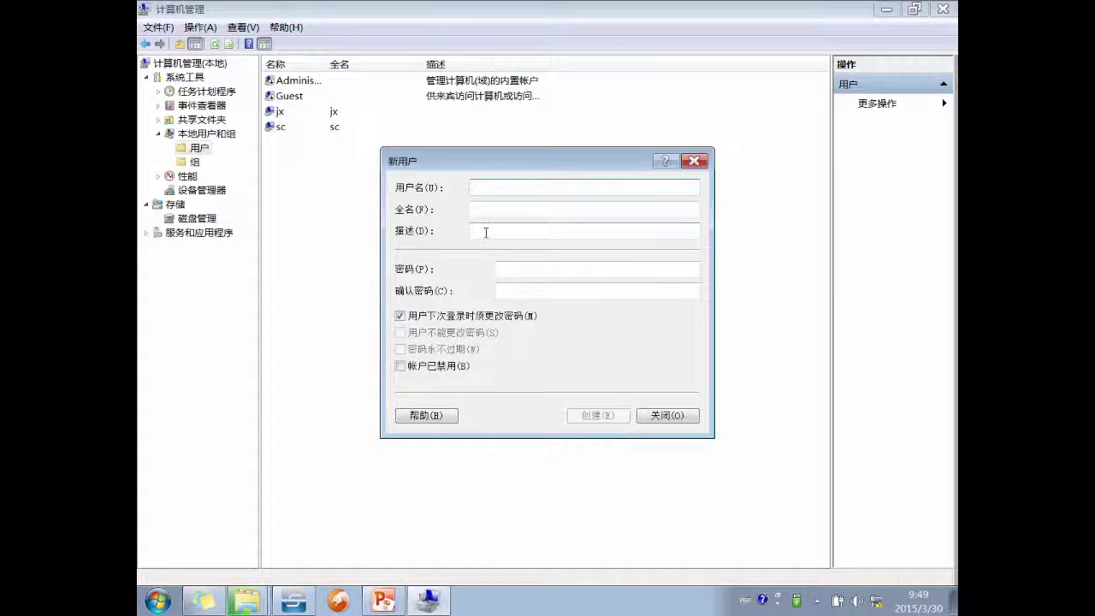
- Name the new user 'test' and enter and confirm its password
text(test)
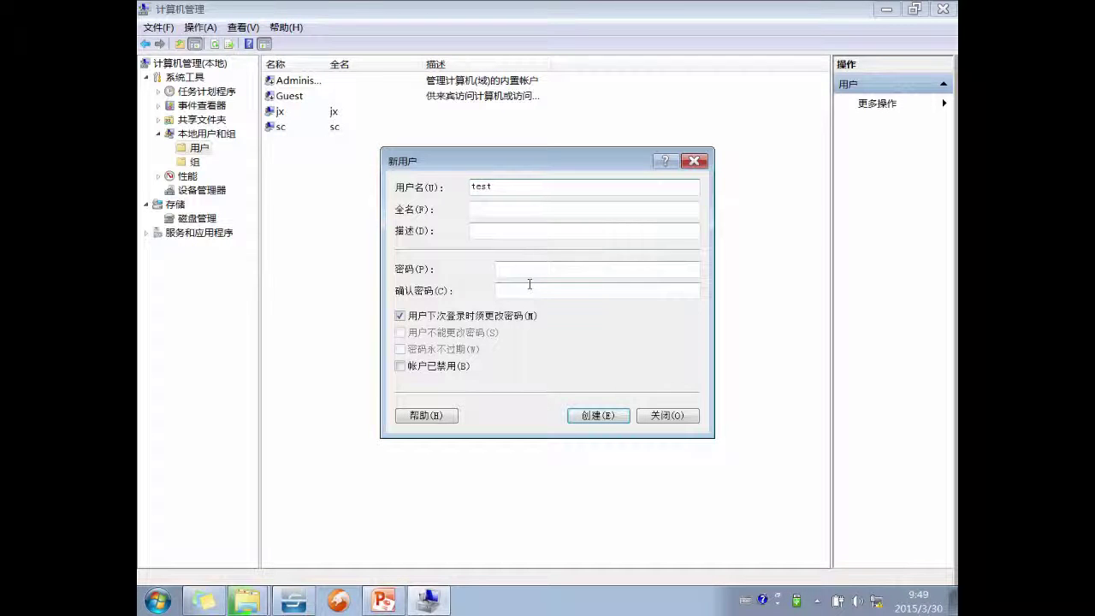
click(524, 269)
text(123)
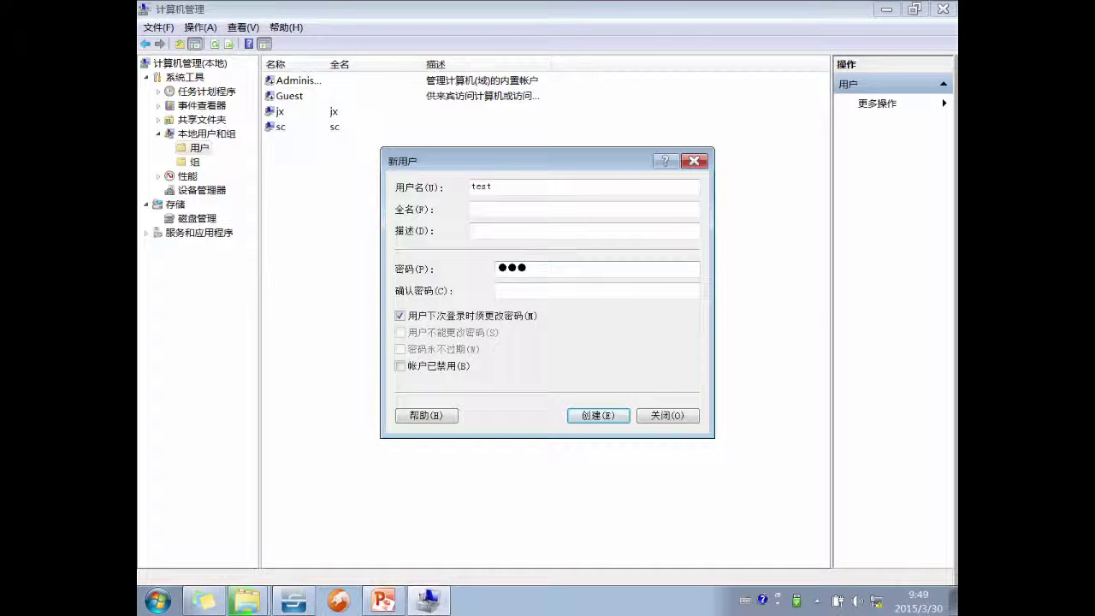
text(456)
click(524, 289)
text(12)
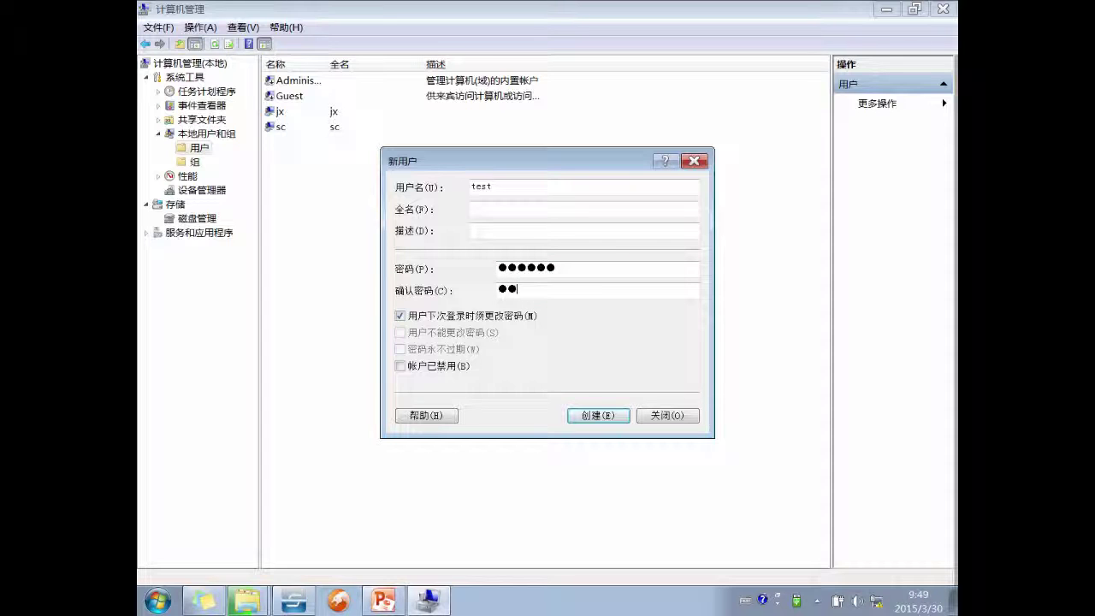
text(3456)
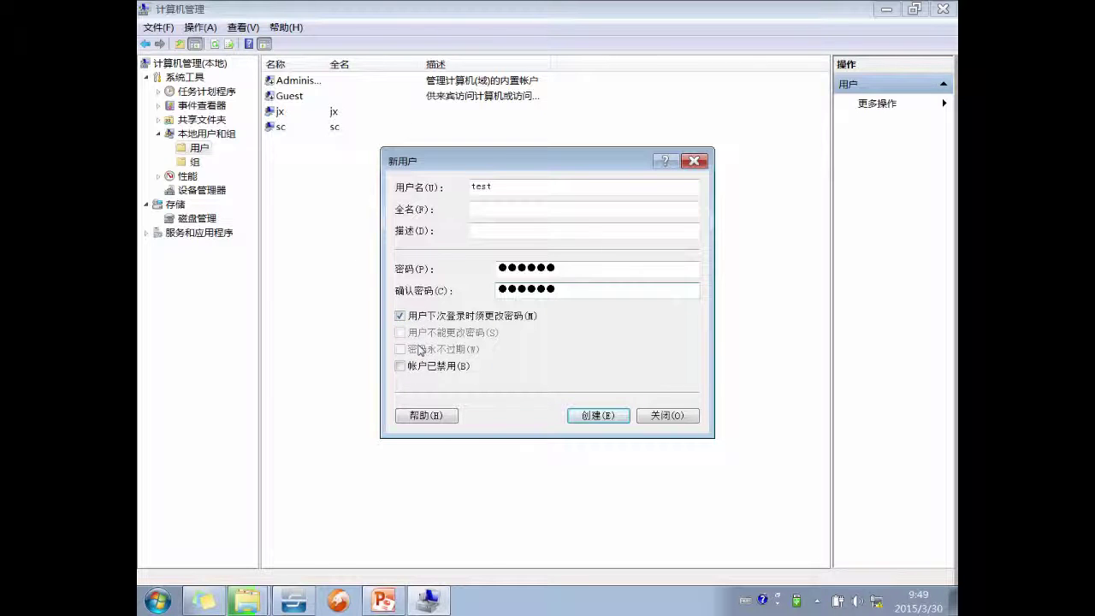
- Make the password never expire and unchangeable by the user, then create the account
click(432, 317)
click(425, 333)
click(430, 351)
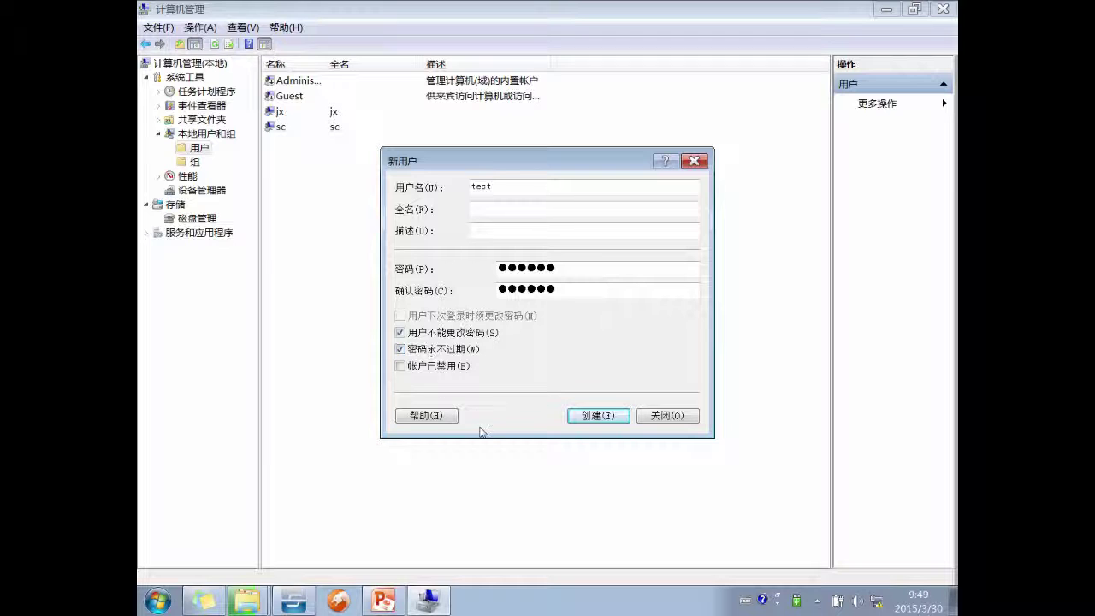
click(582, 415)
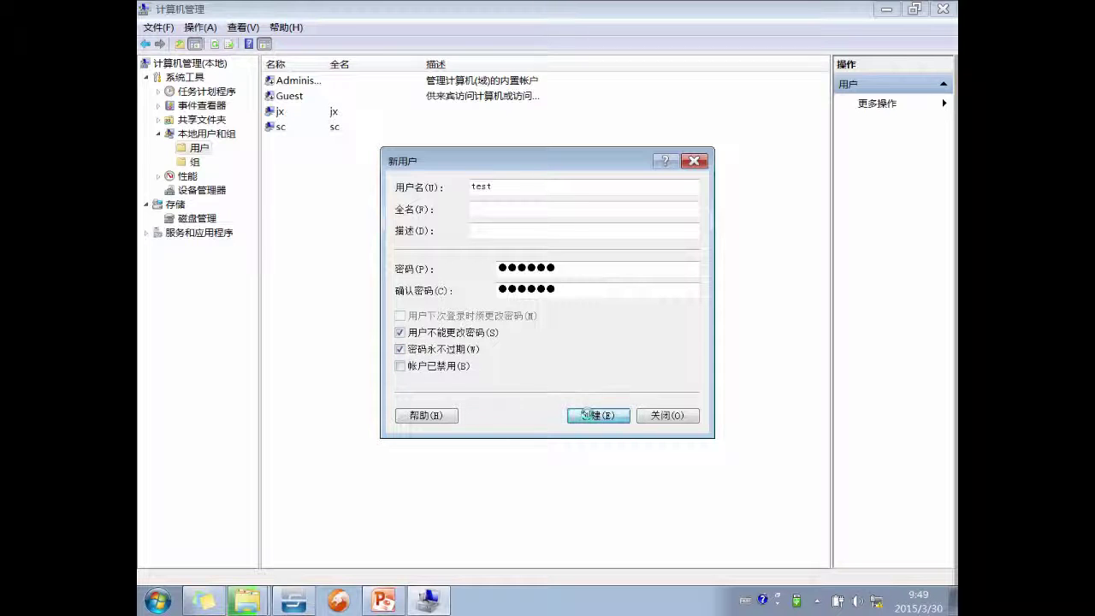
click(660, 416)
click(299, 145)
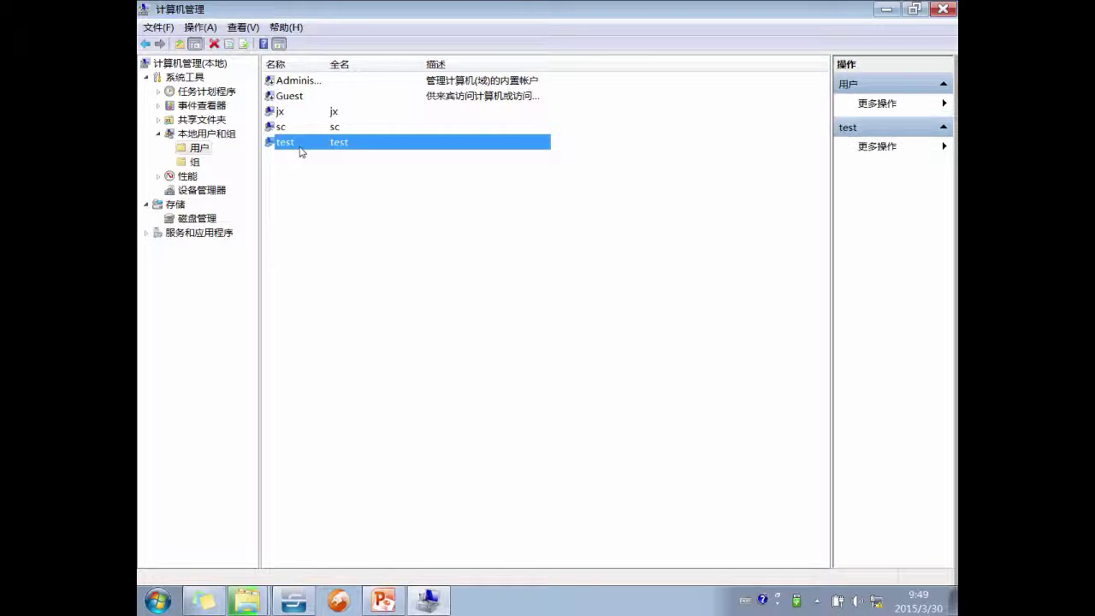
- Confirm in test's properties that it belongs only to Users, then bring up its context menu
double_click(299, 150)
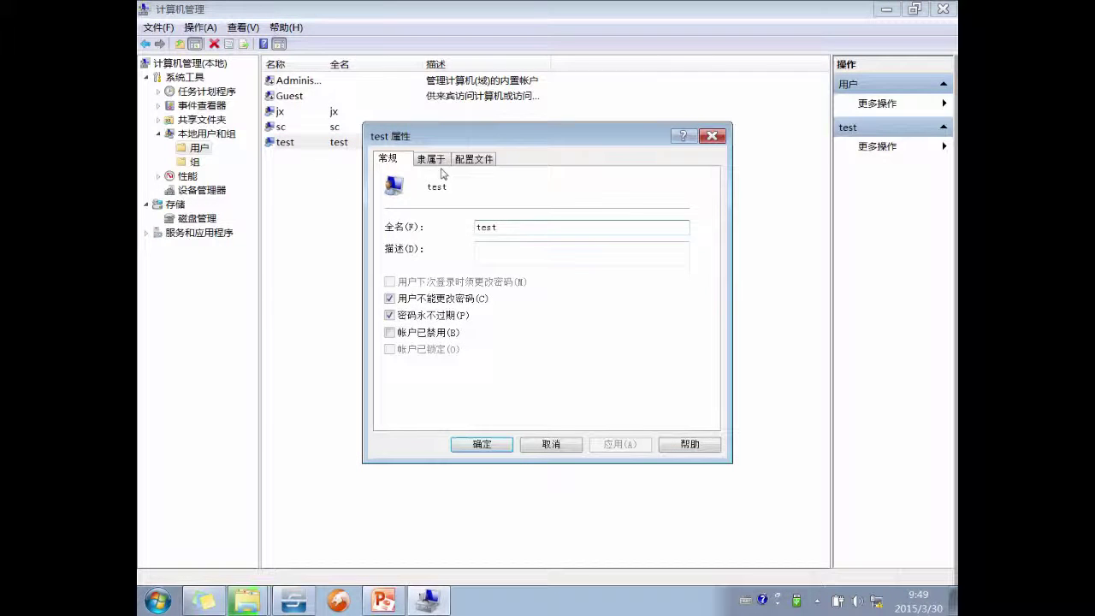
click(434, 161)
click(416, 197)
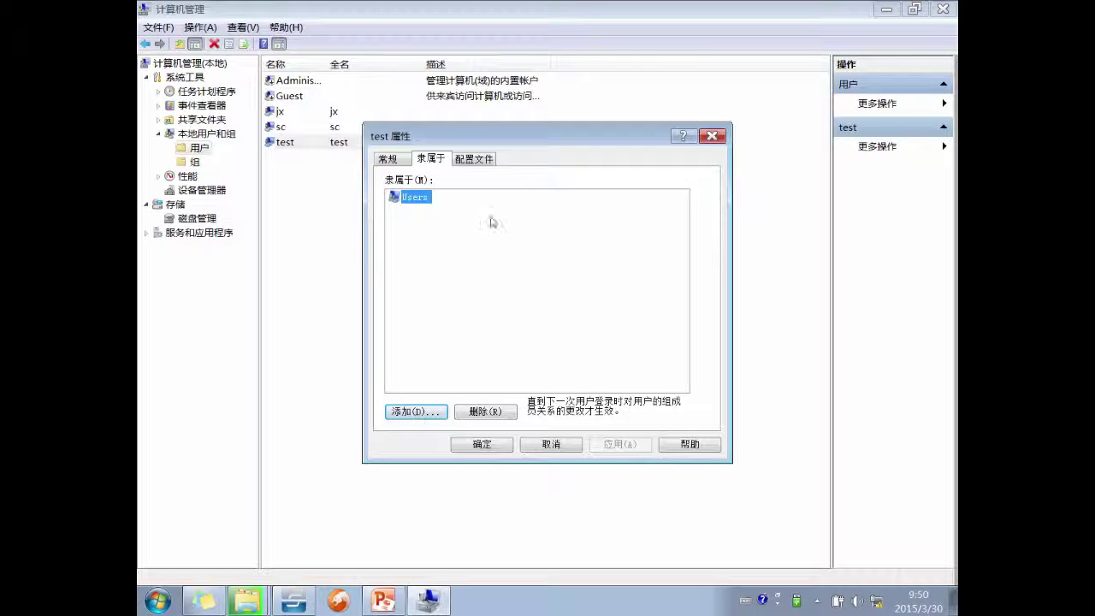
click(484, 159)
click(430, 159)
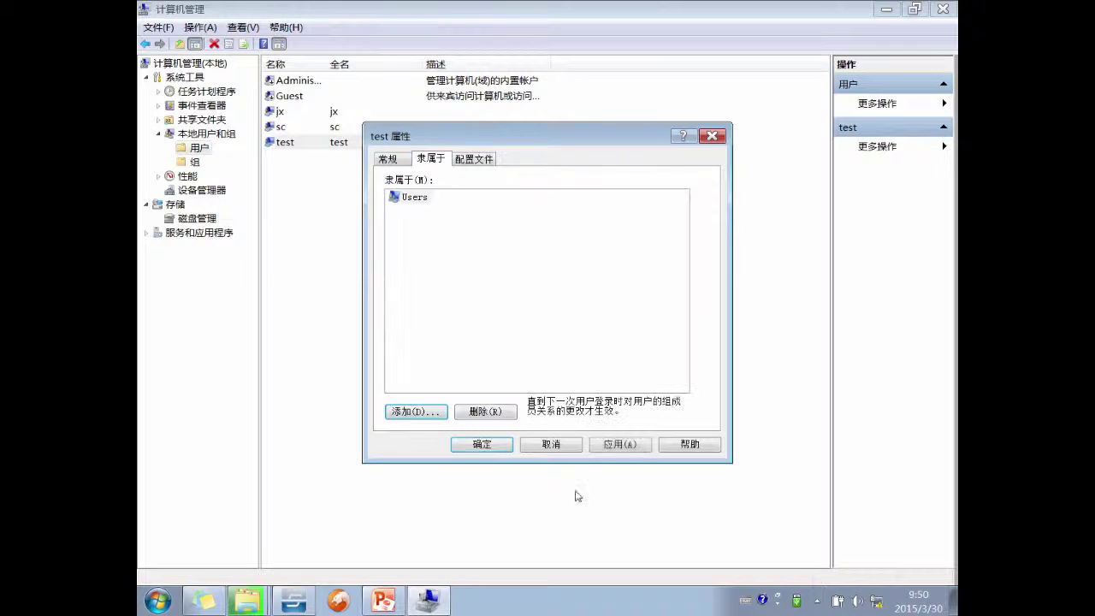
click(569, 444)
right_click(277, 143)
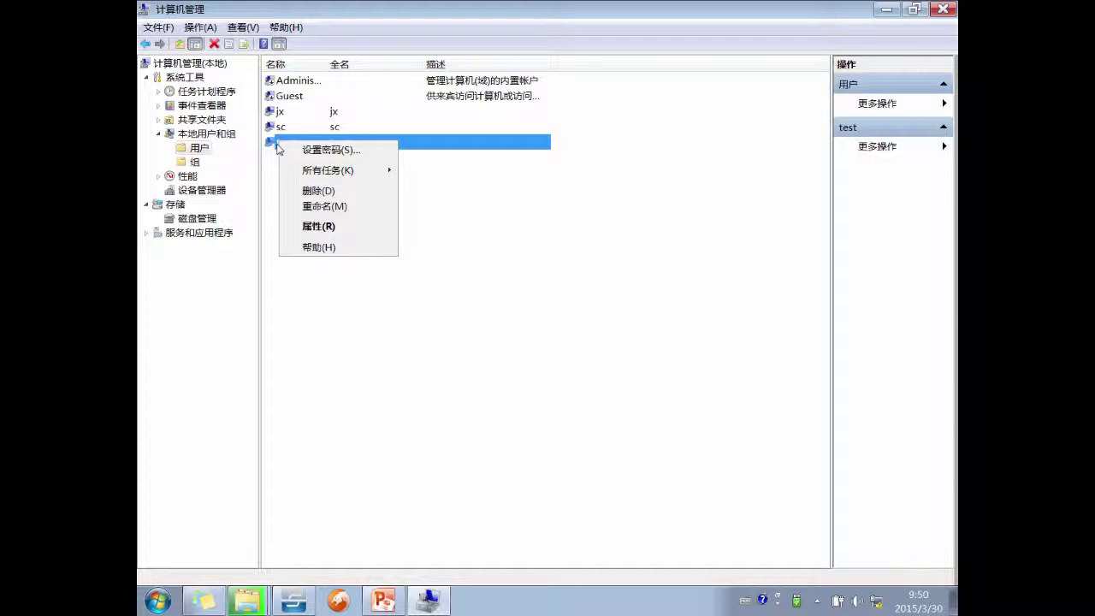
- Delete the test account and minimize Computer Management to reveal the slides
click(335, 191)
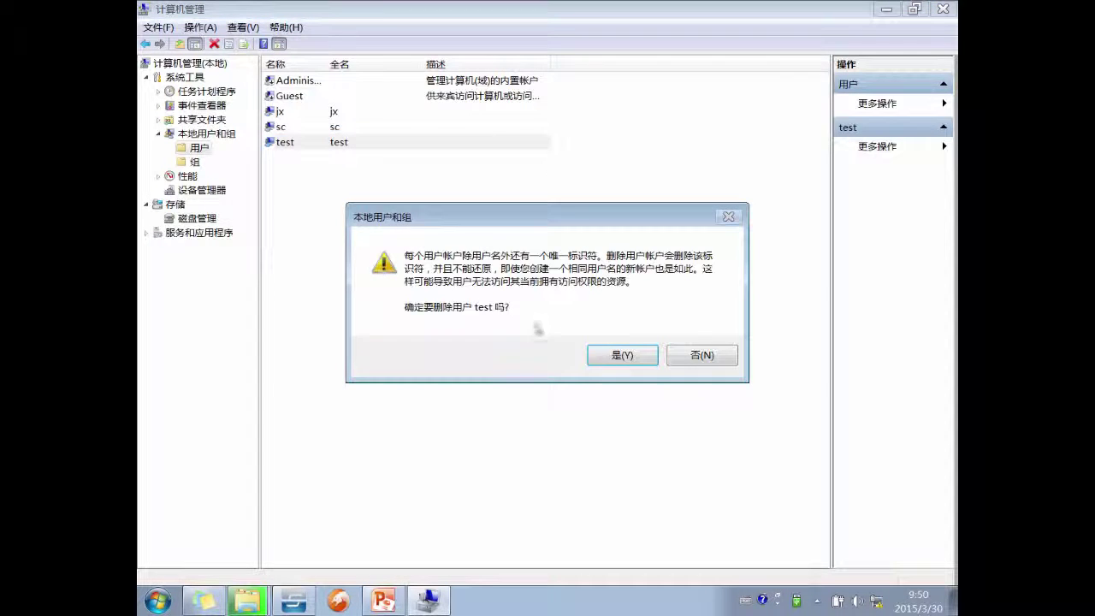
click(621, 353)
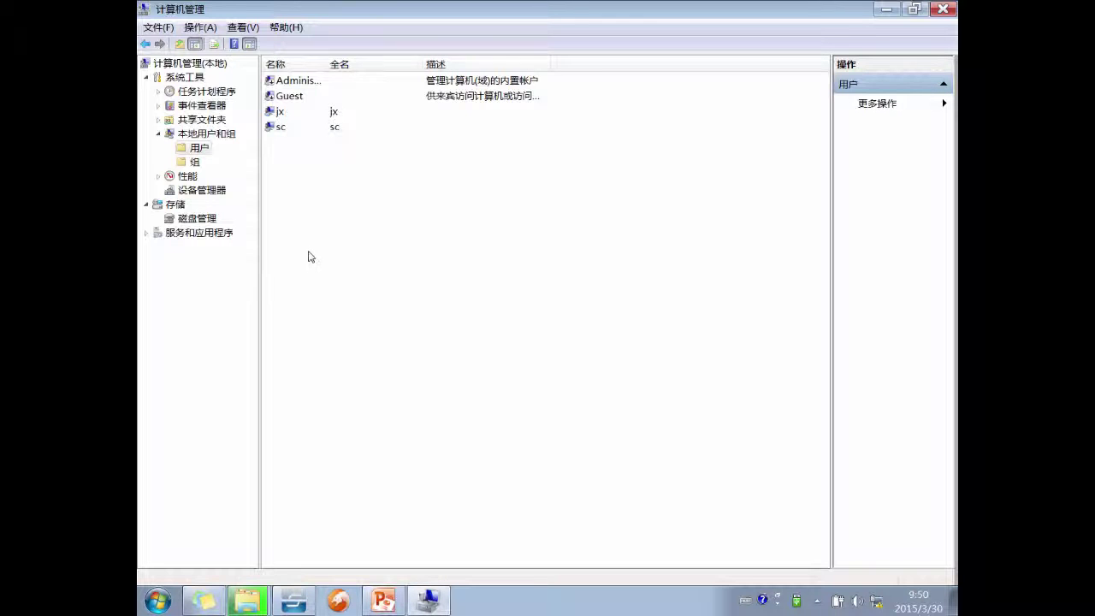
click(427, 600)
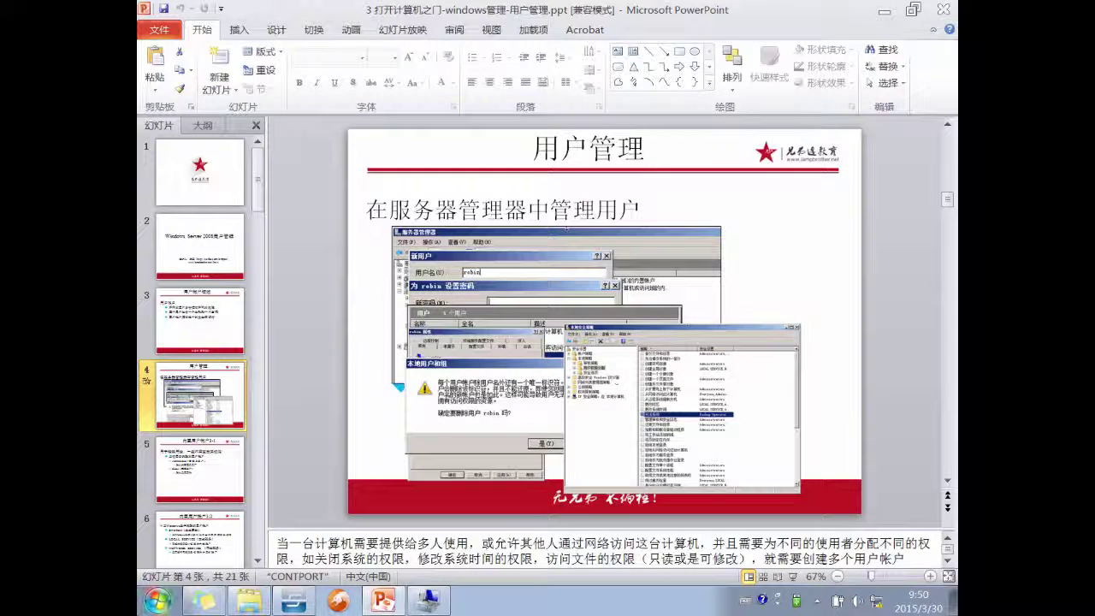
- Browse the Start menu's All Programs list, then launch Control Panel
click(153, 608)
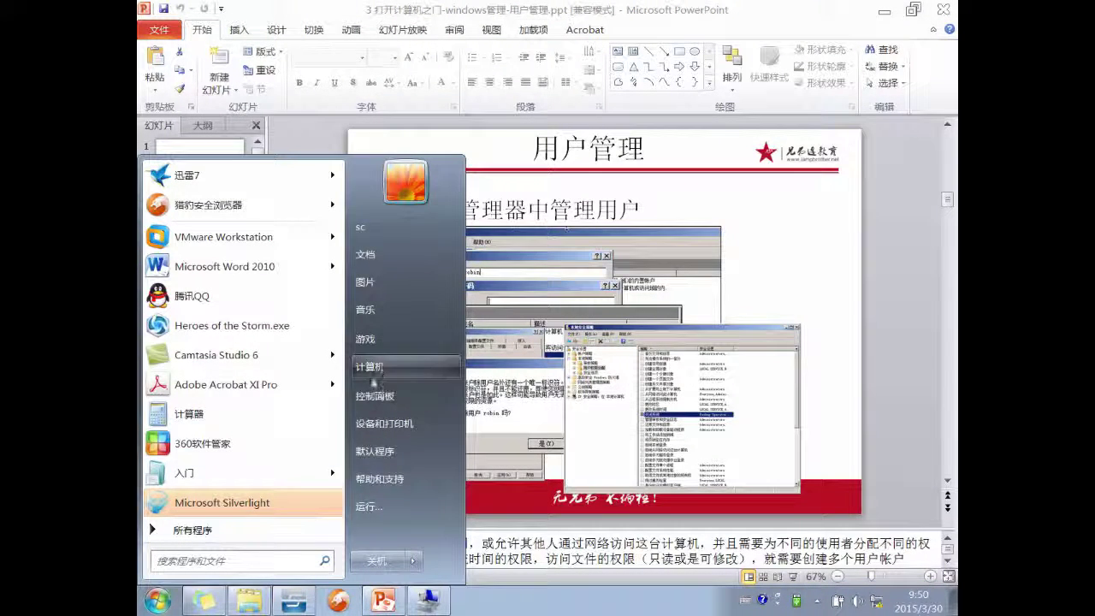
click(246, 524)
scroll(227, 432, down, 2)
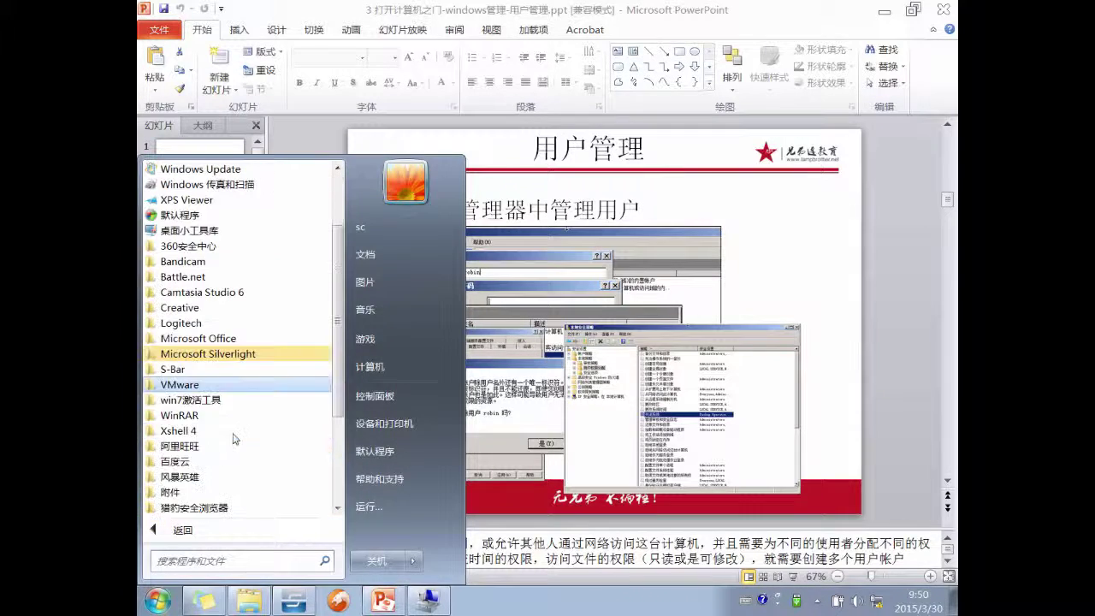
scroll(225, 415, down, 3)
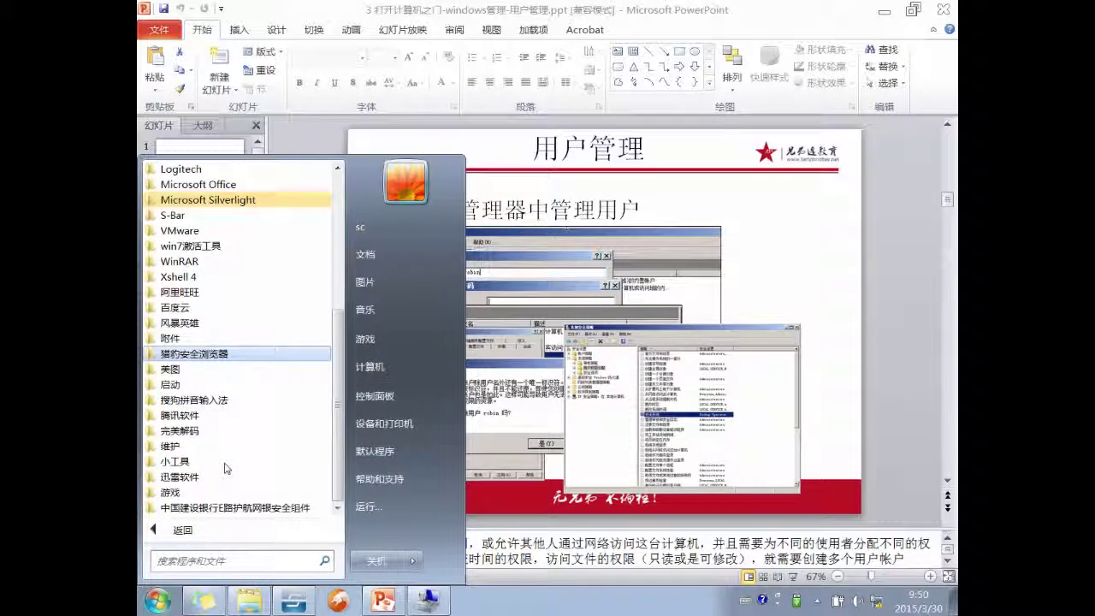
scroll(227, 468, up, 2)
scroll(226, 468, up, 3)
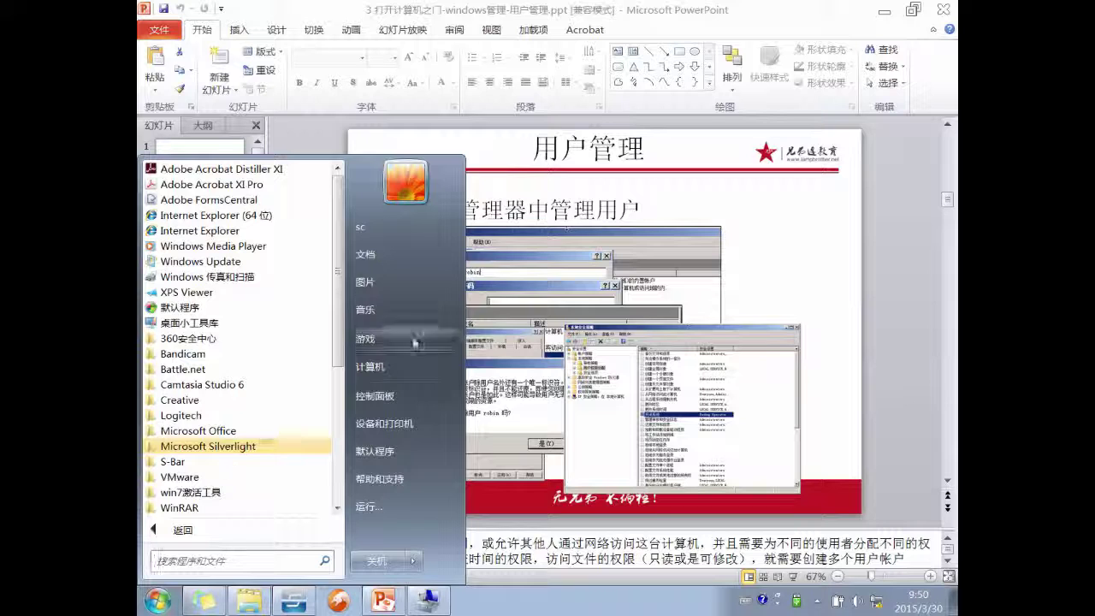
click(399, 395)
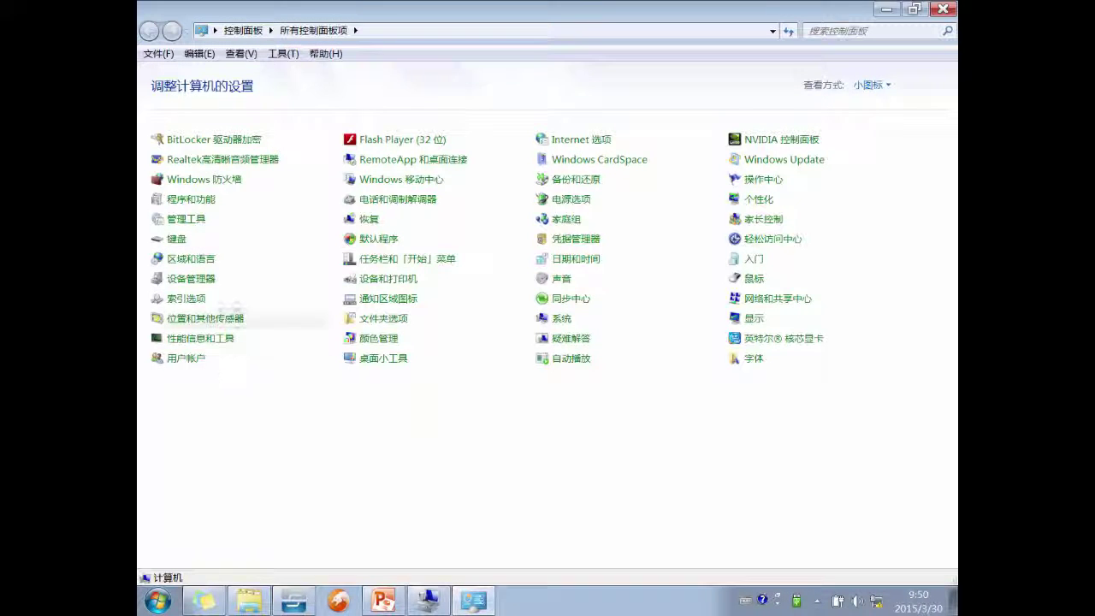
- Launch 本地安全策略 from 管理工具 maximized, then go back to PowerPoint
click(206, 220)
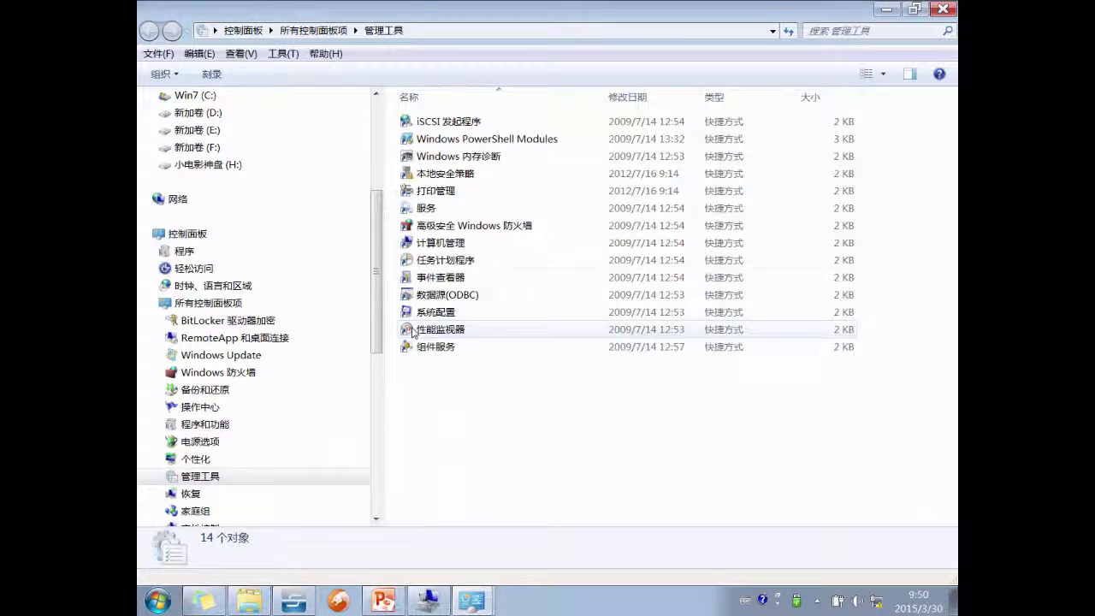
drag(378, 301, 381, 336)
click(439, 174)
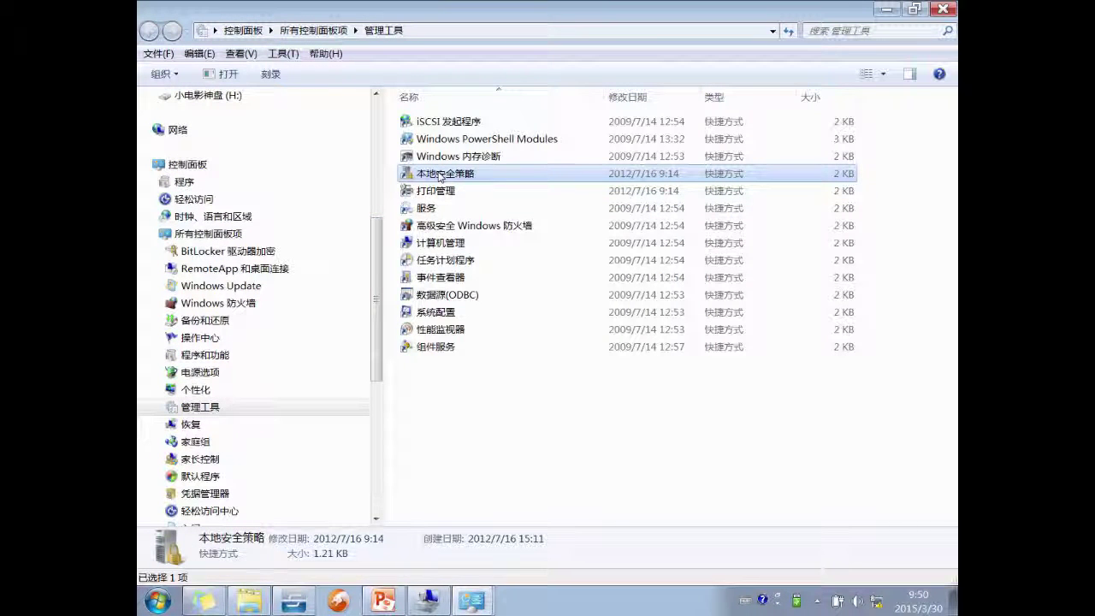
double_click(439, 173)
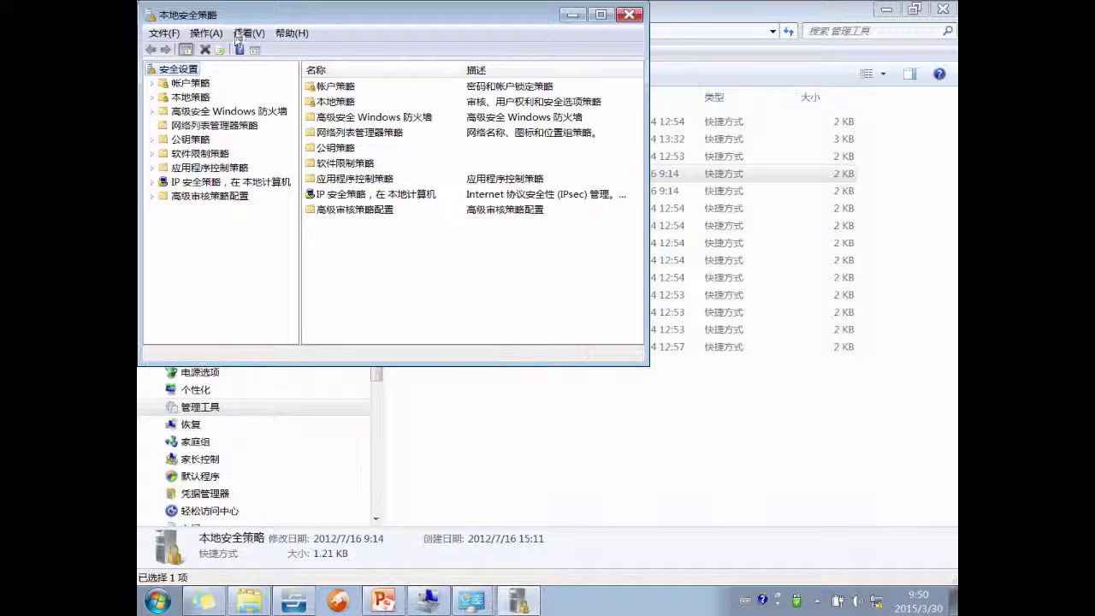
double_click(240, 15)
click(450, 578)
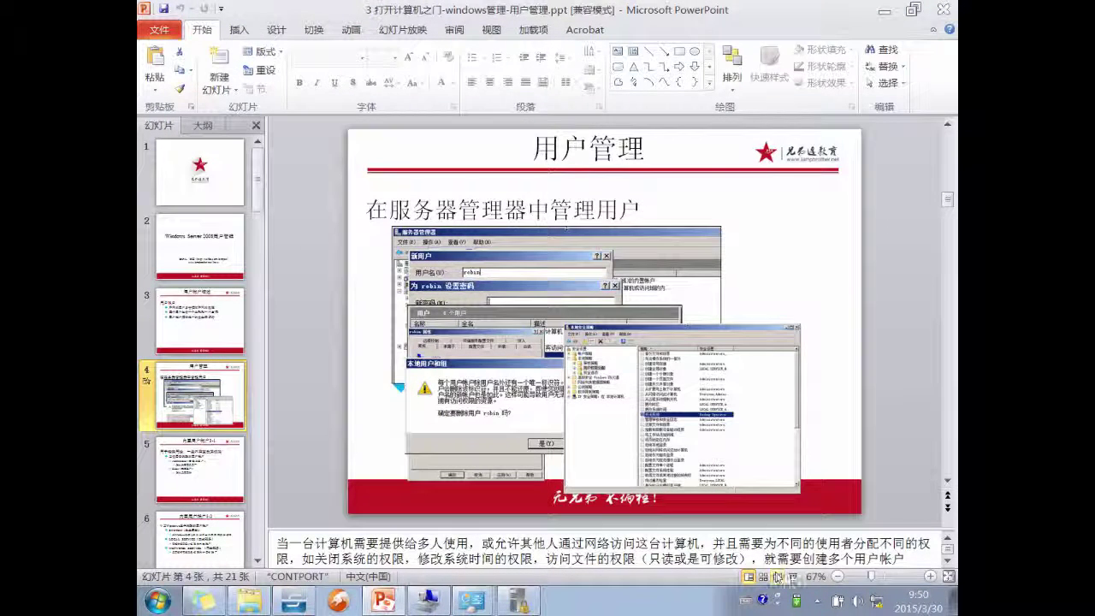
- Present the 用户管理 slide as a slide show, then return to Local Security Policy
click(791, 576)
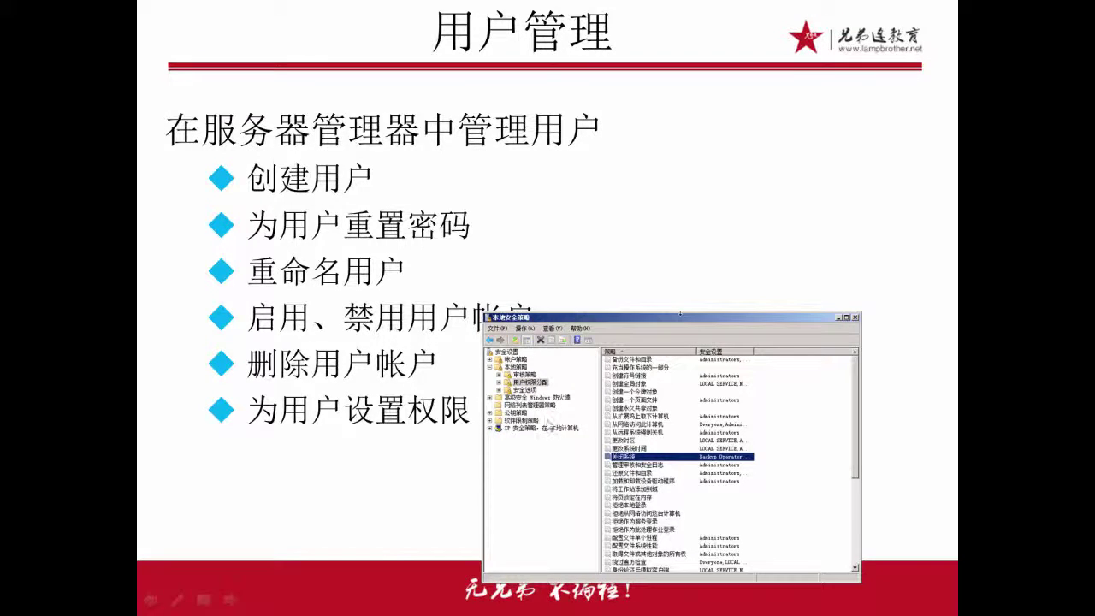
key(Escape)
click(517, 601)
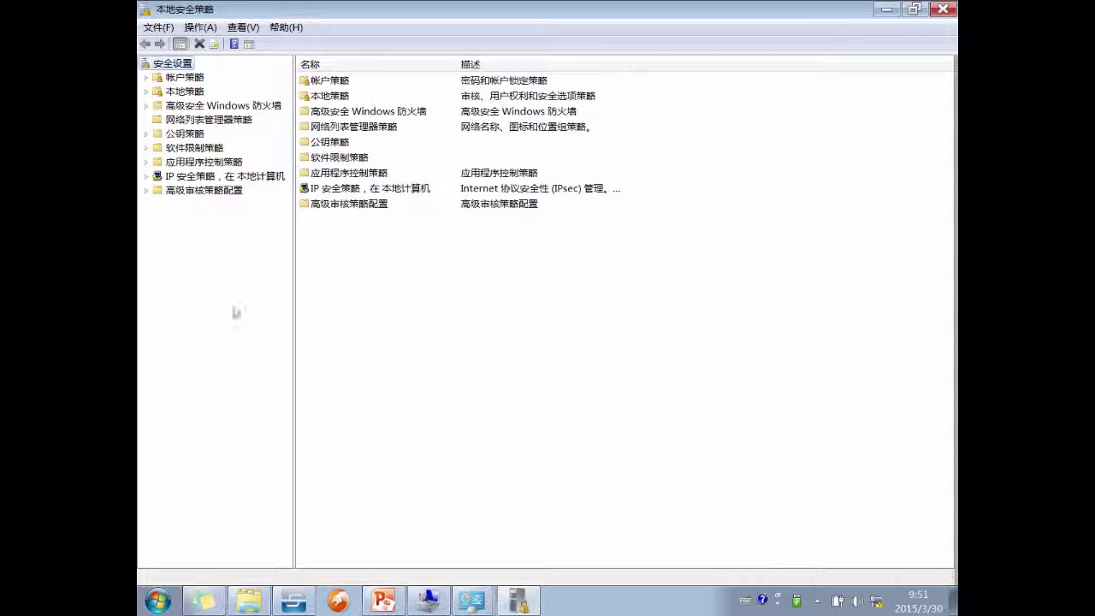
- Browse the 本地策略 > 用户权限分配 rights and open the 关闭系统 right's properties
double_click(185, 91)
click(205, 120)
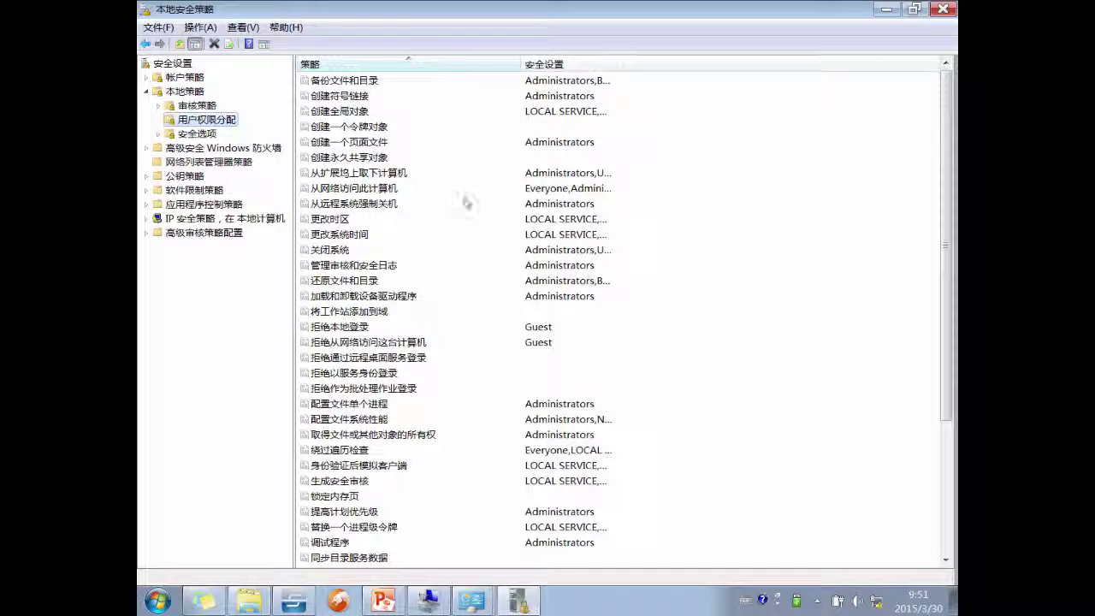
click(477, 266)
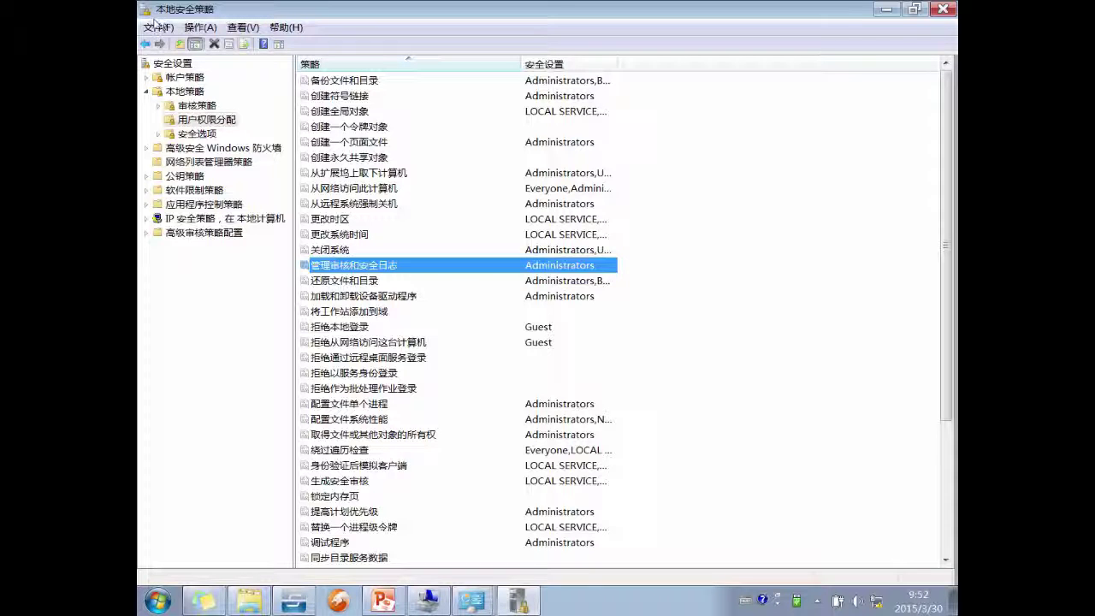
double_click(342, 250)
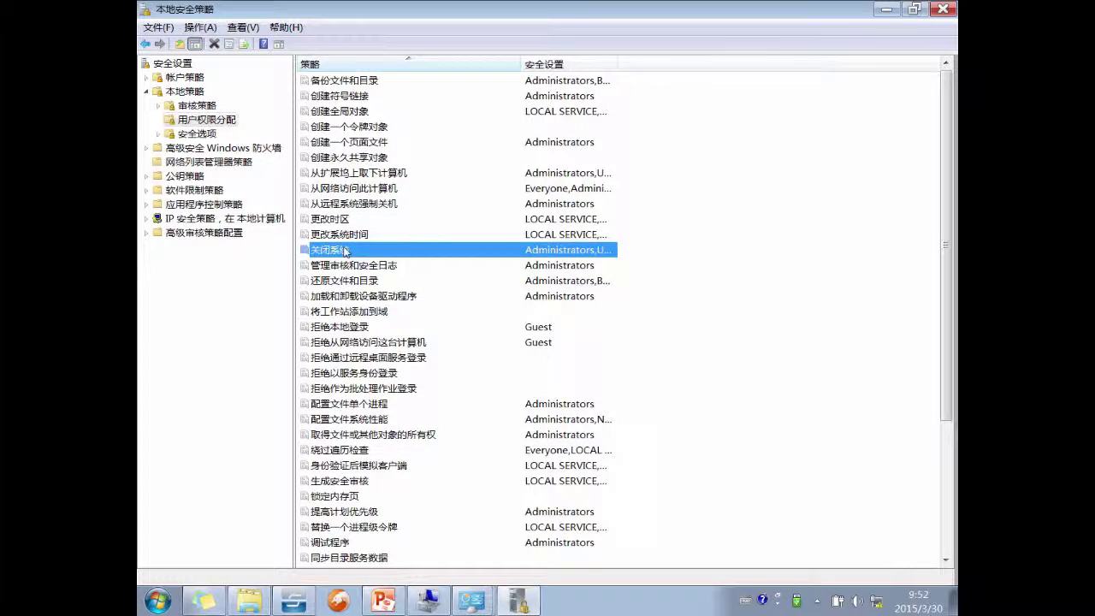
- Review the accounts granted 关闭系统 (Administrators, Backup Operators, Users), then cancel unchanged
click(444, 222)
click(462, 232)
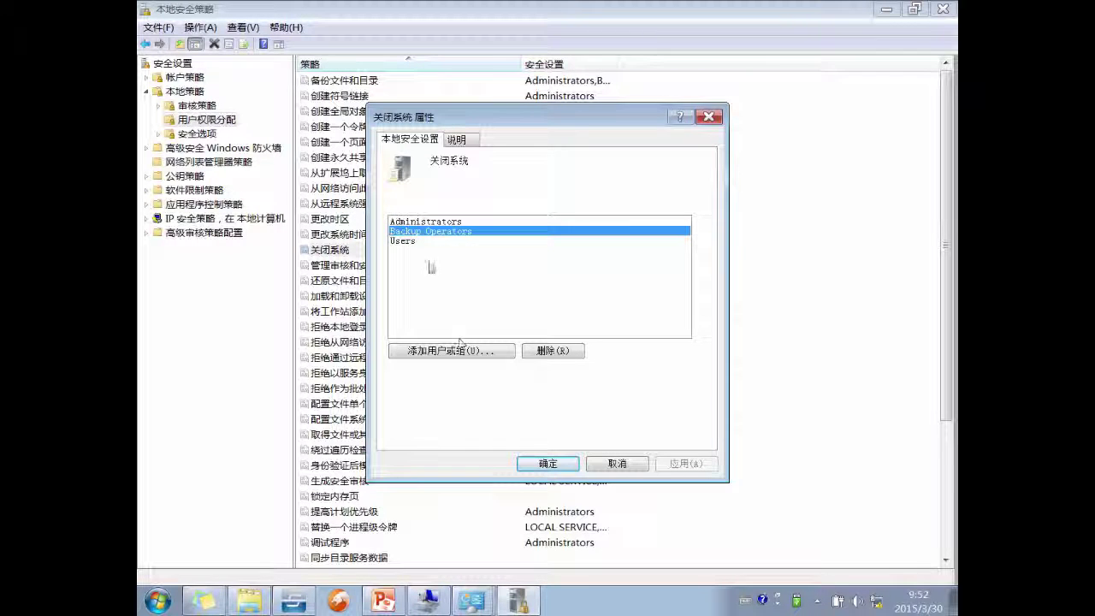
click(406, 243)
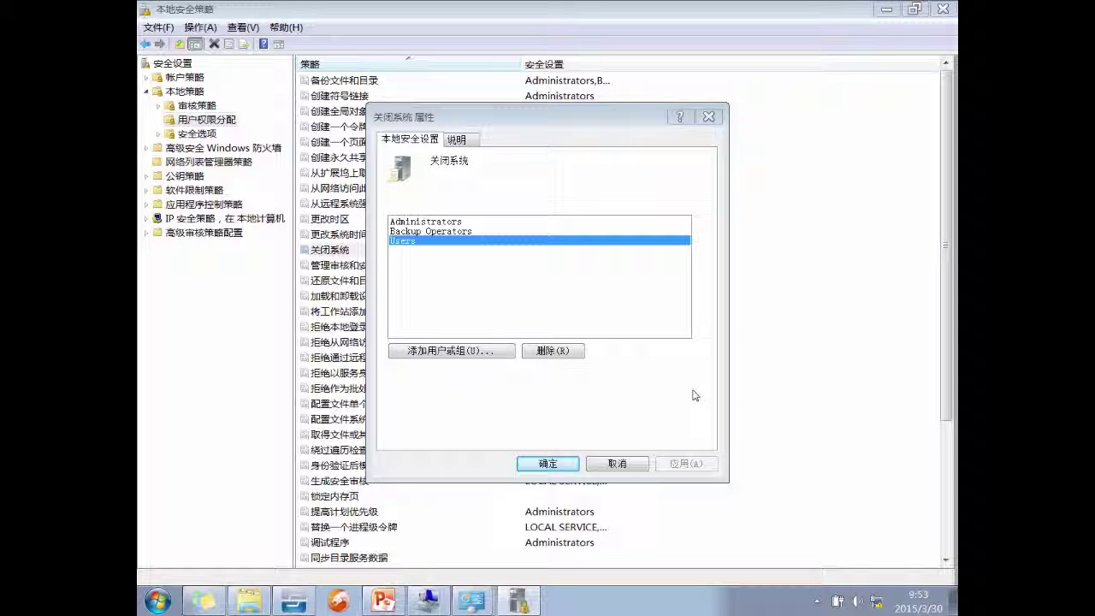
click(620, 465)
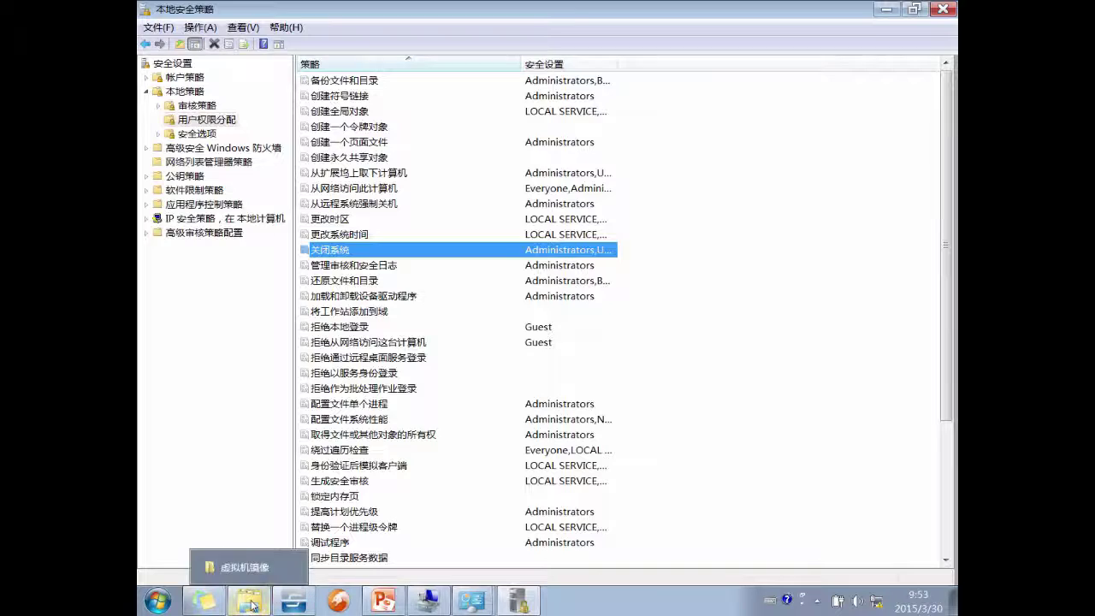
- Show the desktop and start VMware Workstation from its desktop icon
click(252, 606)
key(super+d)
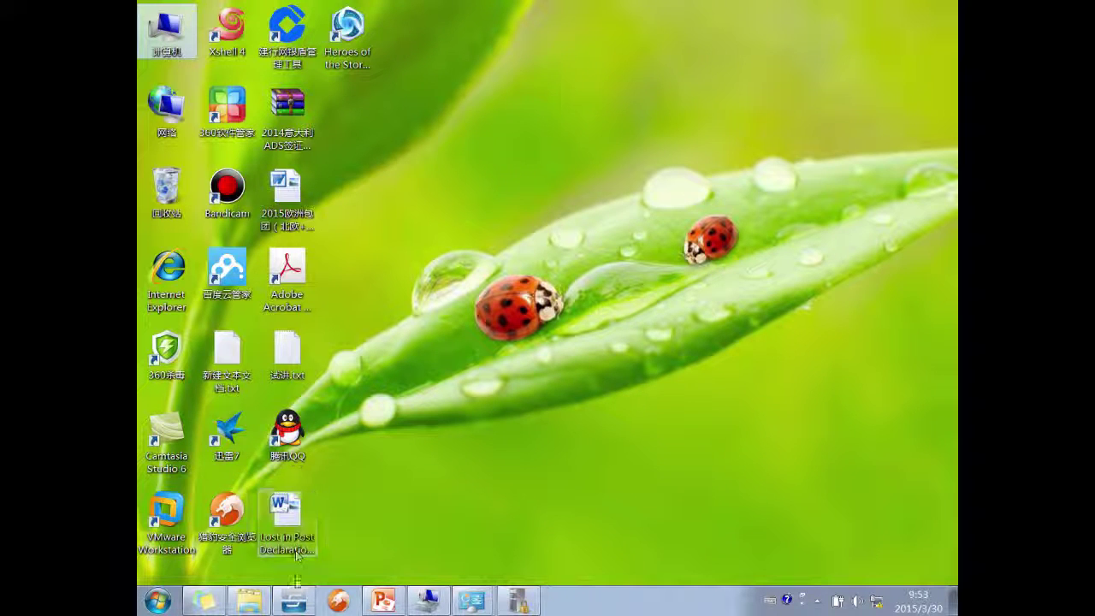
double_click(166, 513)
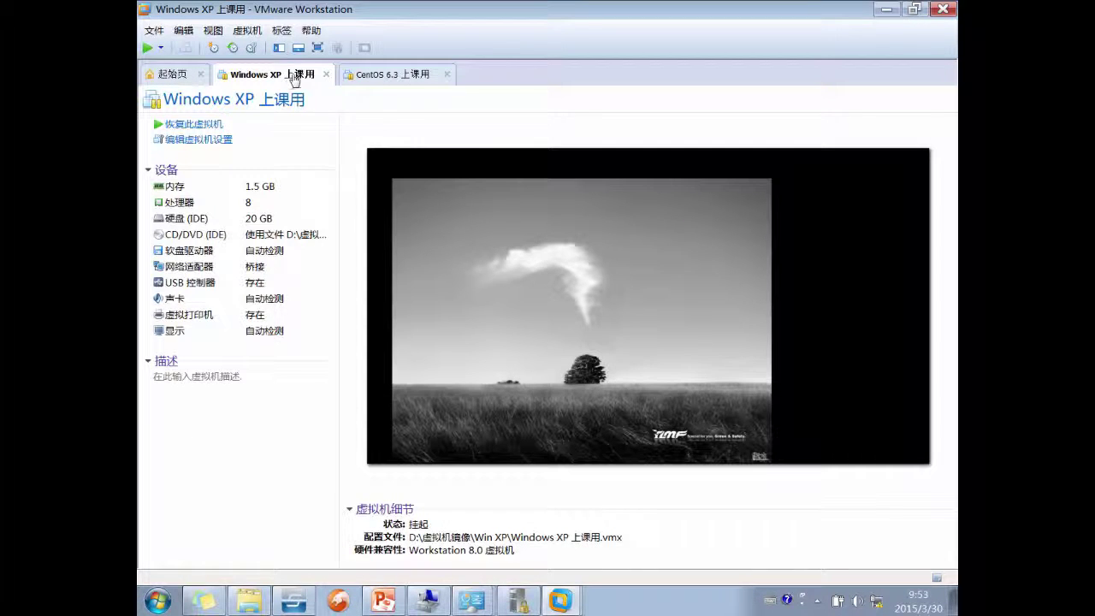
- Open Windows2008\Windows Server 2008.vmx from the home page and take ownership of it
click(381, 74)
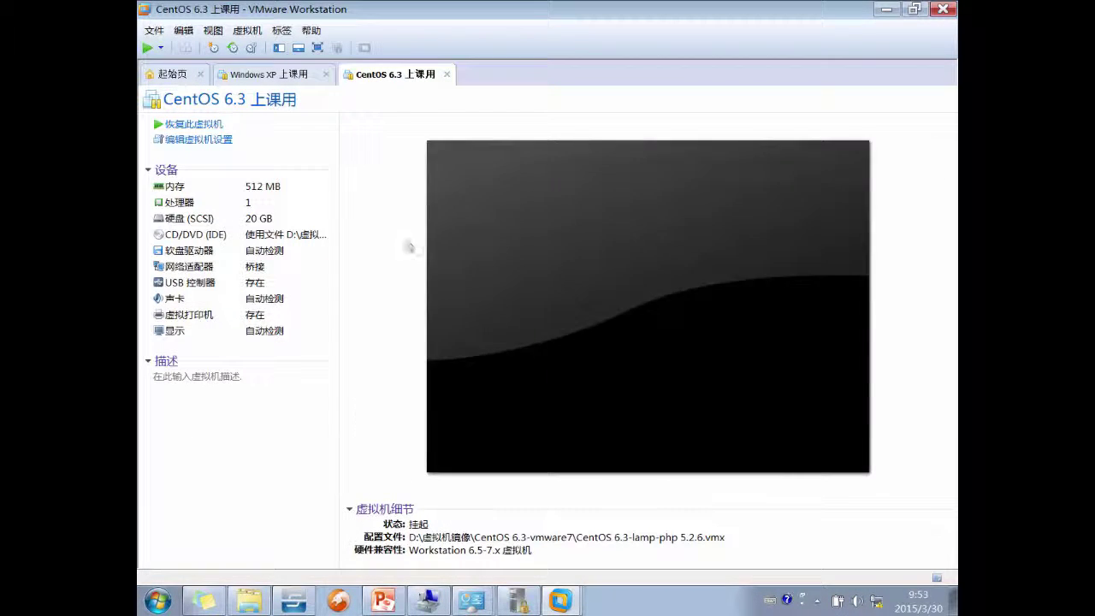
click(158, 74)
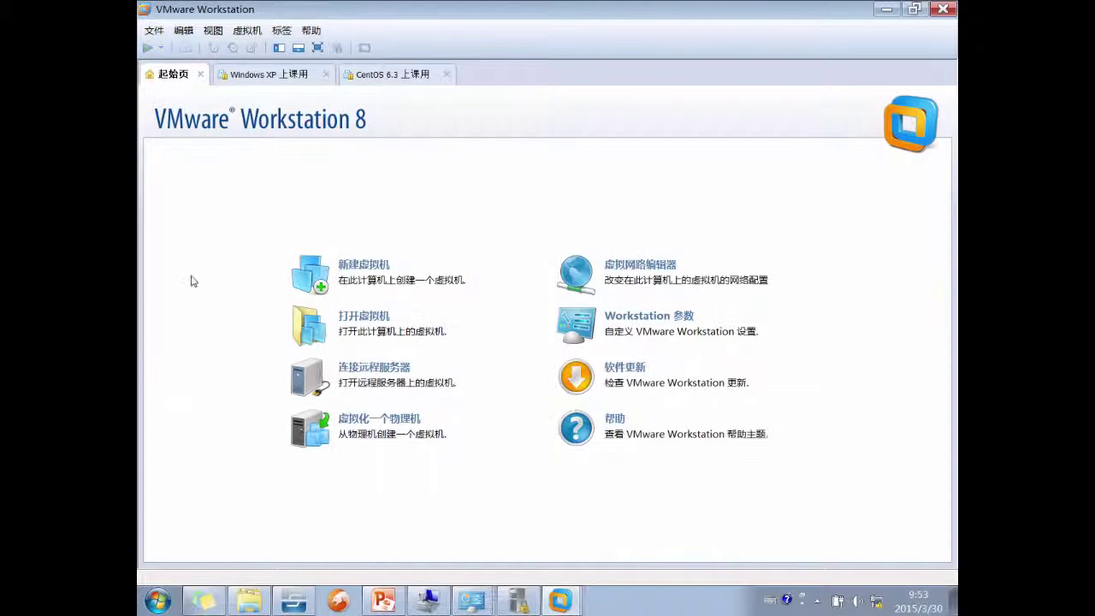
click(380, 319)
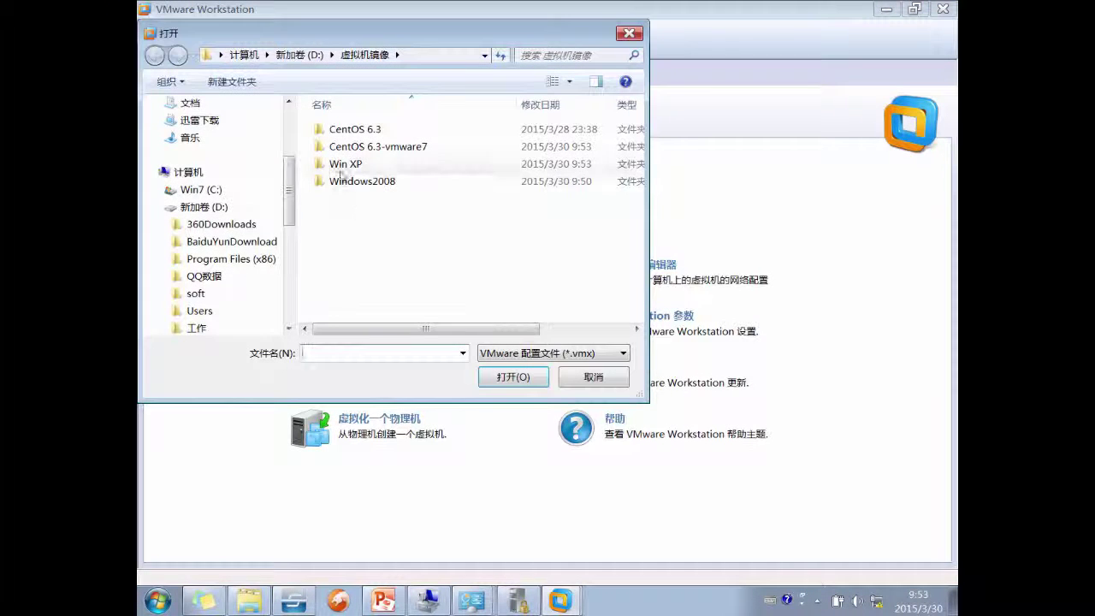
double_click(346, 190)
double_click(376, 181)
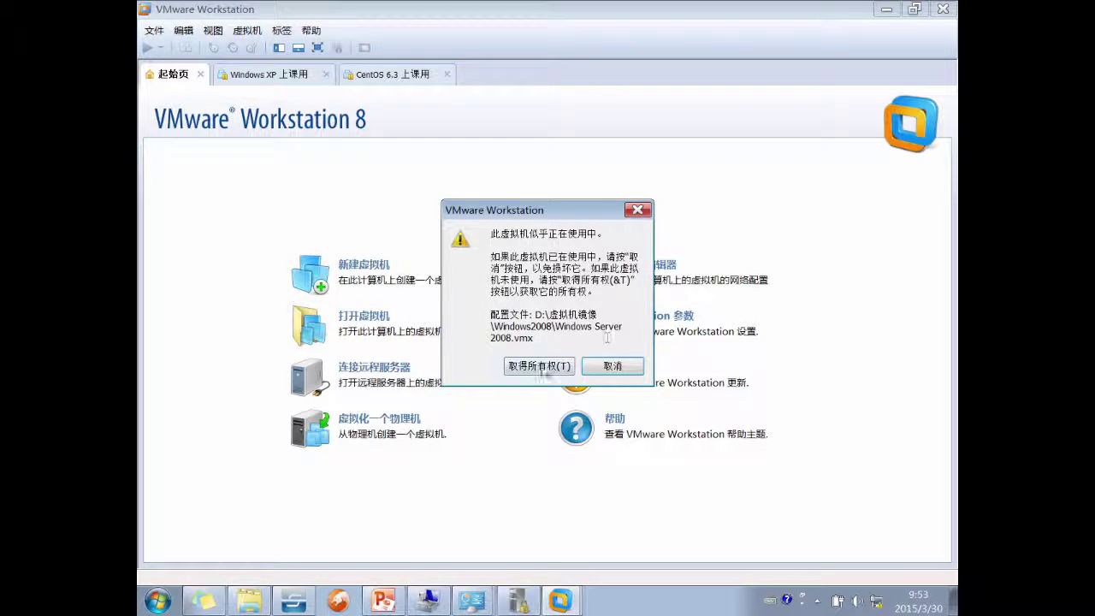
click(539, 367)
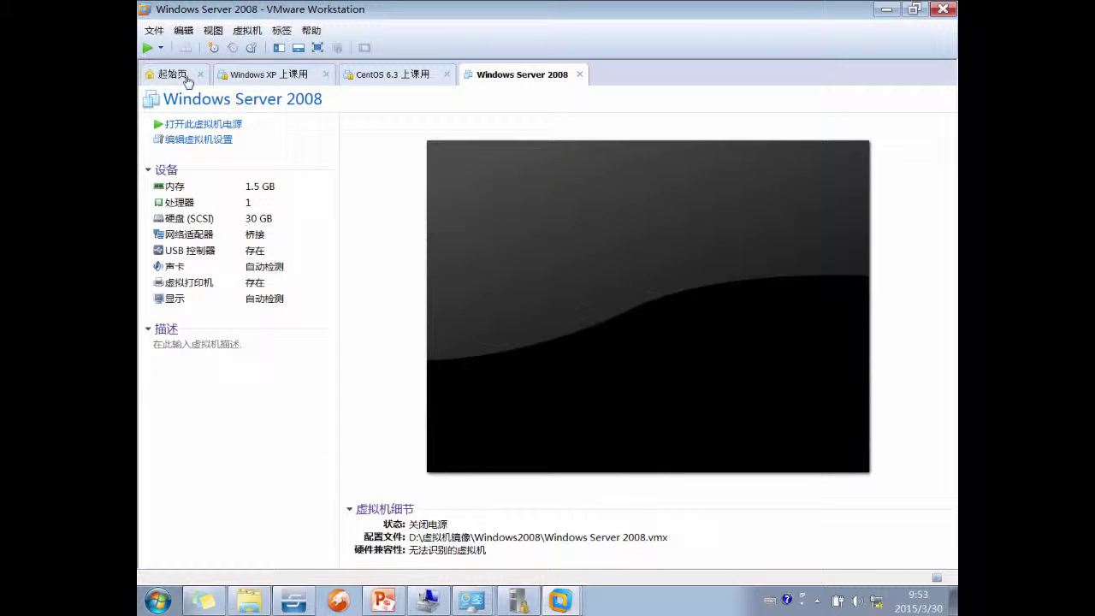
- Try powering on Windows Server 2008 twice, dismissing the version and peer-process errors
click(181, 126)
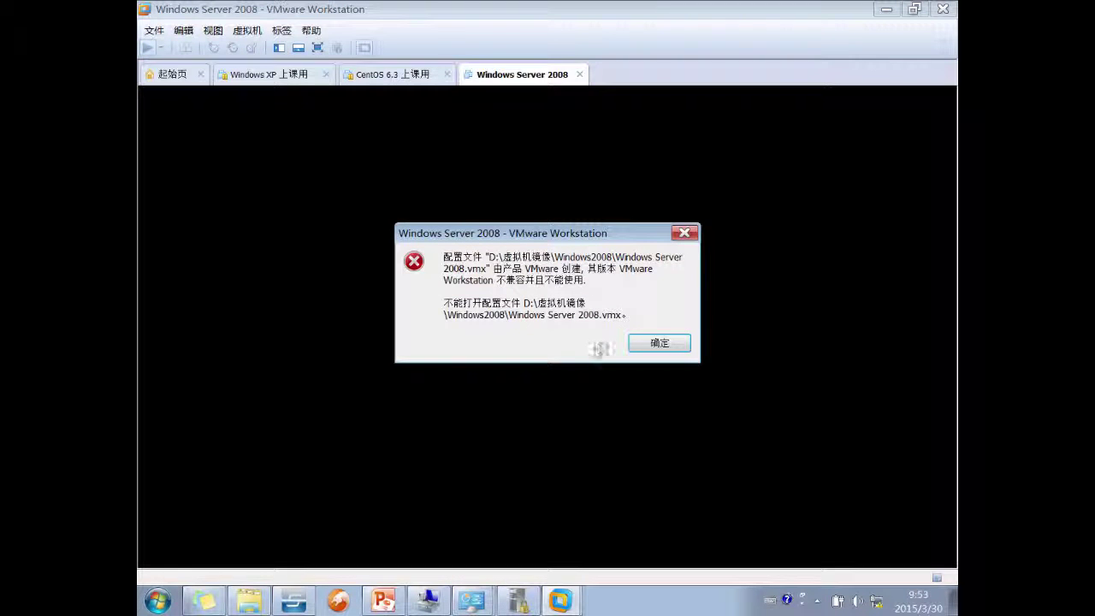
click(652, 345)
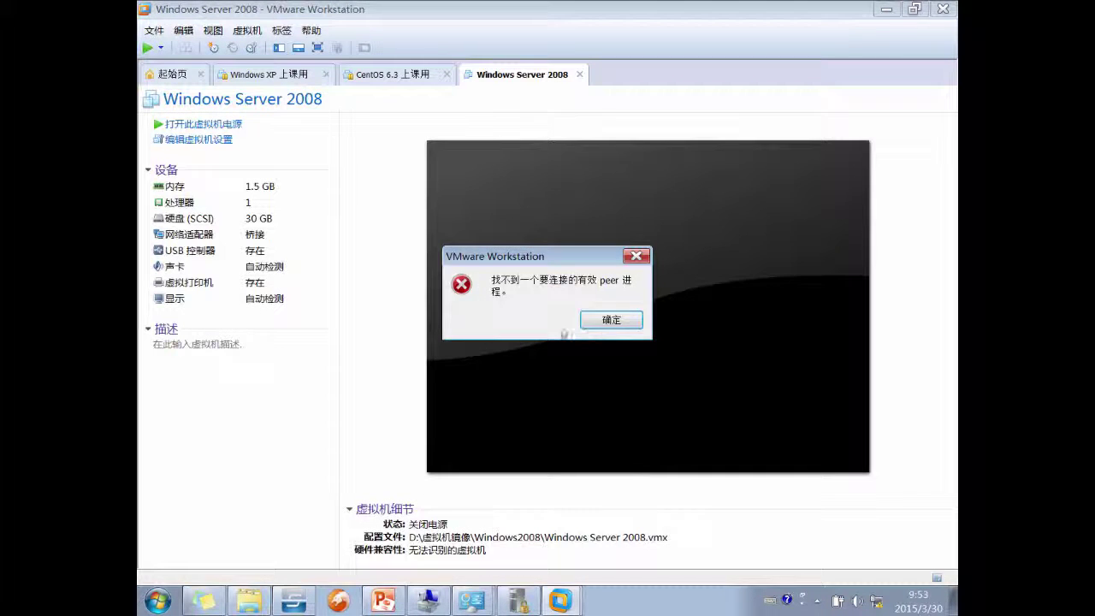
click(616, 323)
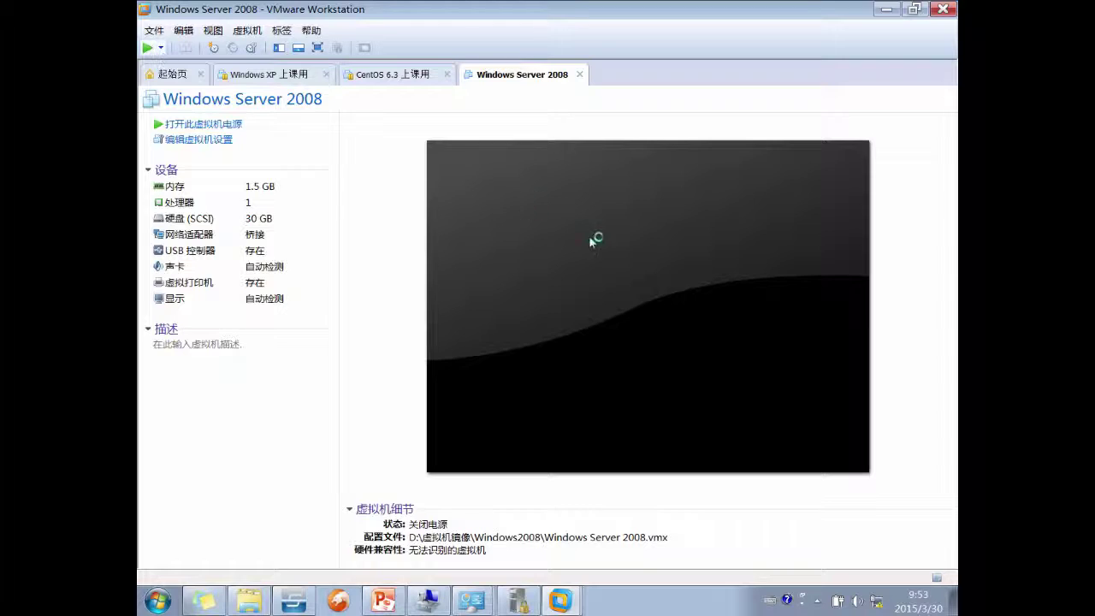
click(593, 237)
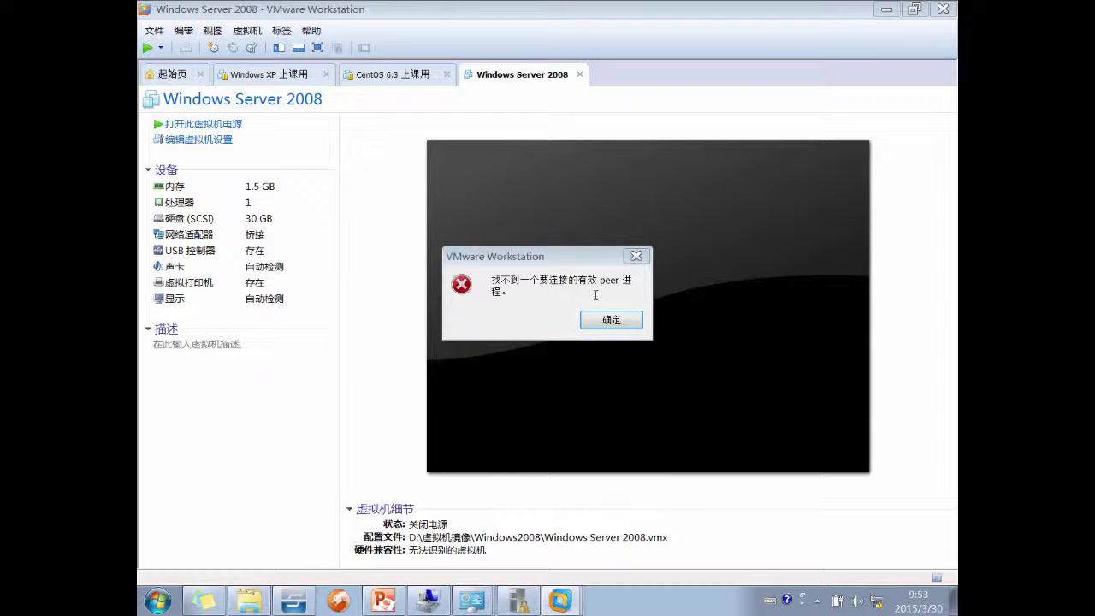
click(611, 320)
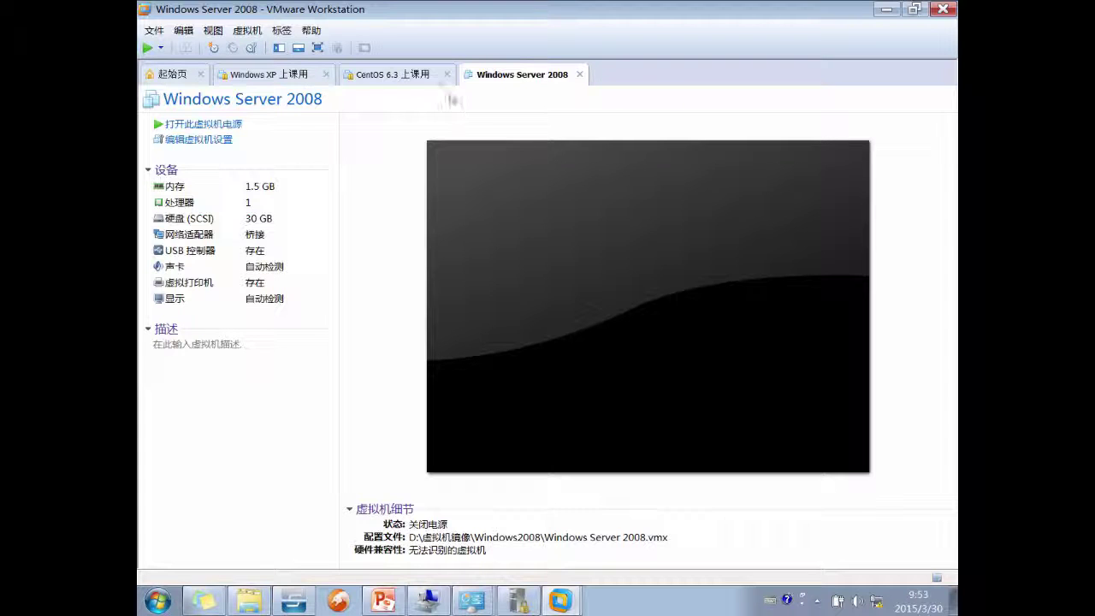
- Check the VMware Workstation version in Help > About, then close the Windows Server 2008 tab
click(311, 31)
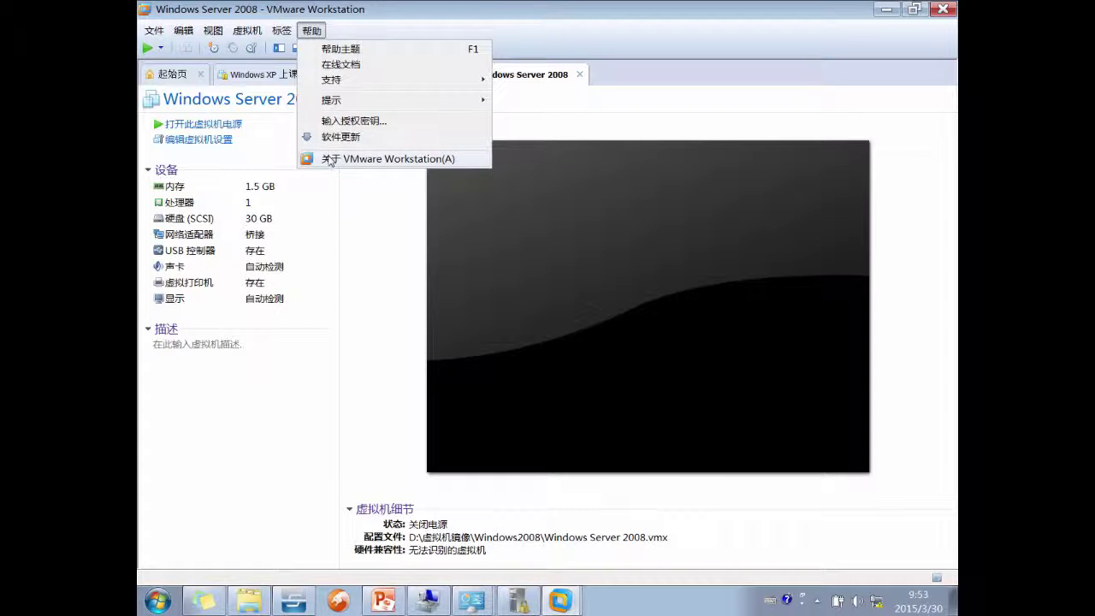
click(329, 161)
drag(449, 167, 518, 167)
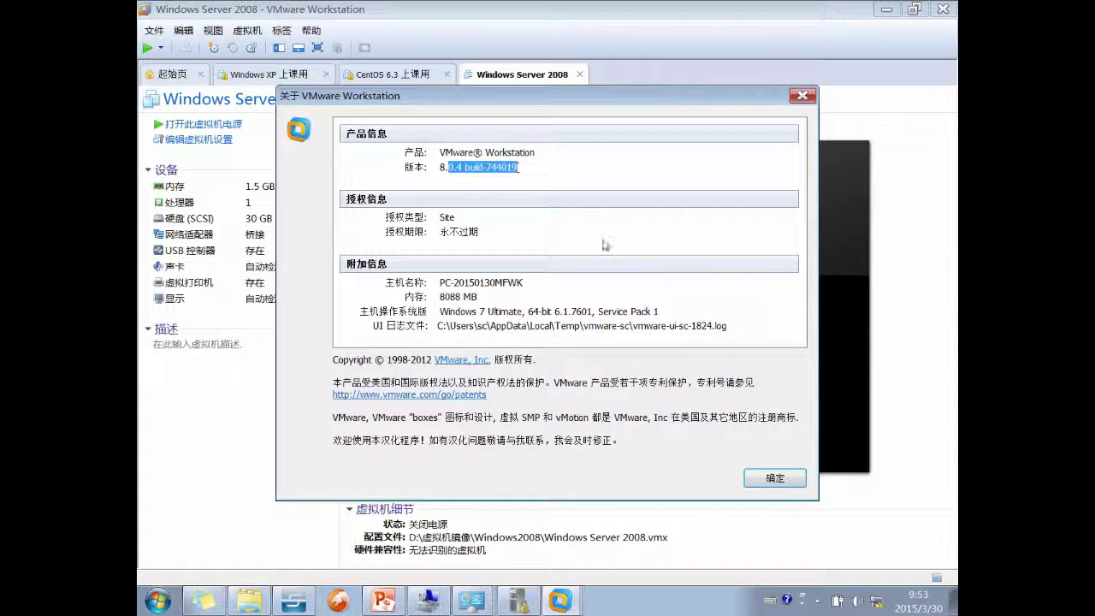
click(774, 478)
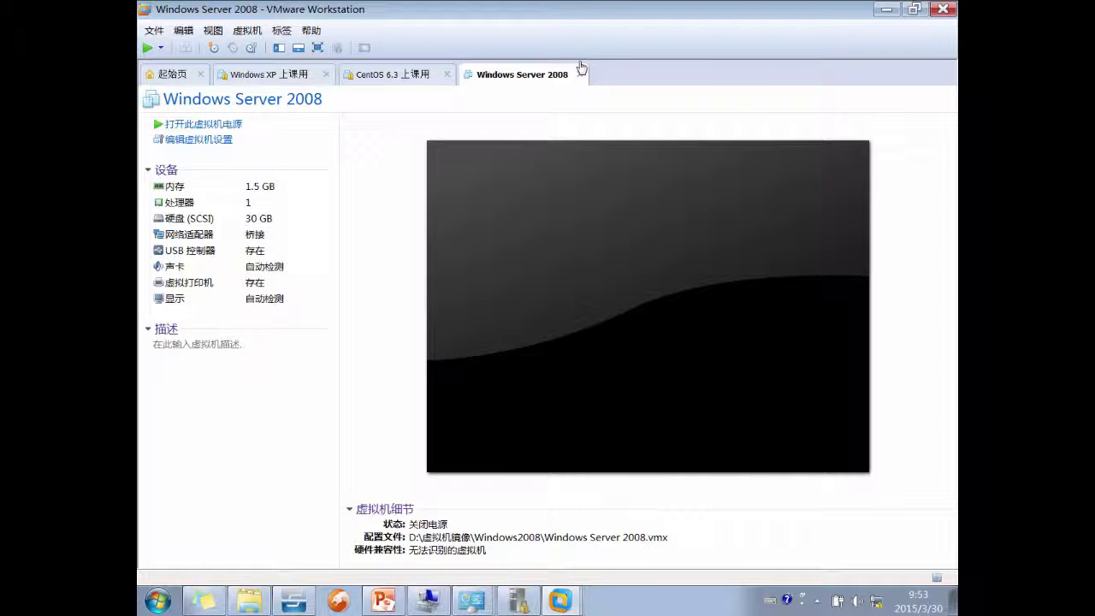
click(580, 74)
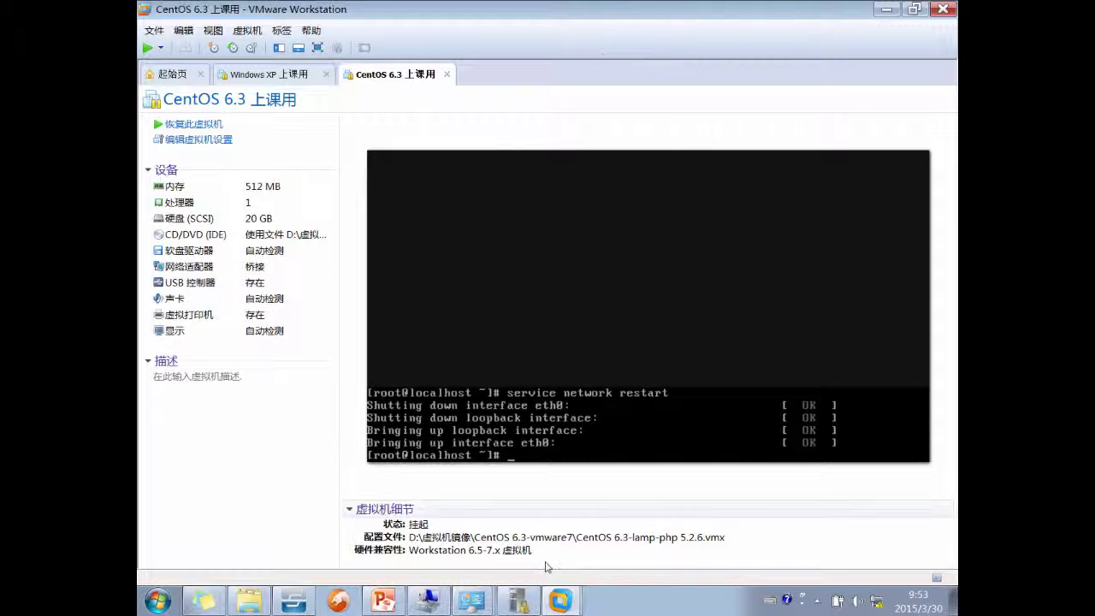
- Delete the Windows2008 folder from 虚拟机镜像, then return to Local Security Policy
click(249, 601)
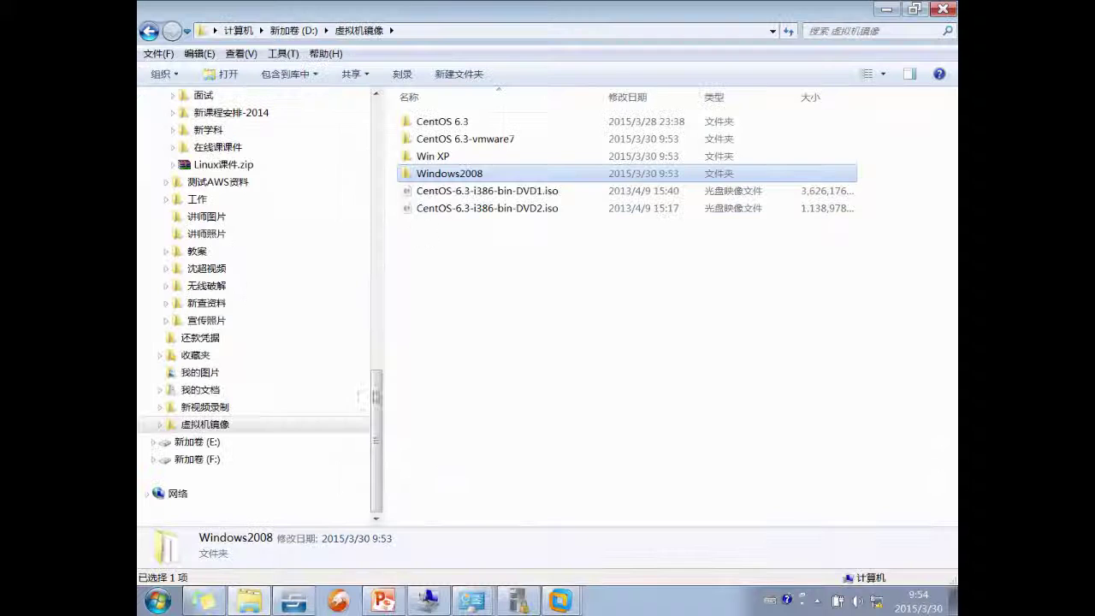
right_click(455, 175)
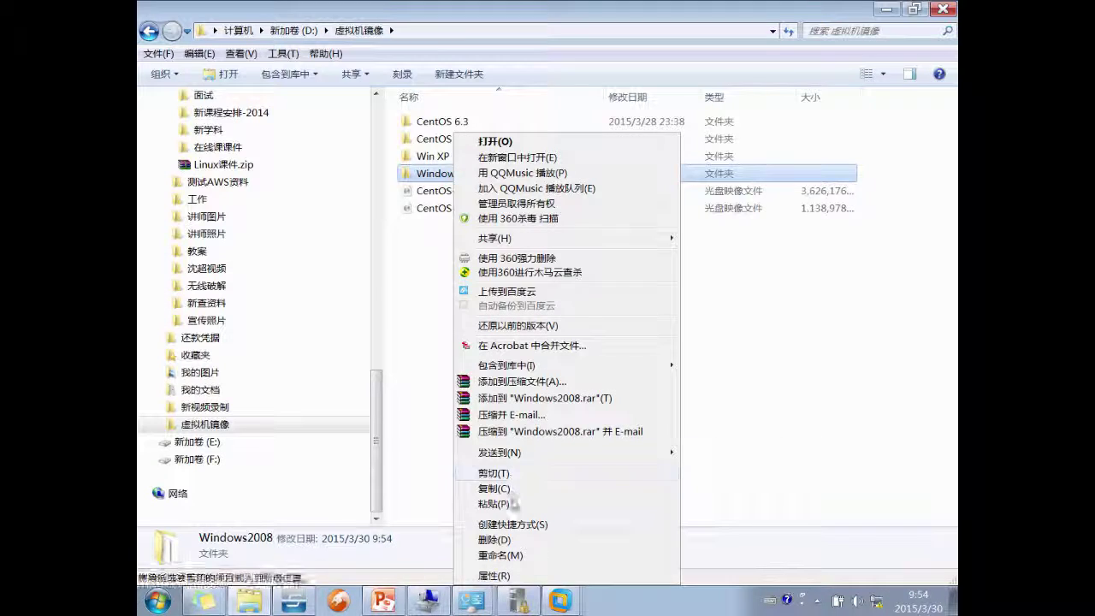
click(515, 537)
key(Return)
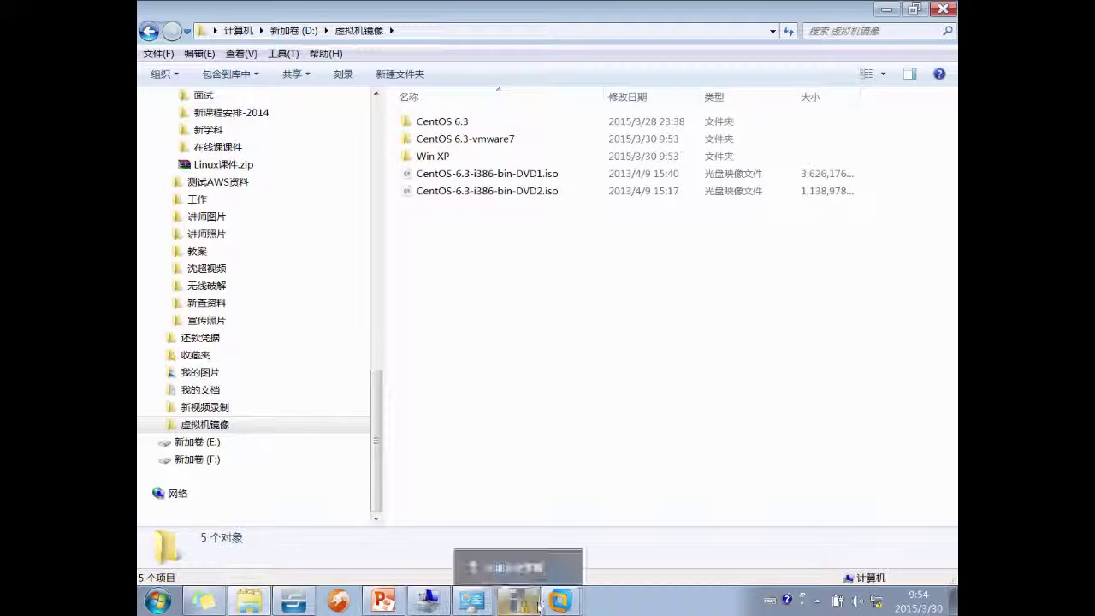
click(478, 592)
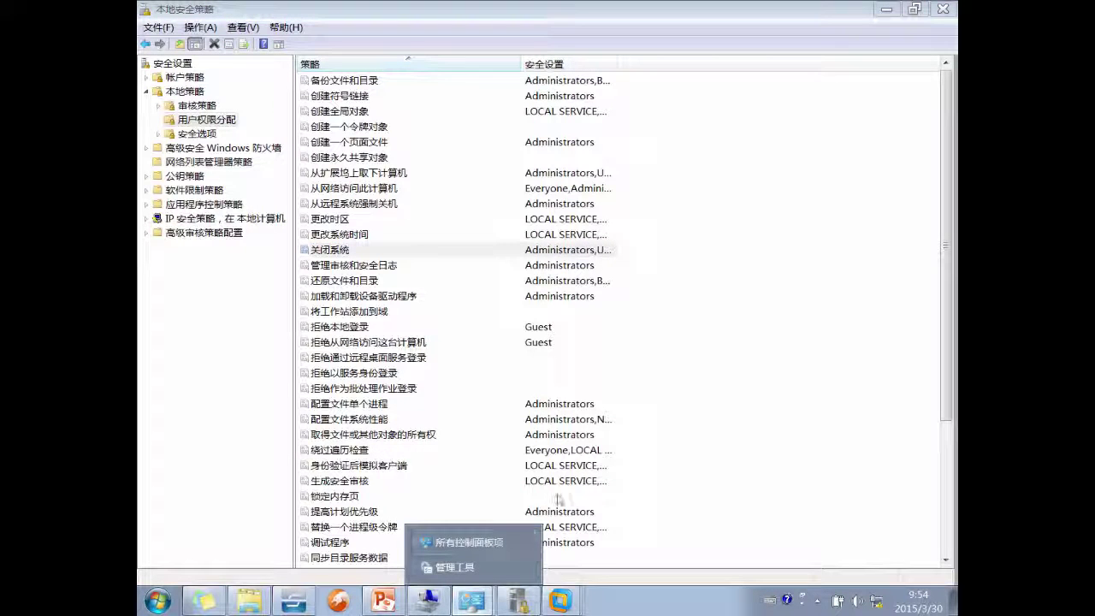
- Review user rights like 拒绝作为批处理作业登录 and Guest's 拒绝本地登录, then return to PowerPoint
click(605, 389)
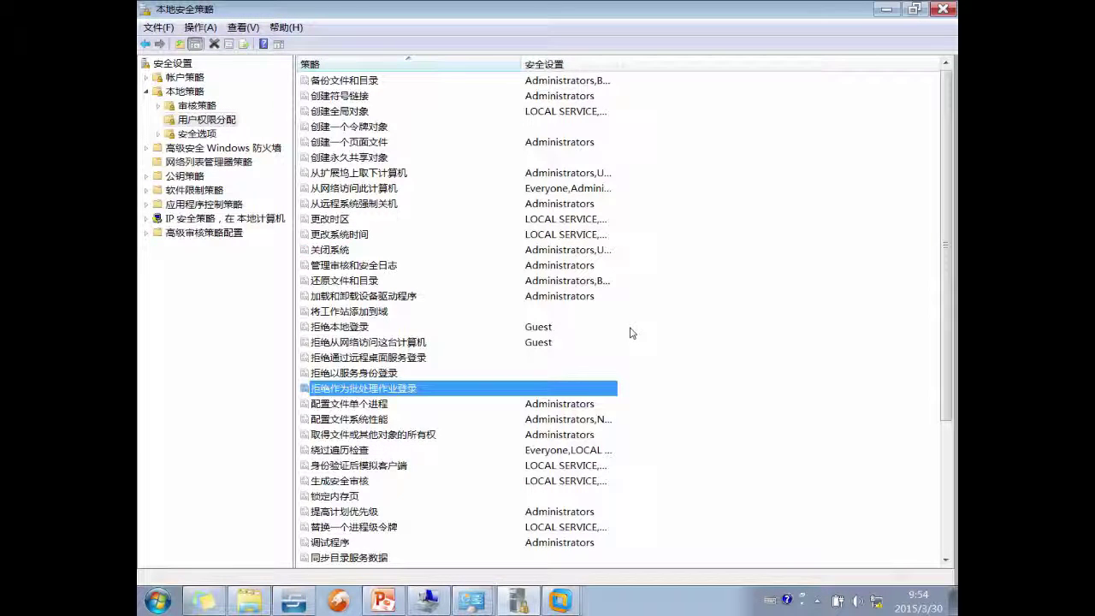
scroll(631, 333, down, 4)
scroll(633, 333, up, 4)
click(386, 316)
click(382, 330)
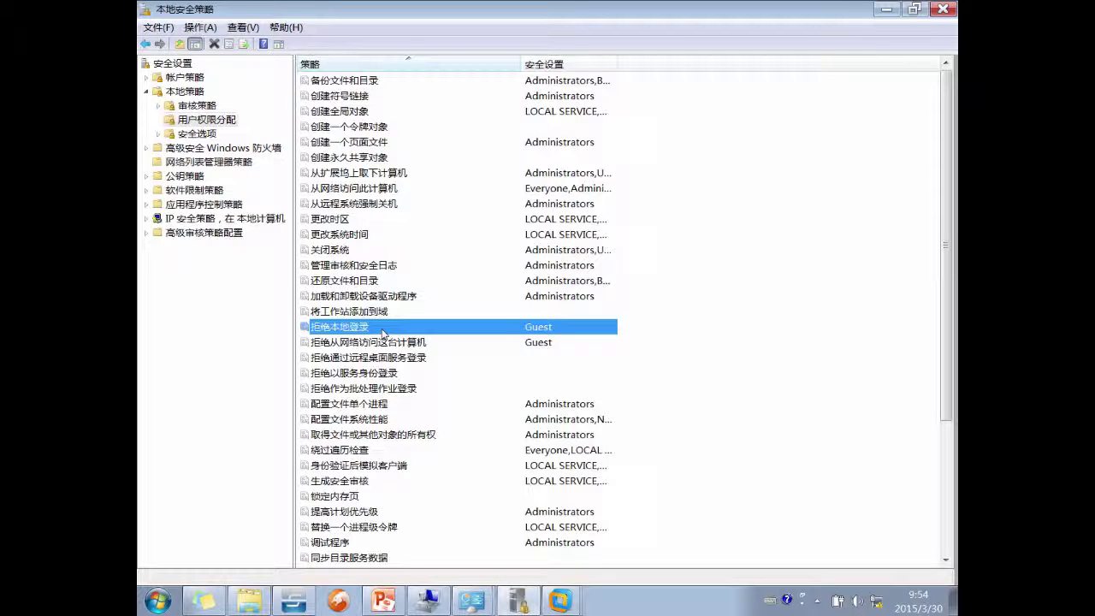
click(383, 601)
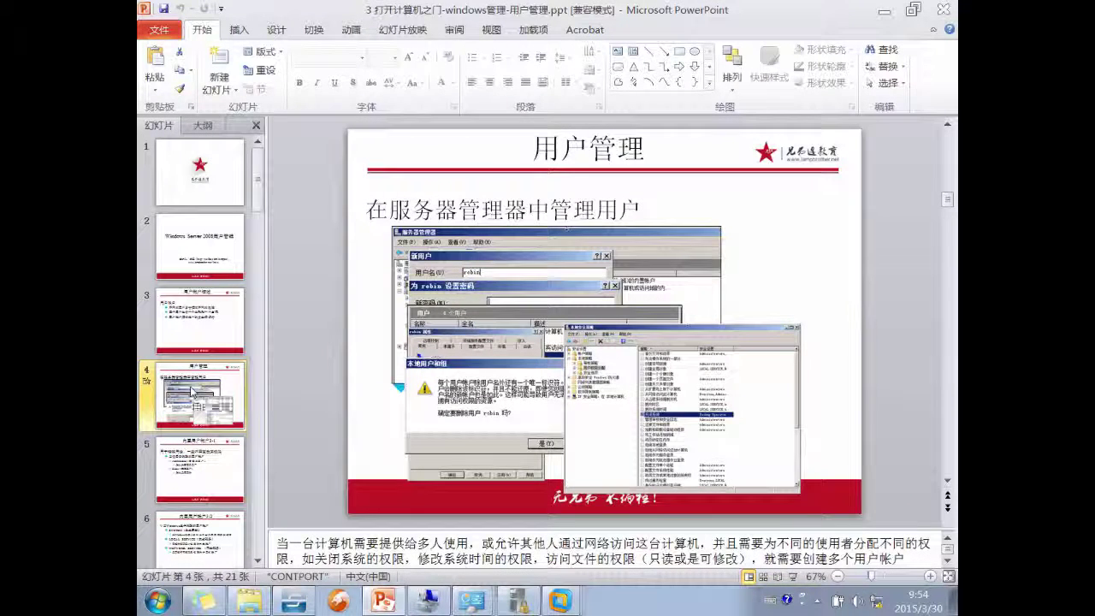
- Show slide 5 on built-in accounts, highlight the Guest lines, and browse the following slides
click(195, 456)
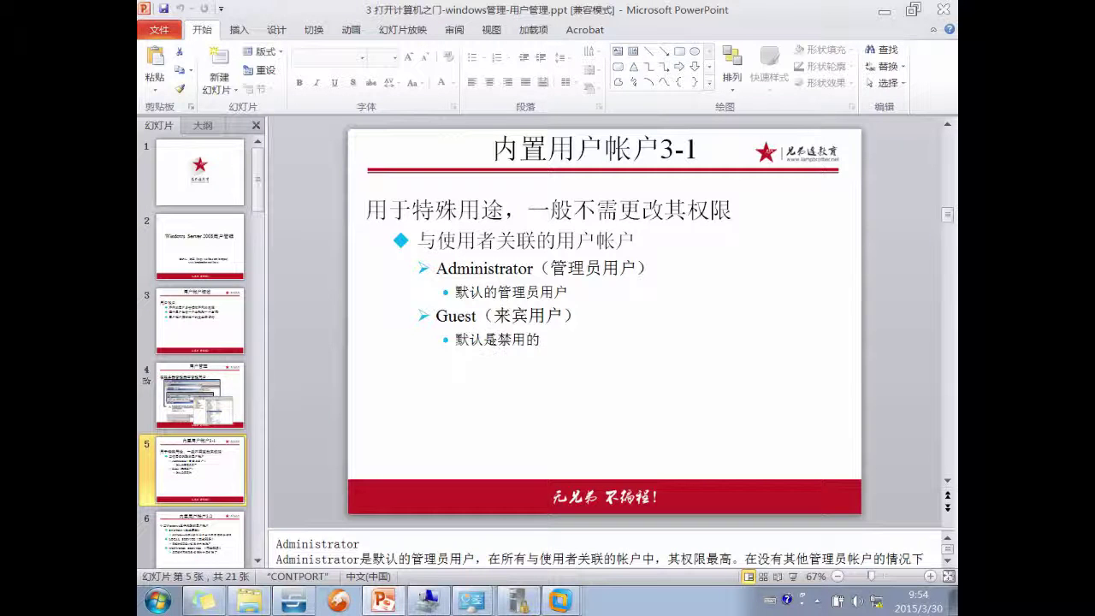
mouse_move(436, 315)
mouse_down()
mouse_move(532, 334)
mouse_move(525, 354)
mouse_move(511, 349)
mouse_up()
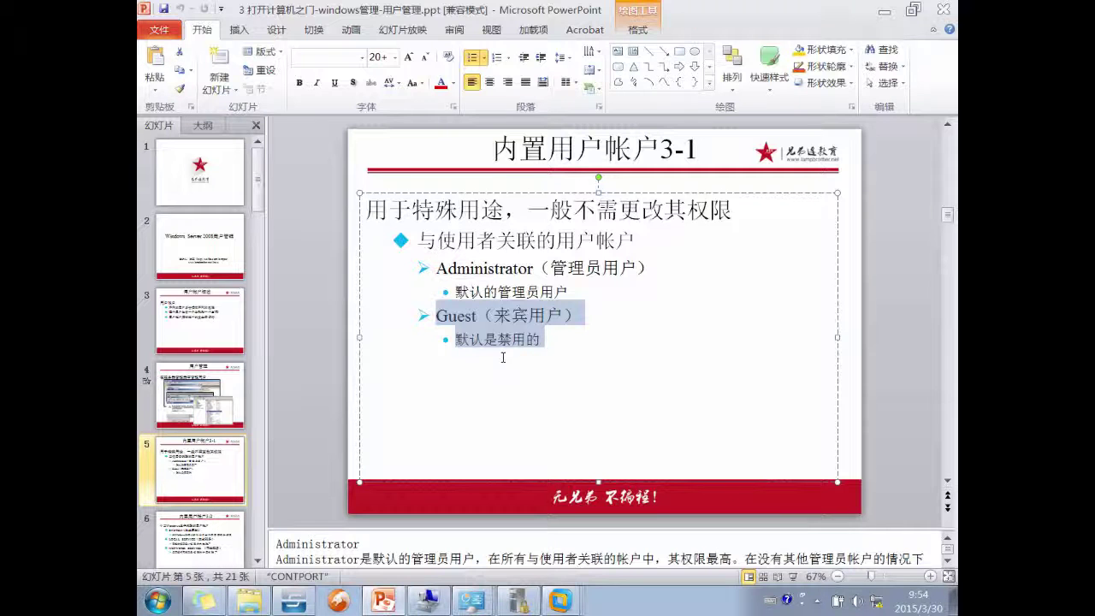
click(212, 473)
scroll(212, 473, down, 2)
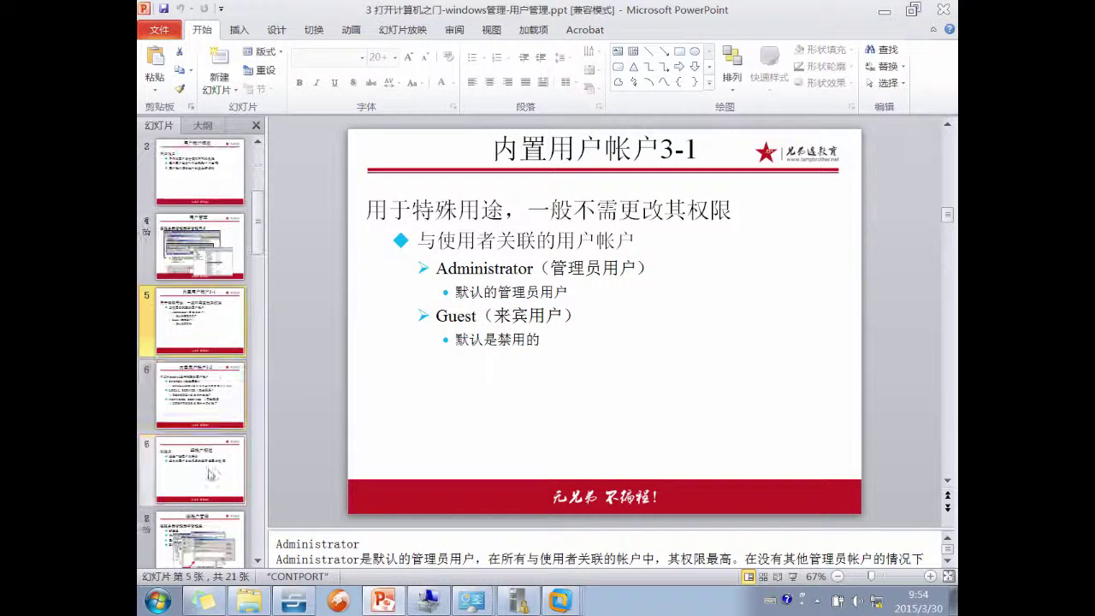
click(206, 406)
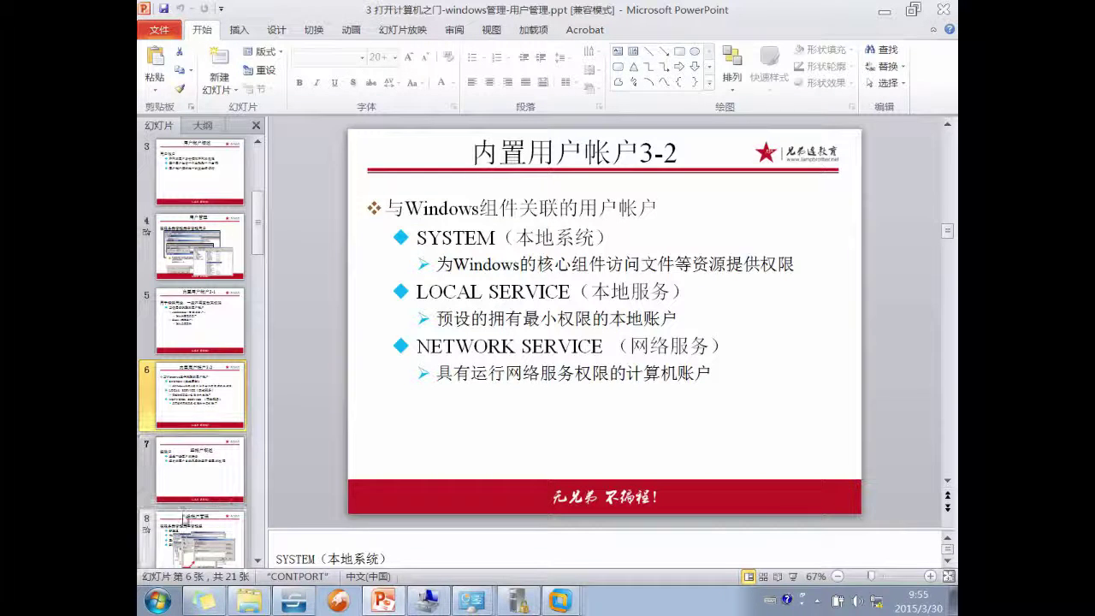
click(213, 466)
- Return to slide 6 '内置用户帐户3-2', read its speaker notes, then switch to Local Security Policy
click(201, 392)
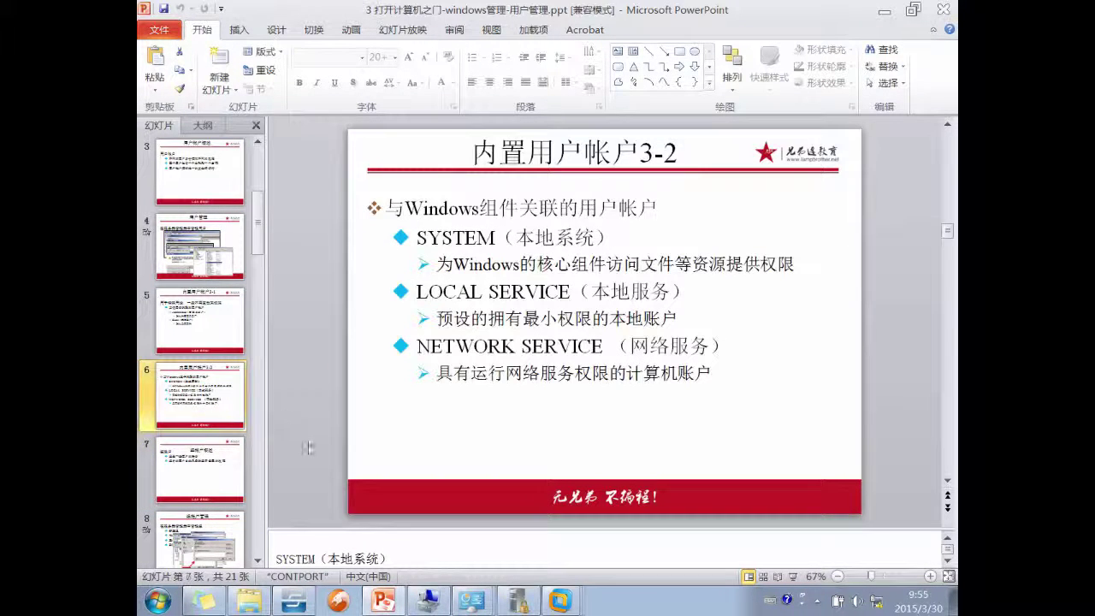
click(447, 554)
scroll(448, 557, down, 1)
scroll(448, 558, down, 5)
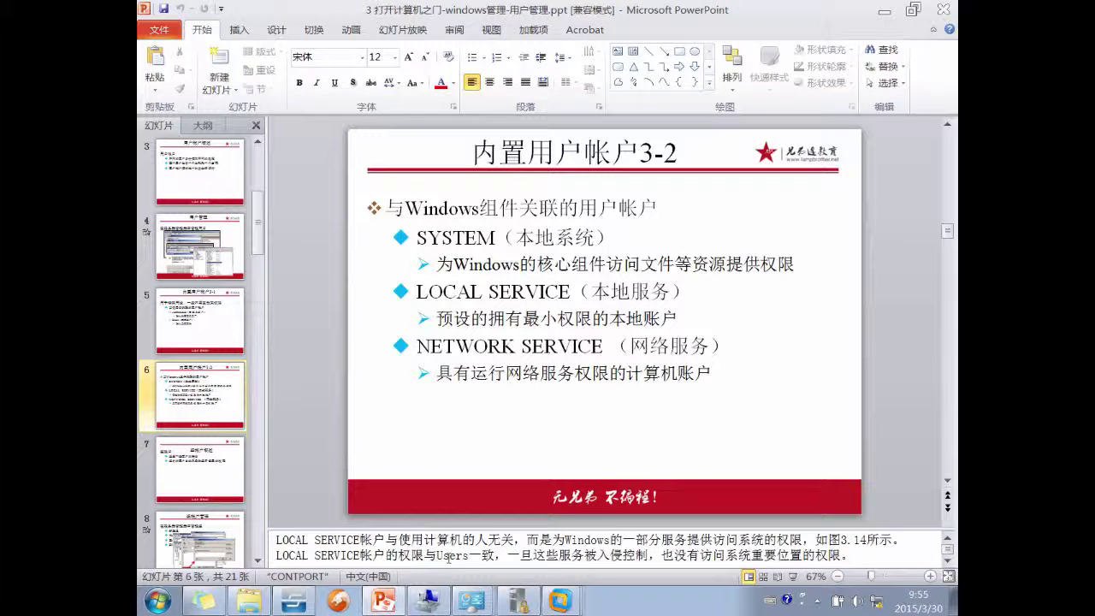
scroll(447, 558, up, 6)
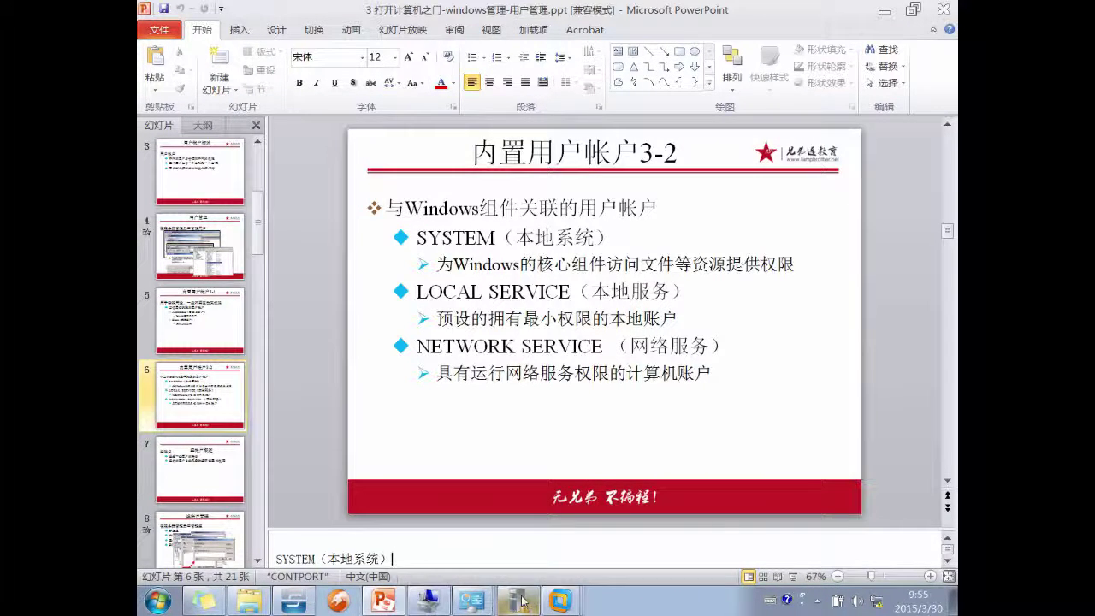
mouse_move(477, 609)
click(475, 541)
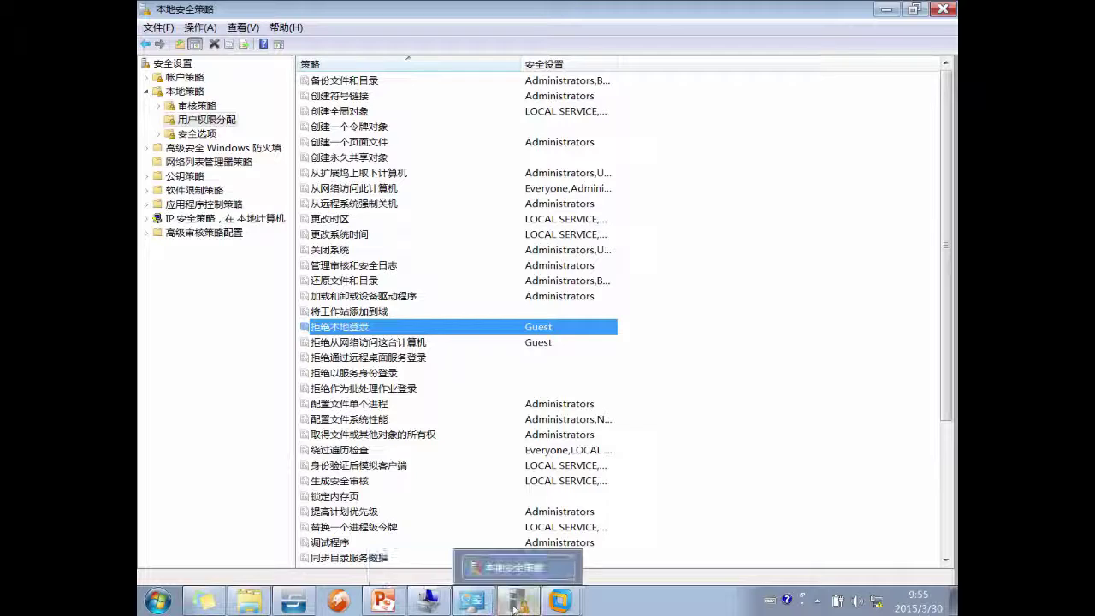
- Close the 管理工具 folder window
mouse_move(472, 598)
click(467, 571)
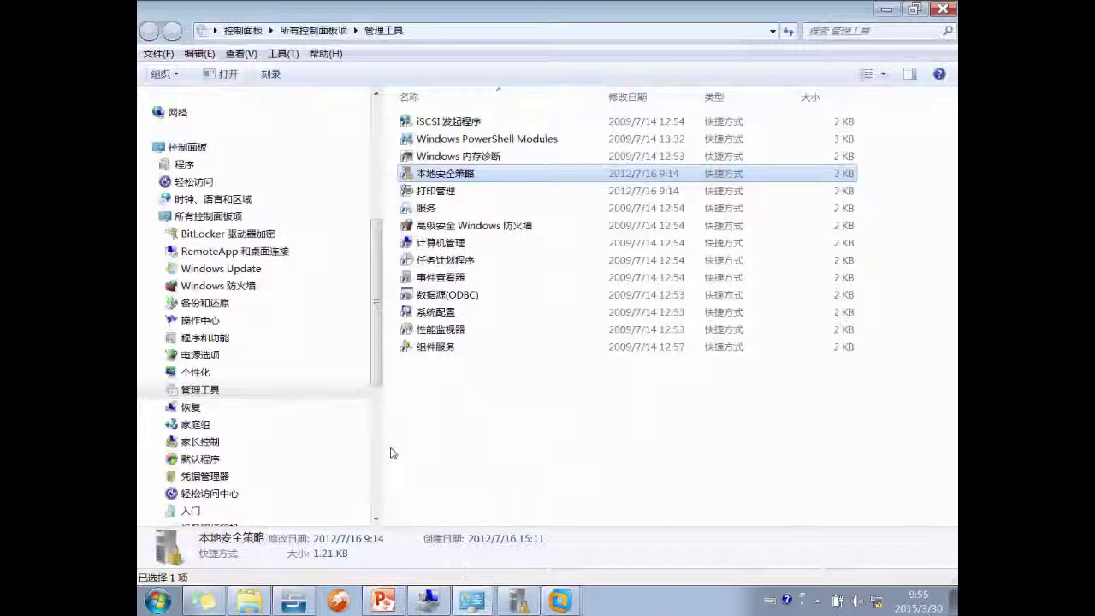
click(942, 8)
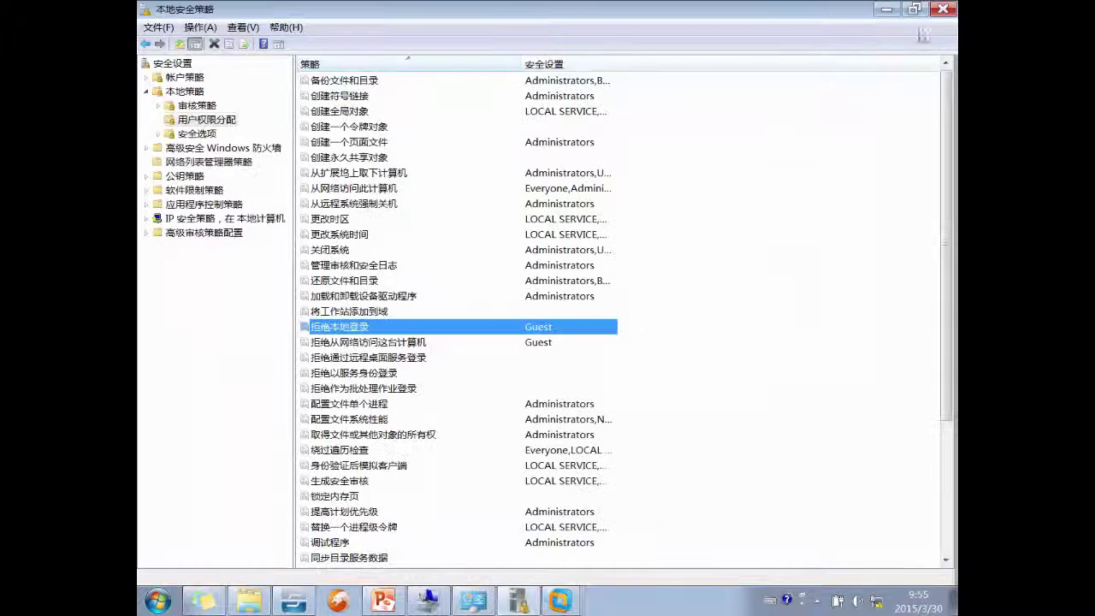
- List the local groups and widen the 名称 and 描述 columns to show full text
click(432, 602)
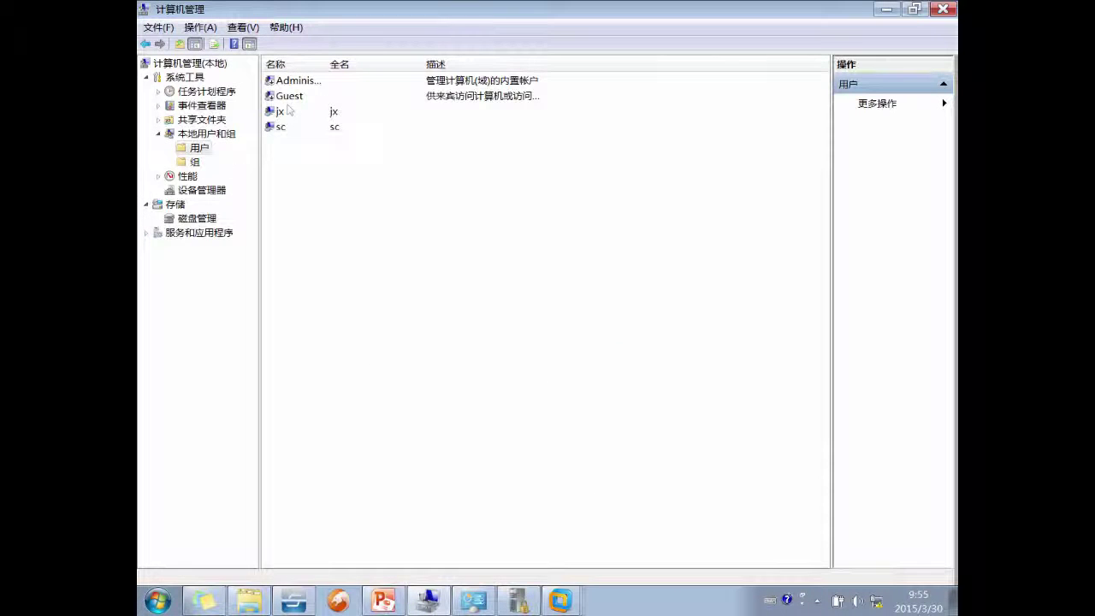
click(195, 162)
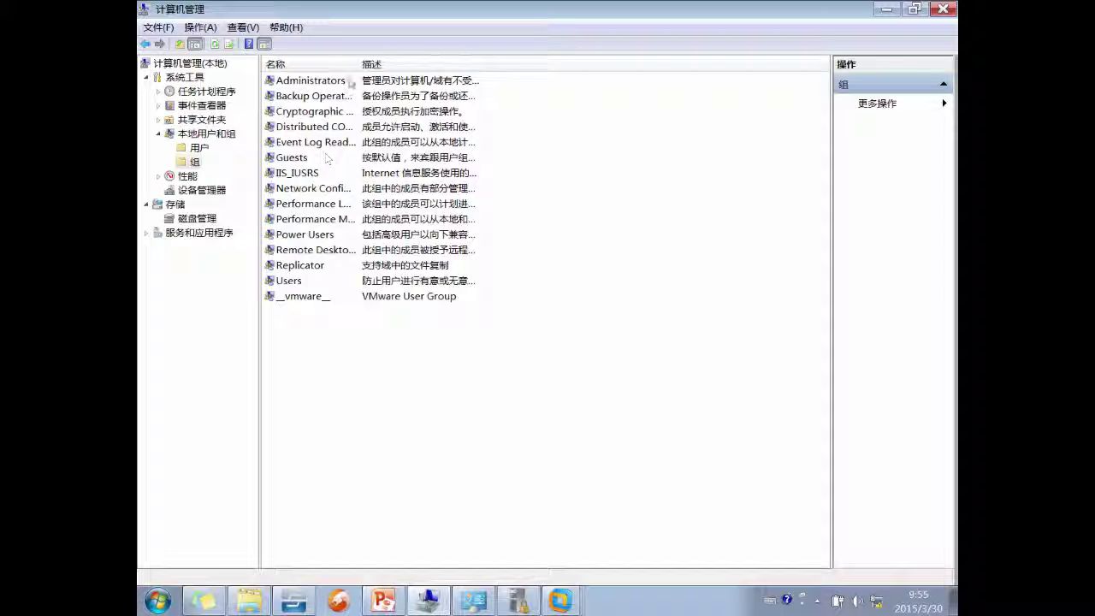
drag(356, 64, 413, 64)
drag(550, 65, 634, 64)
click(519, 99)
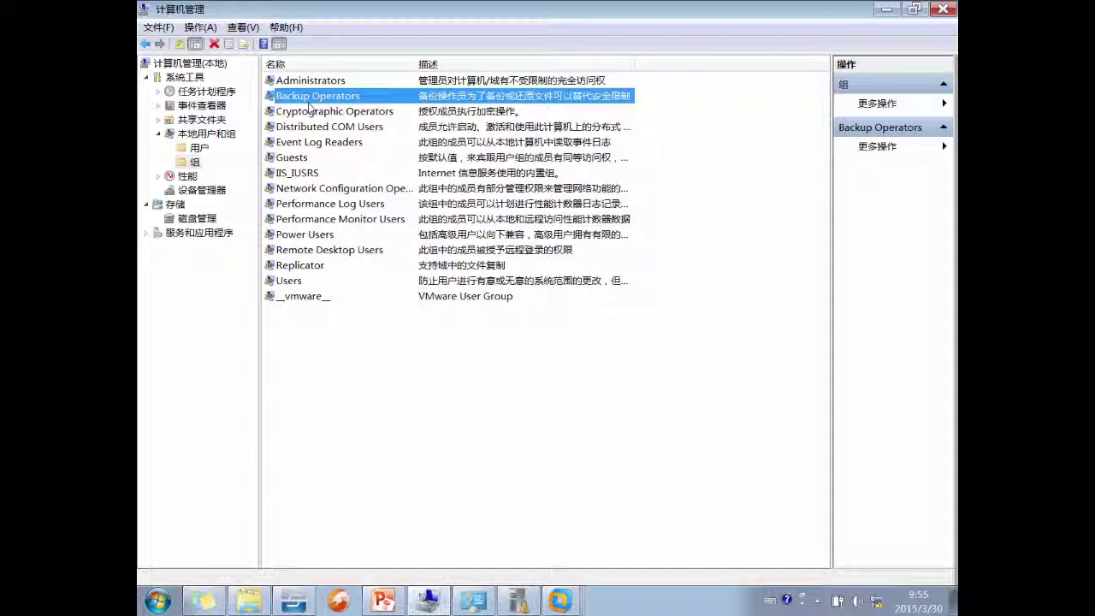
- View members of Backup Operators, Cryptographic Operators, Administrators, Users and Power Users, cancelling each
double_click(334, 99)
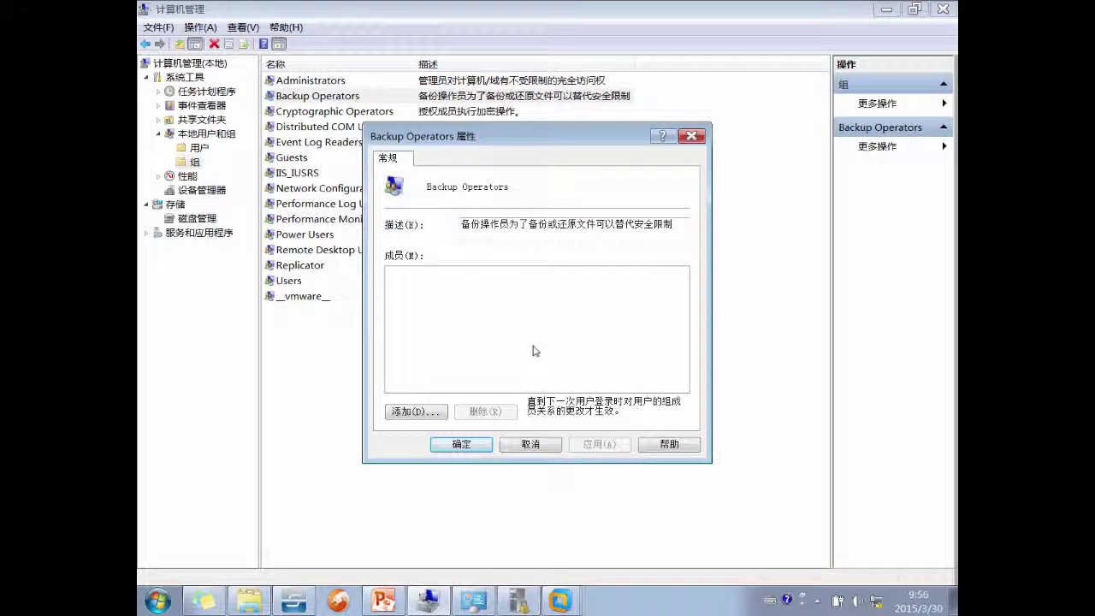
click(531, 443)
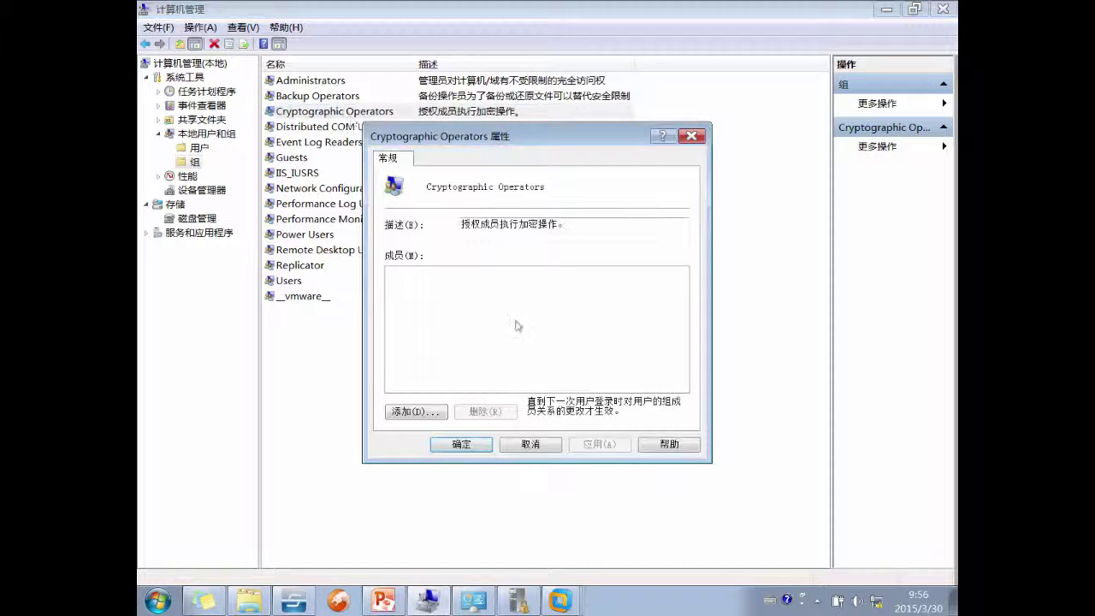
click(541, 445)
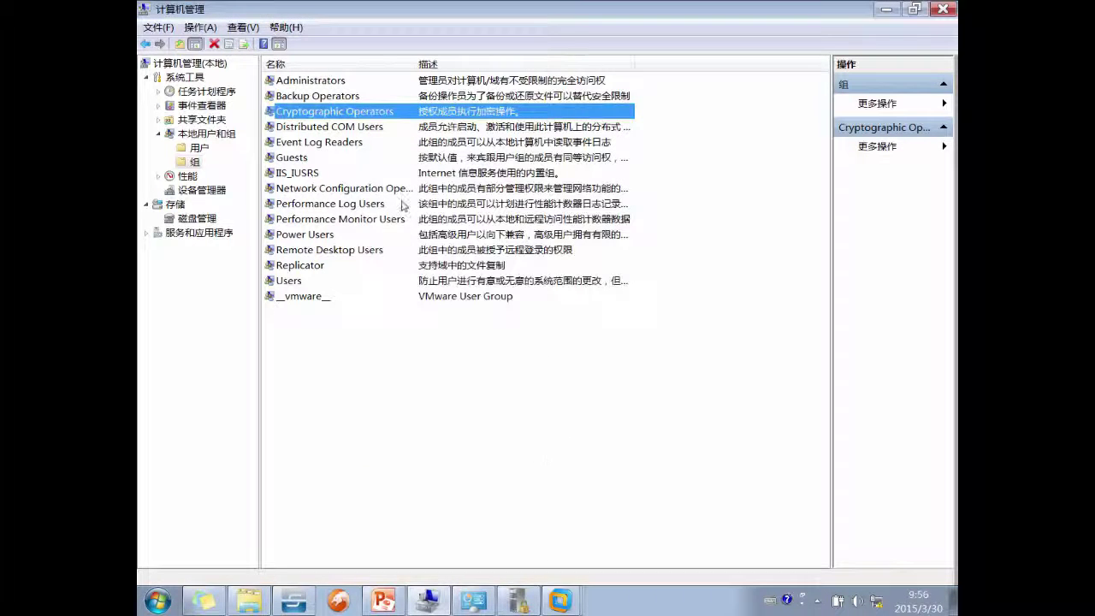
click(339, 81)
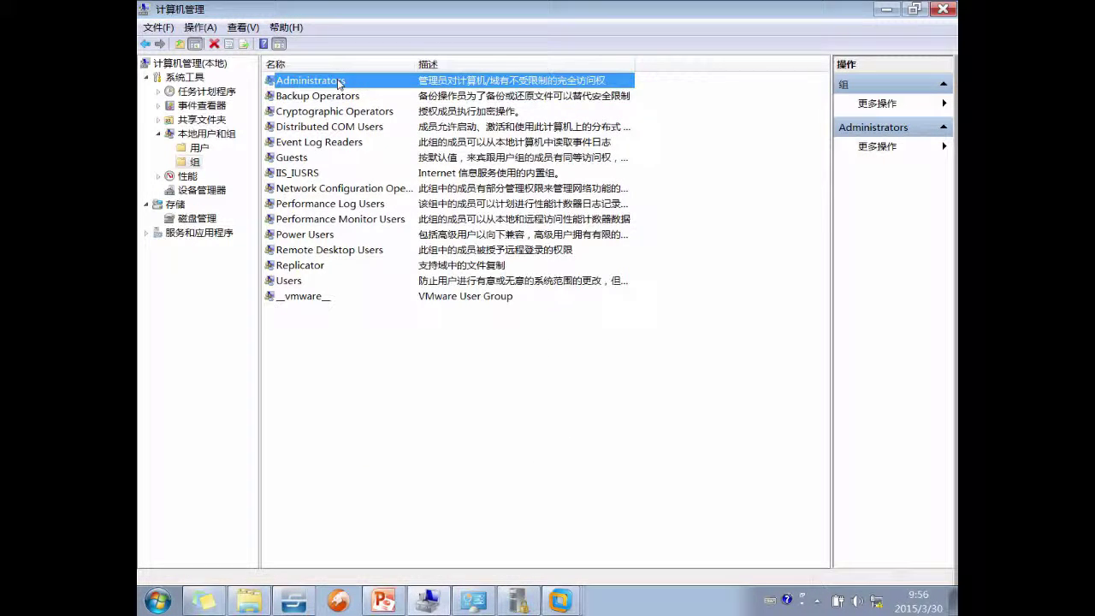
double_click(338, 81)
click(548, 442)
double_click(315, 282)
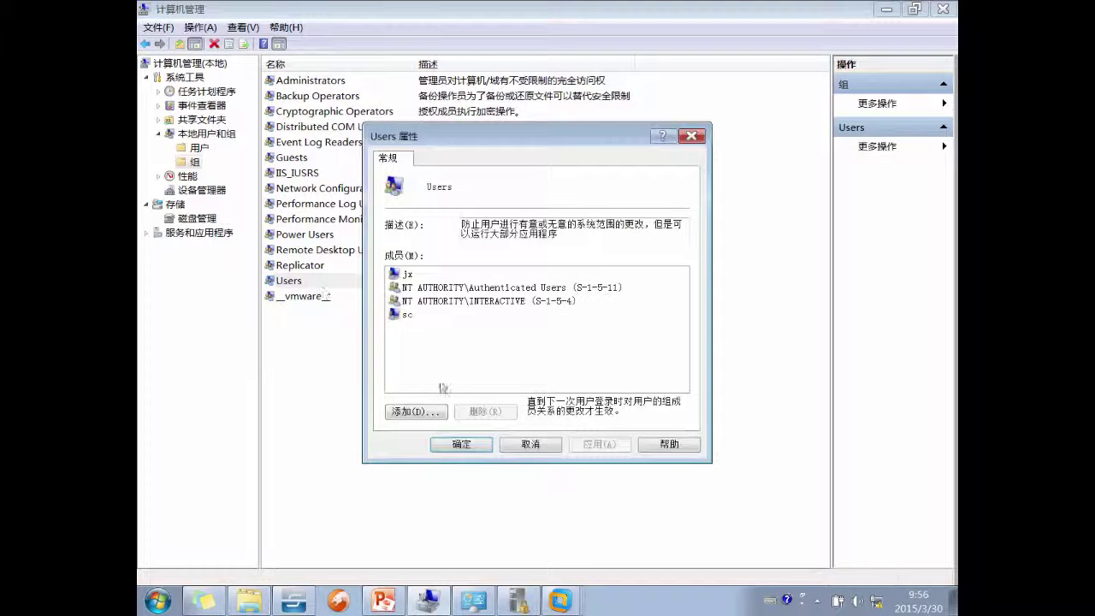
click(530, 447)
double_click(290, 234)
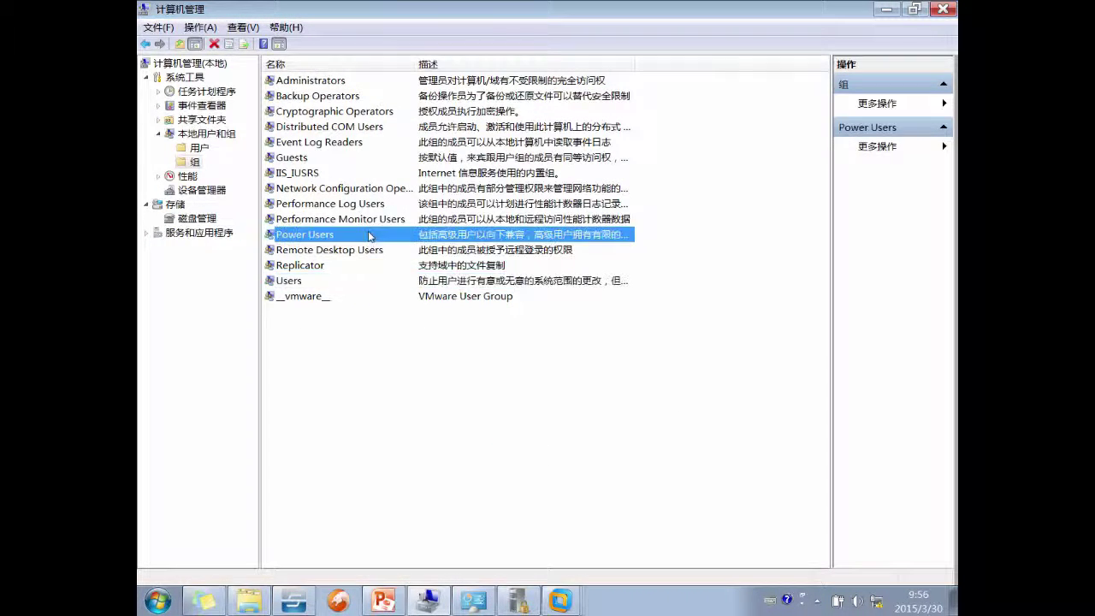
click(551, 444)
- Browse other groups, reopen Backup Operators properties, and open its Help page
click(524, 602)
click(403, 250)
click(461, 187)
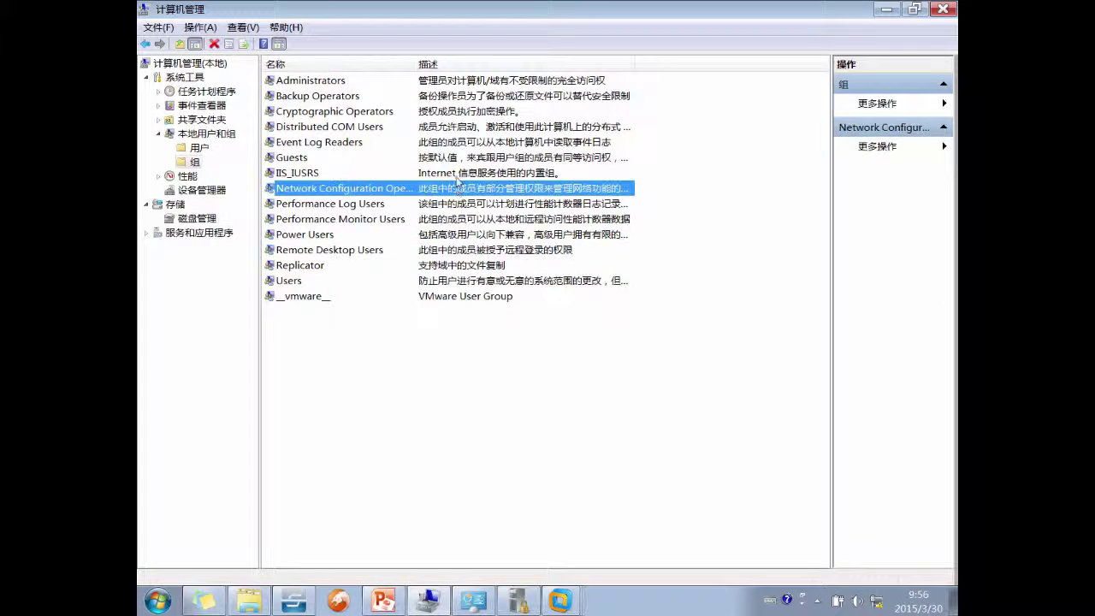
click(451, 114)
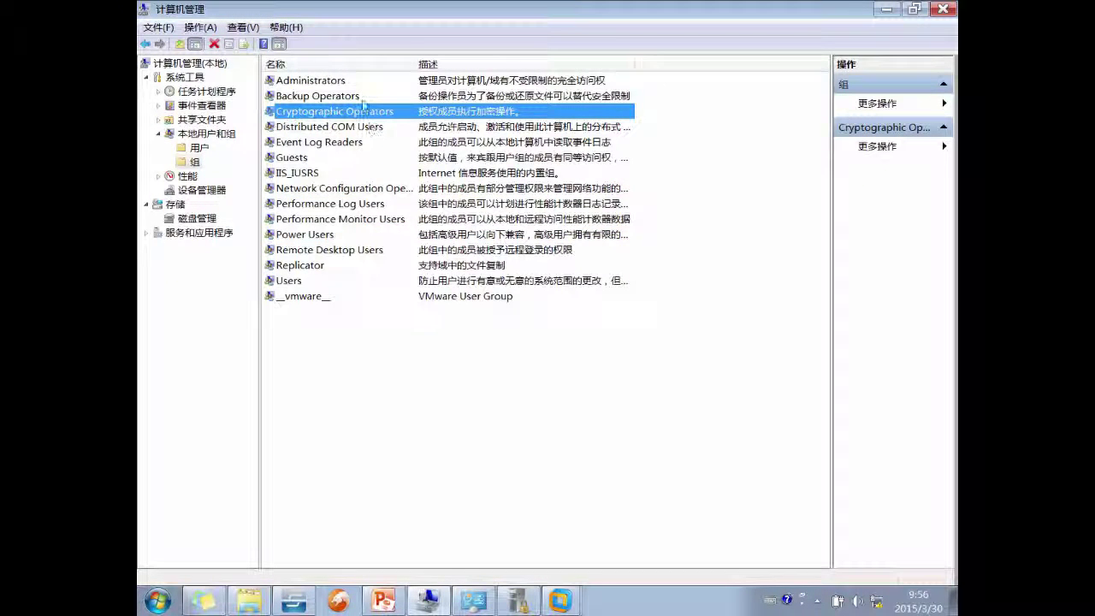
double_click(360, 97)
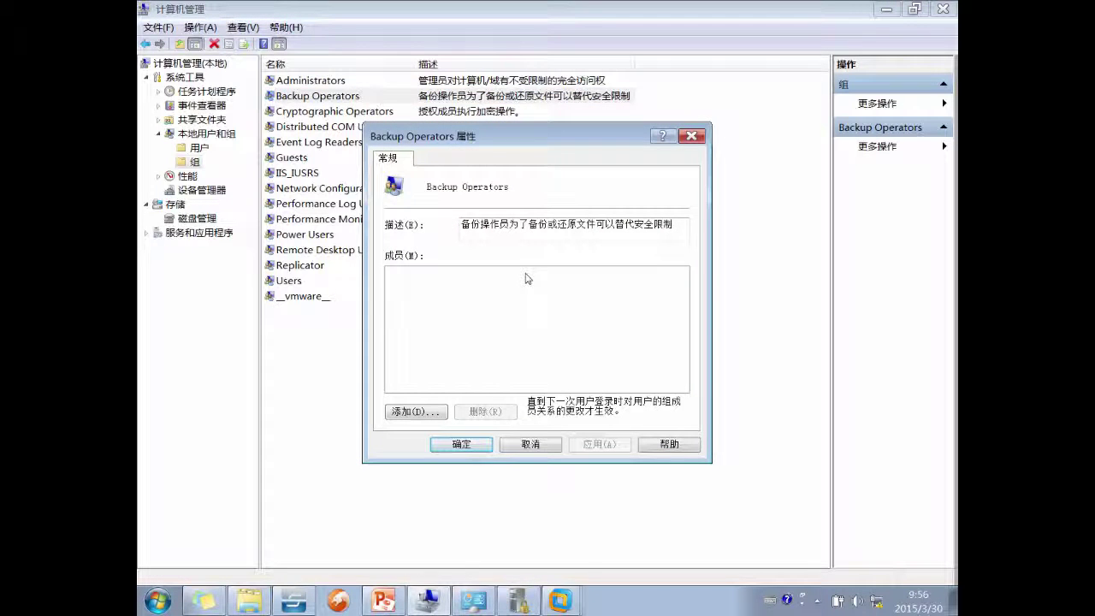
click(666, 448)
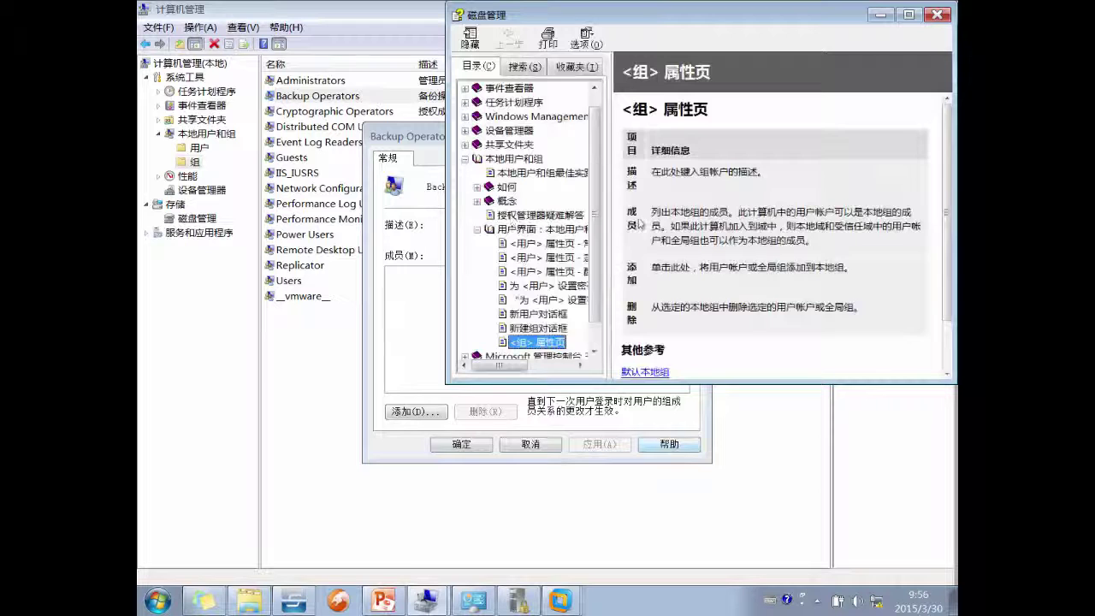
- Open the 默认本地组 help page and scroll through its group table
scroll(759, 201, down, 2)
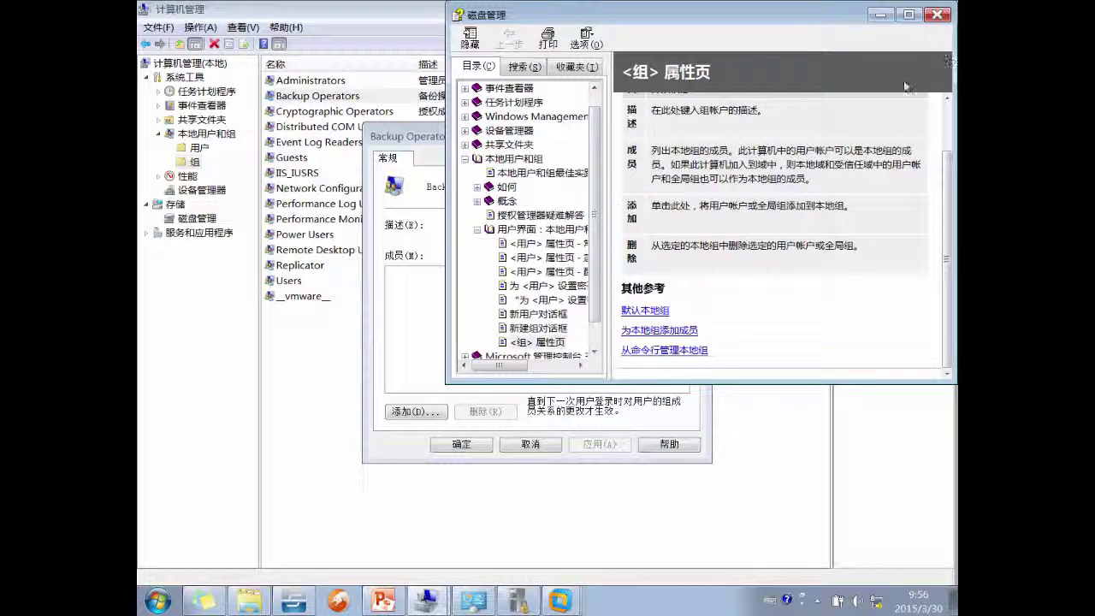
click(646, 312)
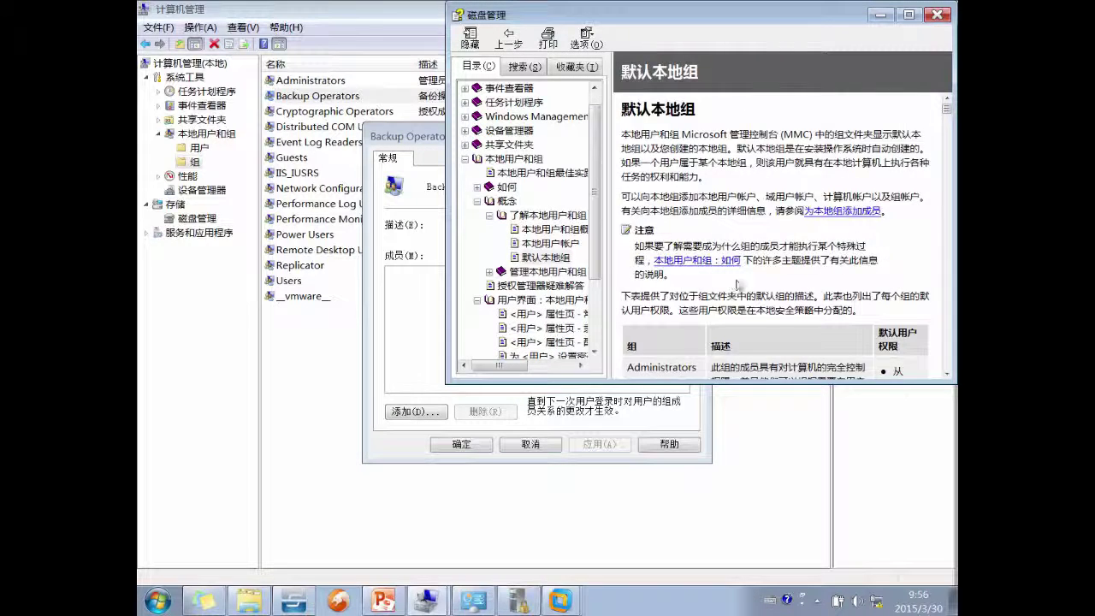
scroll(747, 290, down, 5)
scroll(747, 290, down, 10)
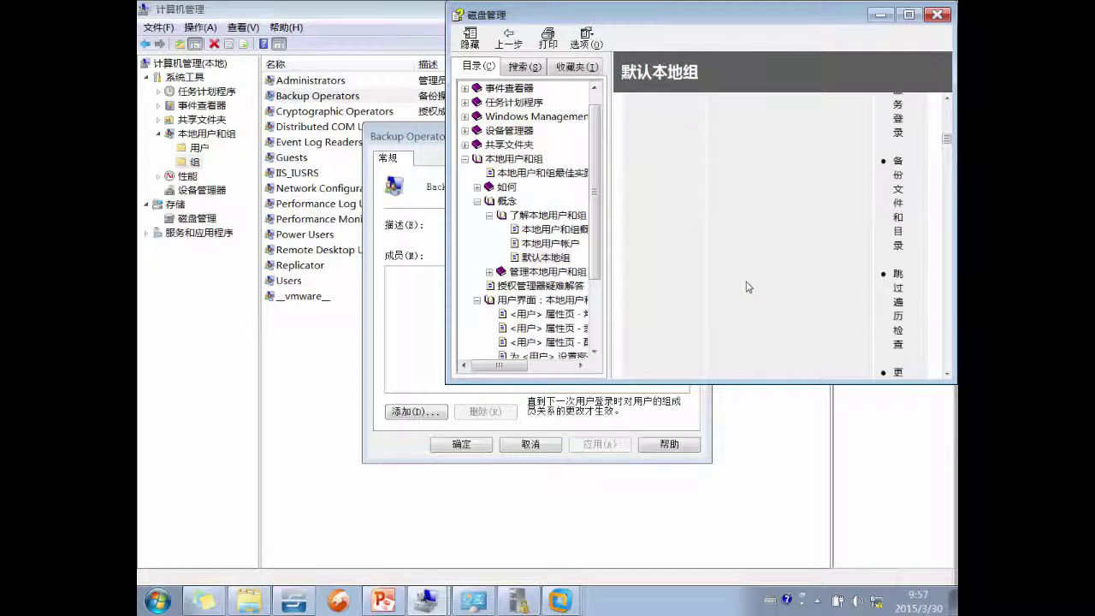
scroll(747, 283, down, 10)
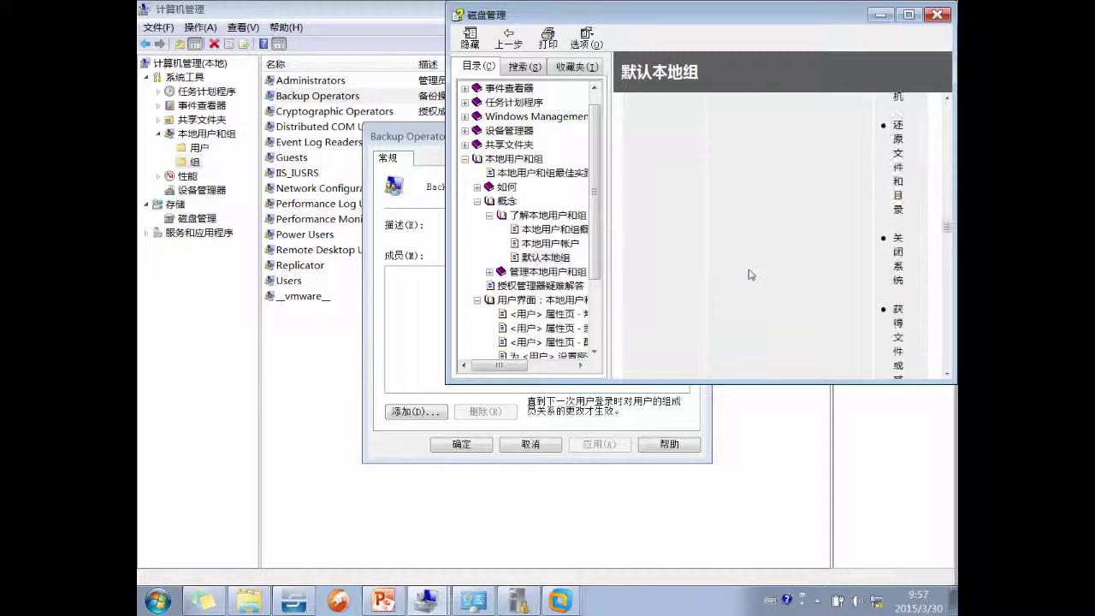
- Maximize the help window to review the table, close it, and return to PowerPoint
click(908, 13)
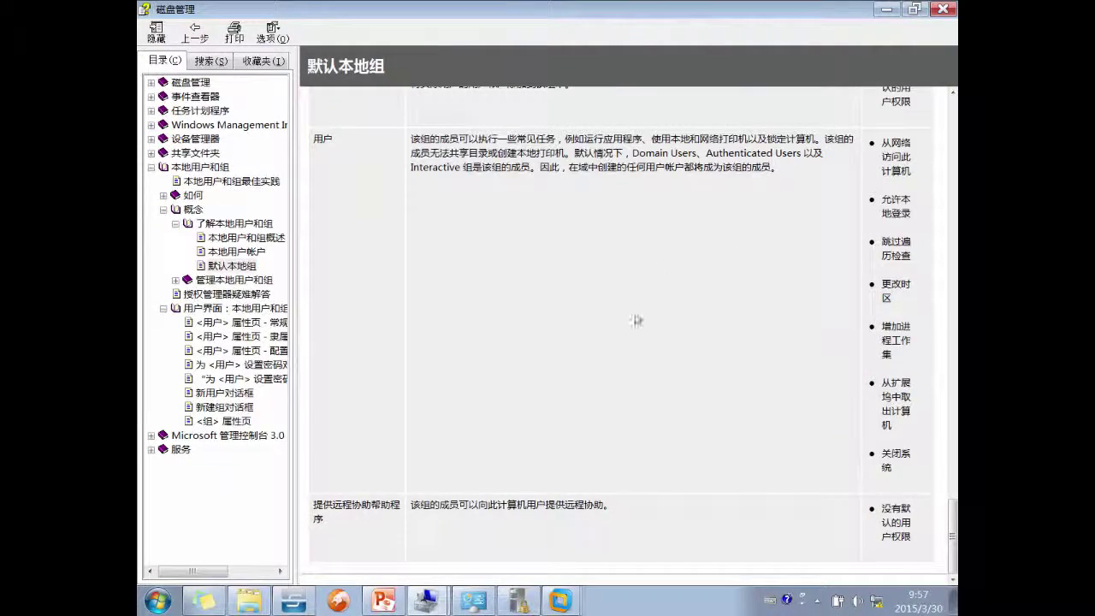
scroll(634, 320, up, 6)
scroll(637, 317, down, 5)
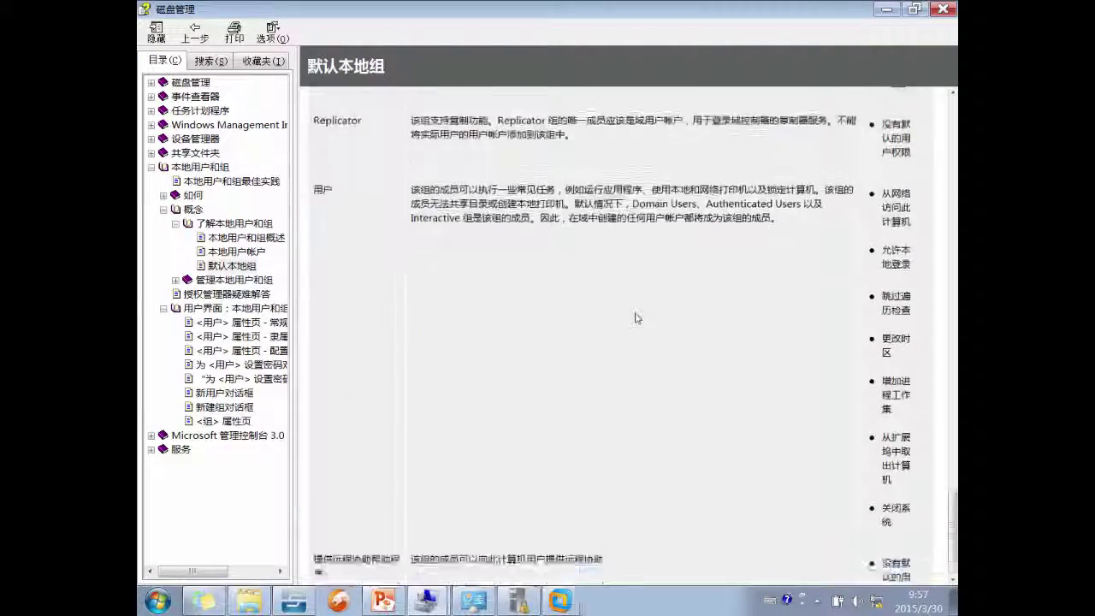
scroll(637, 317, up, 3)
click(942, 9)
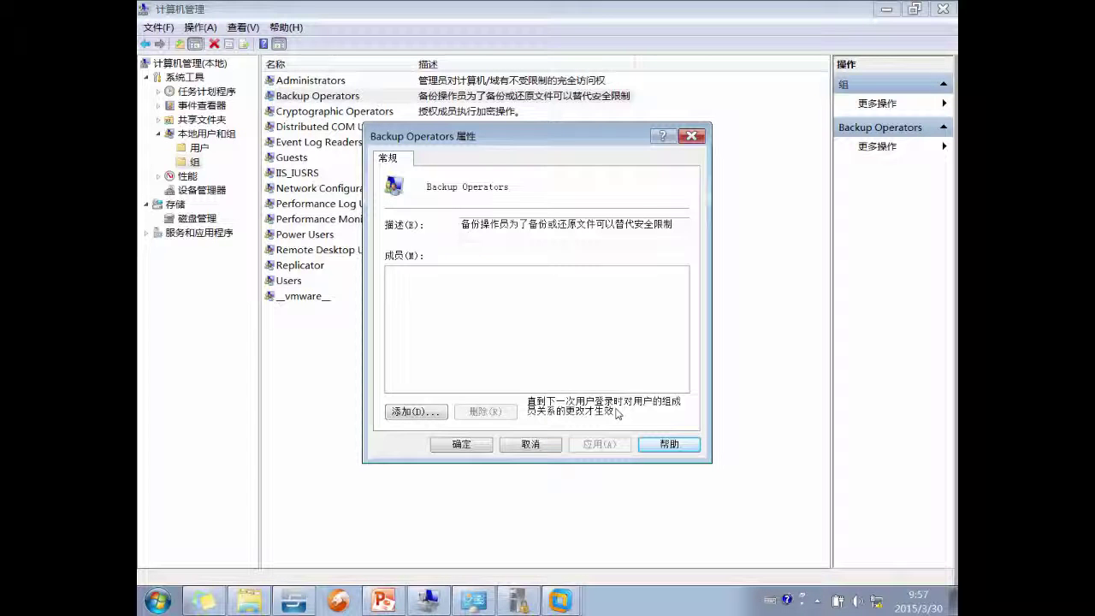
click(669, 444)
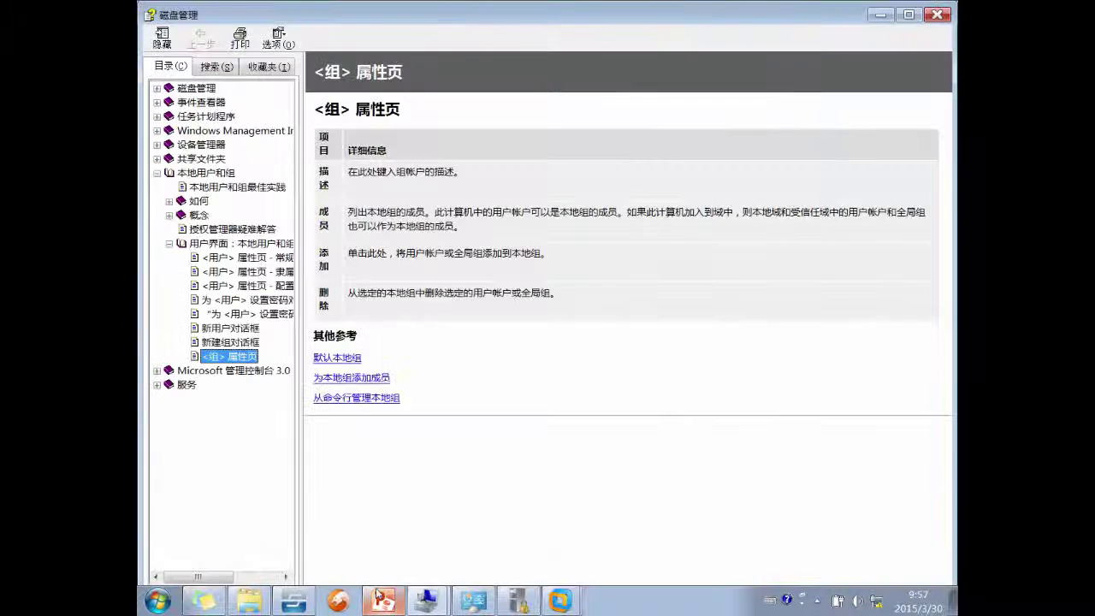
click(384, 601)
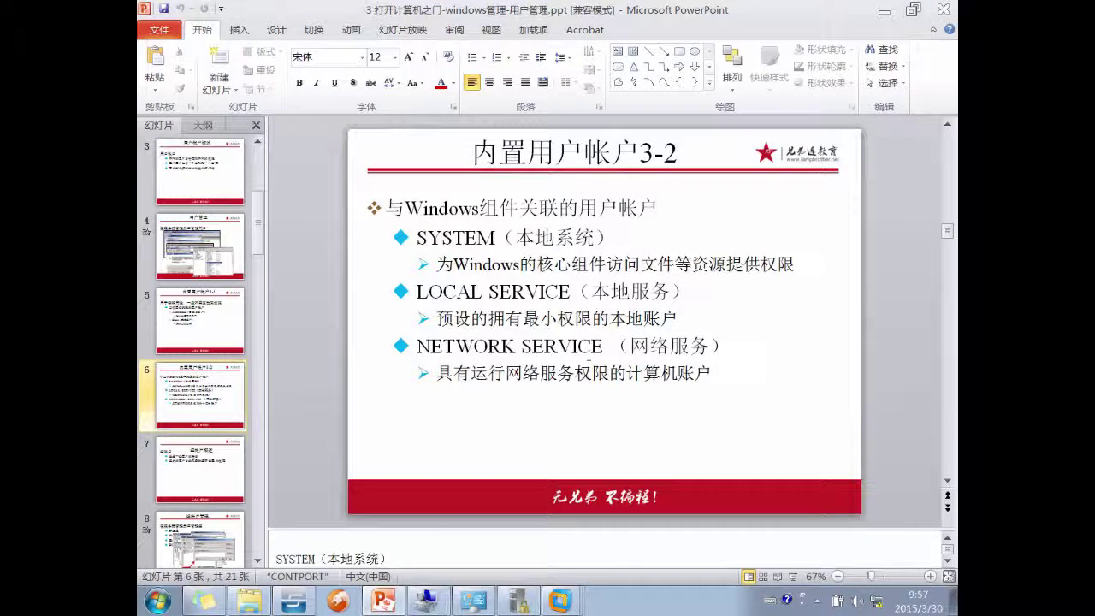
- Move through slide 7 to slide 8 on group account management
scroll(199, 395, down, 2)
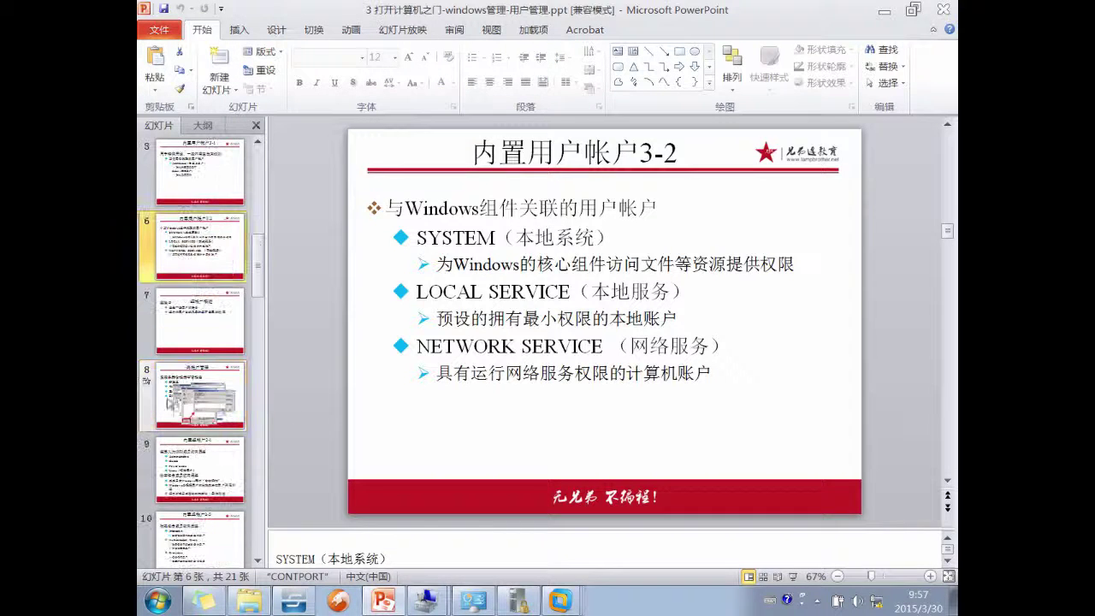
click(199, 321)
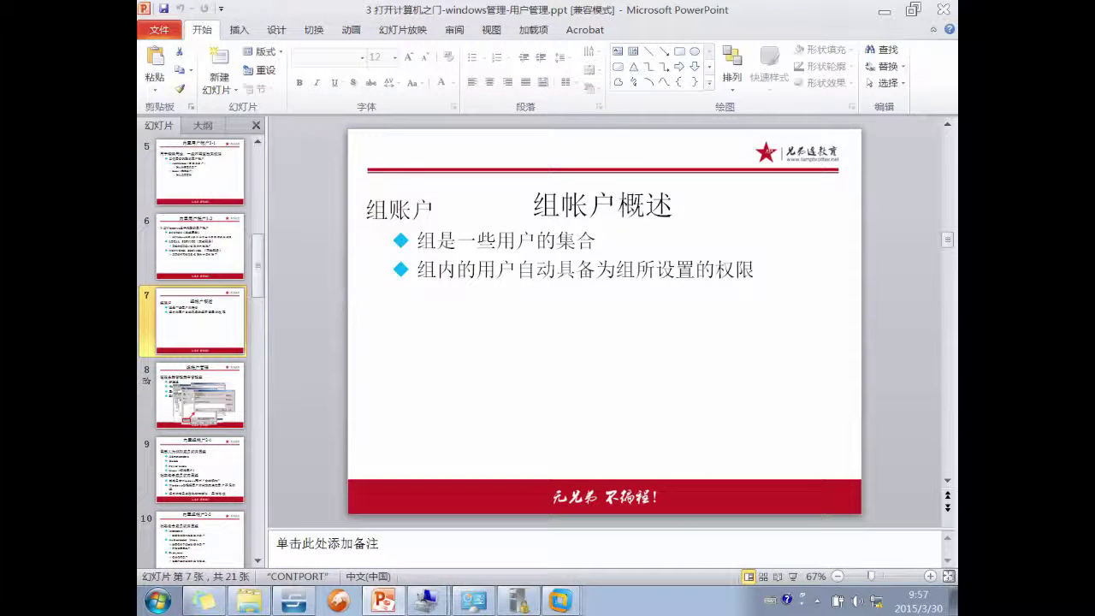
click(187, 408)
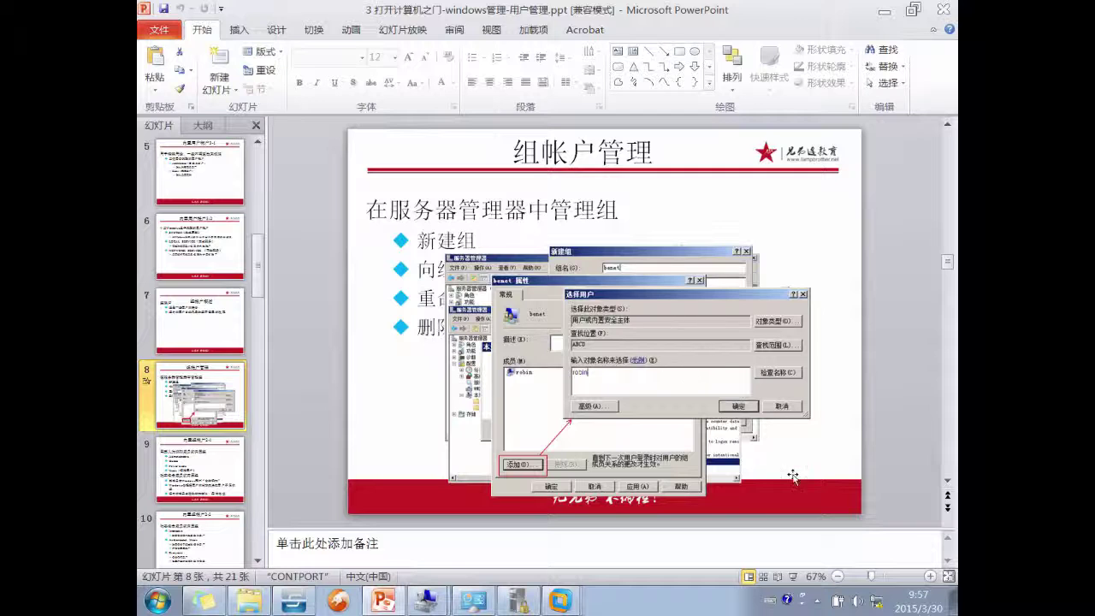
- Present slide 8 through its new-group and add-members builds, then switch to Explorer
click(791, 578)
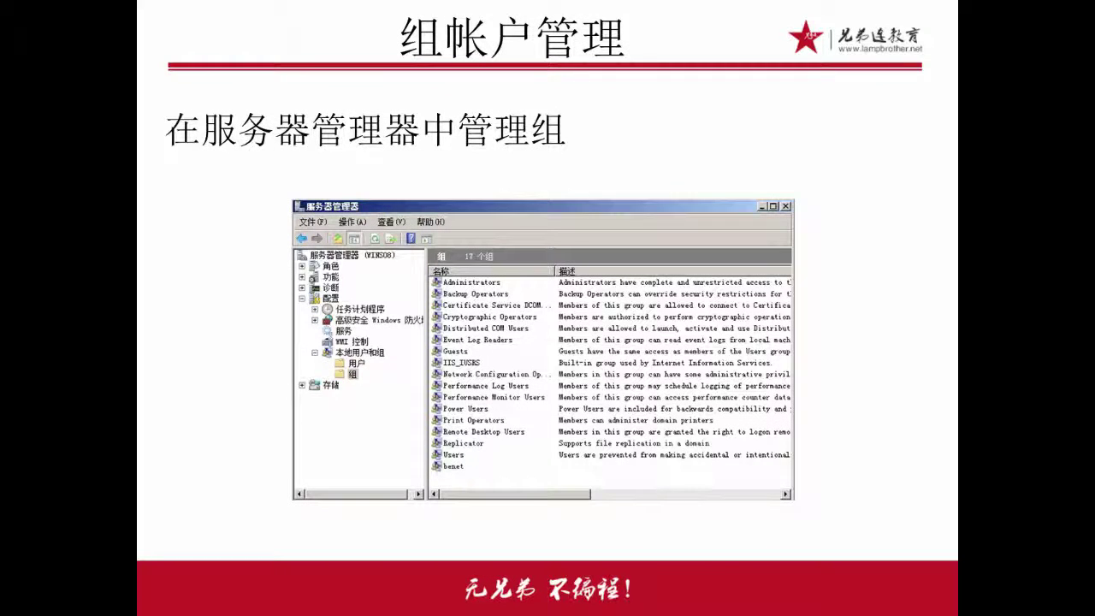
key(Right)
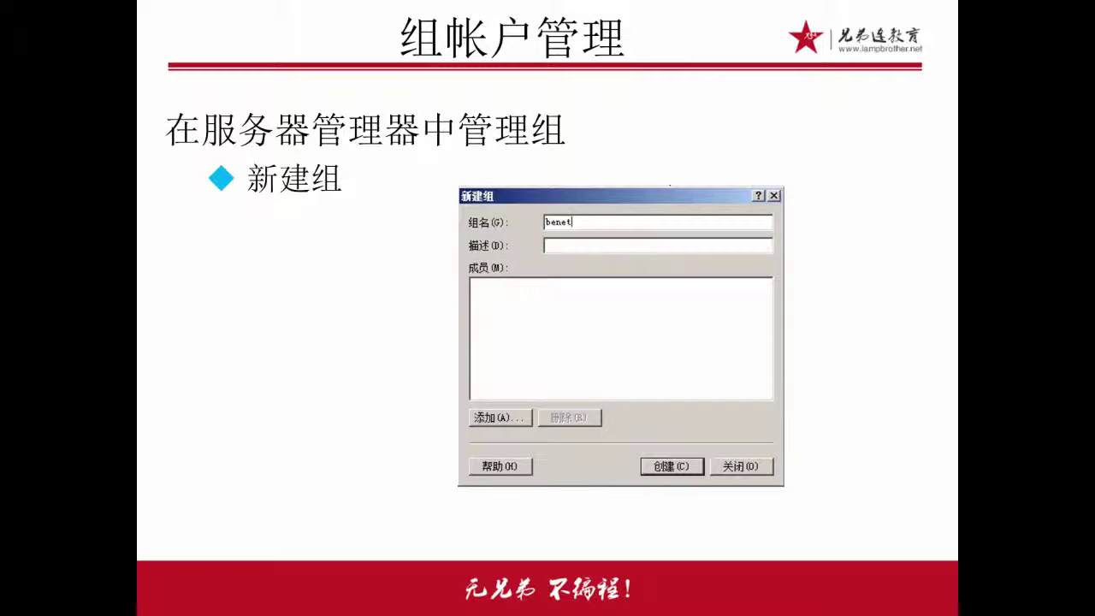
key(Right)
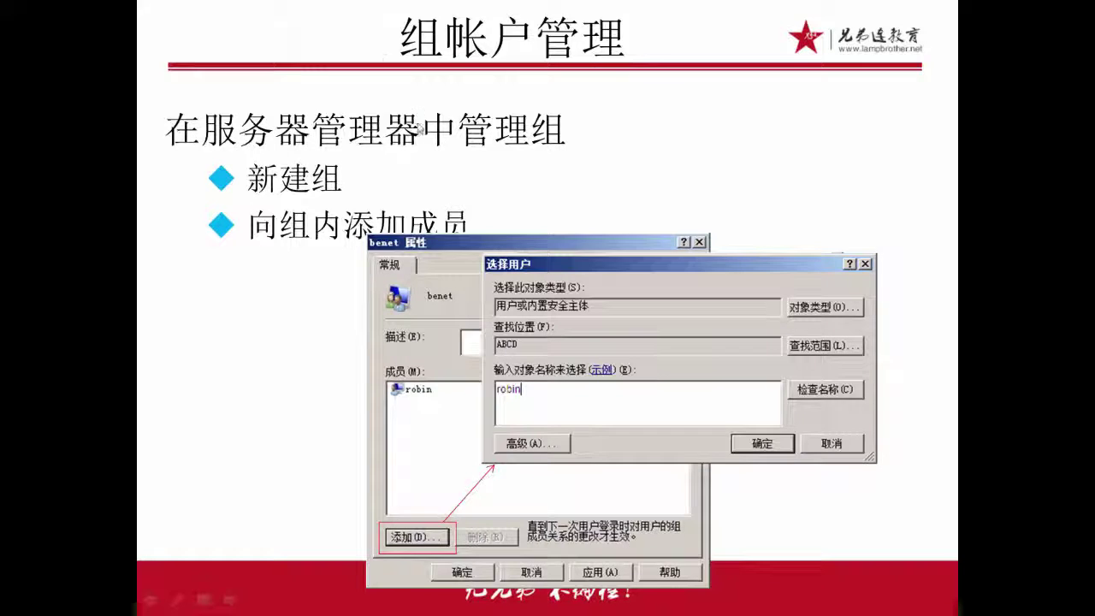
key(Escape)
click(249, 600)
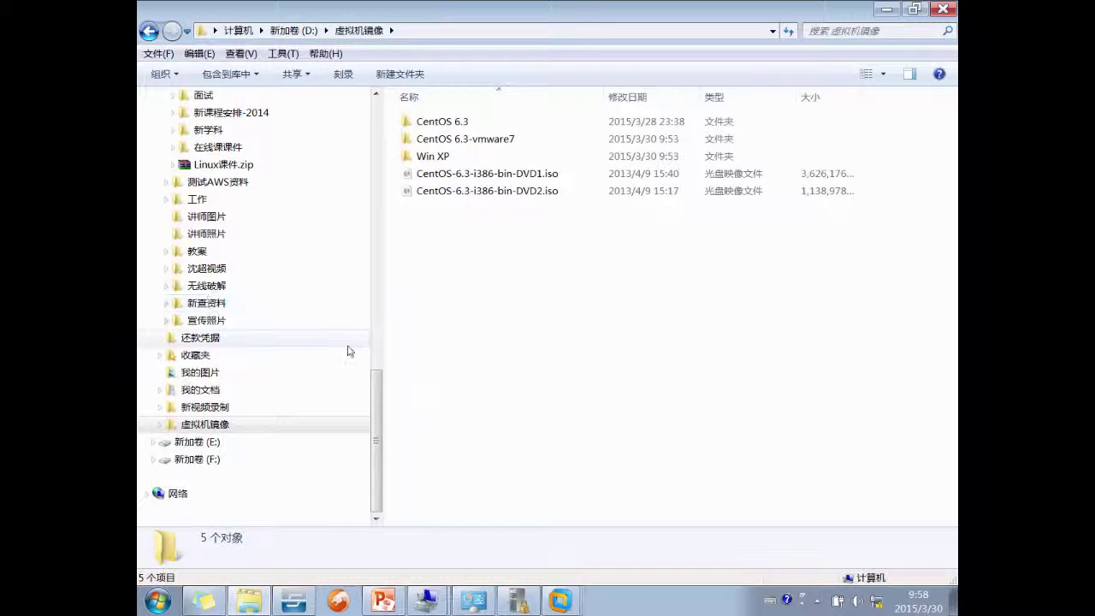
- Open the soft folder and launch the xshell program
drag(382, 405, 353, 233)
click(190, 147)
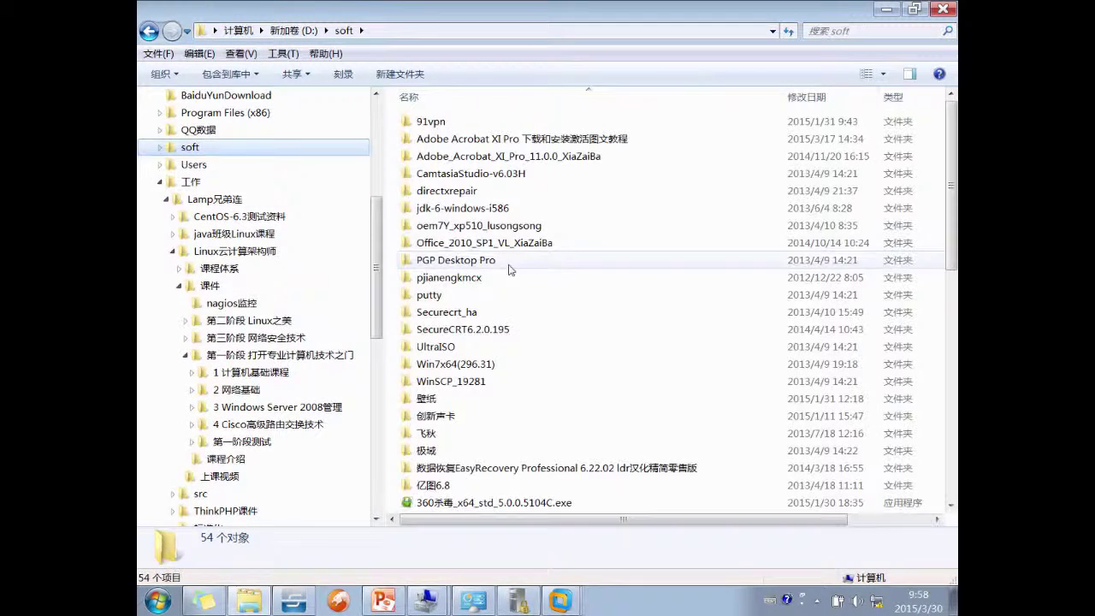
click(537, 313)
scroll(537, 313, down, 10)
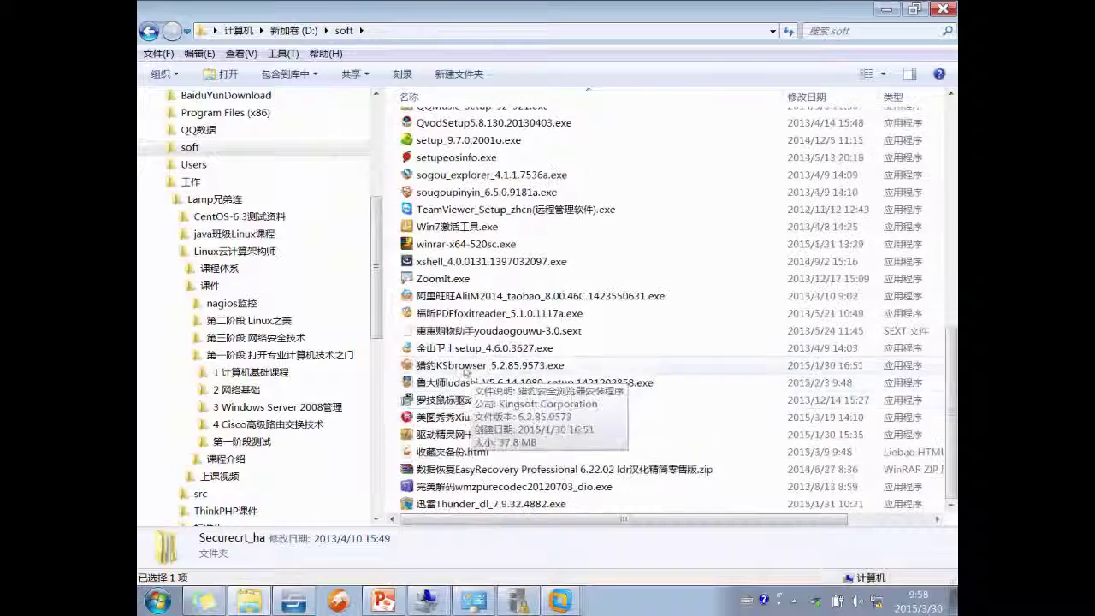
double_click(453, 262)
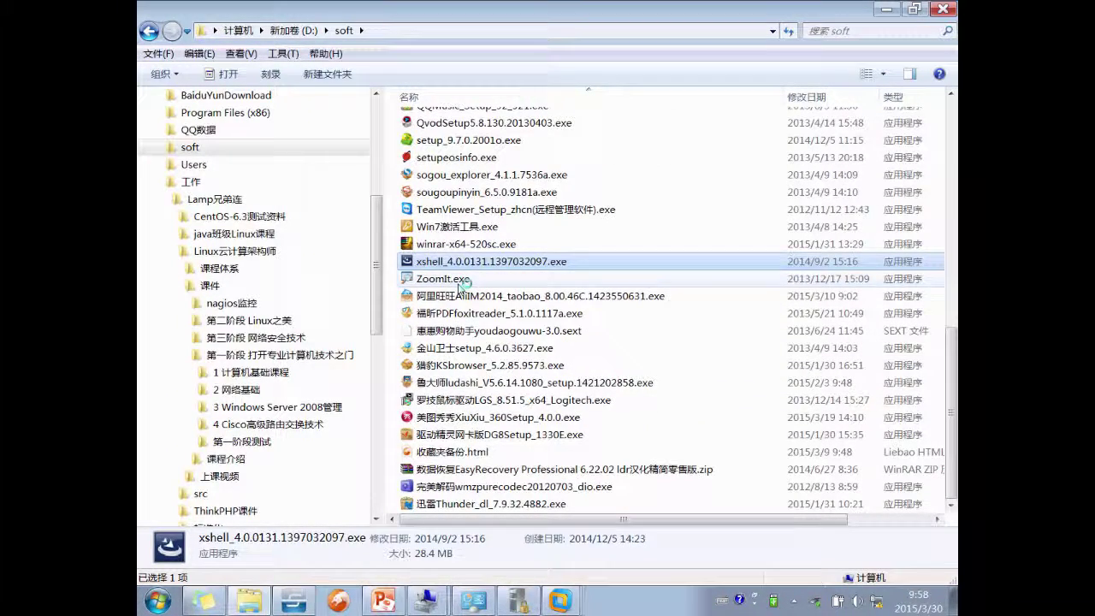
- Launch ZoomIt, accept its licence with default settings, and open the 小电影神盘 (H:) drive
double_click(463, 280)
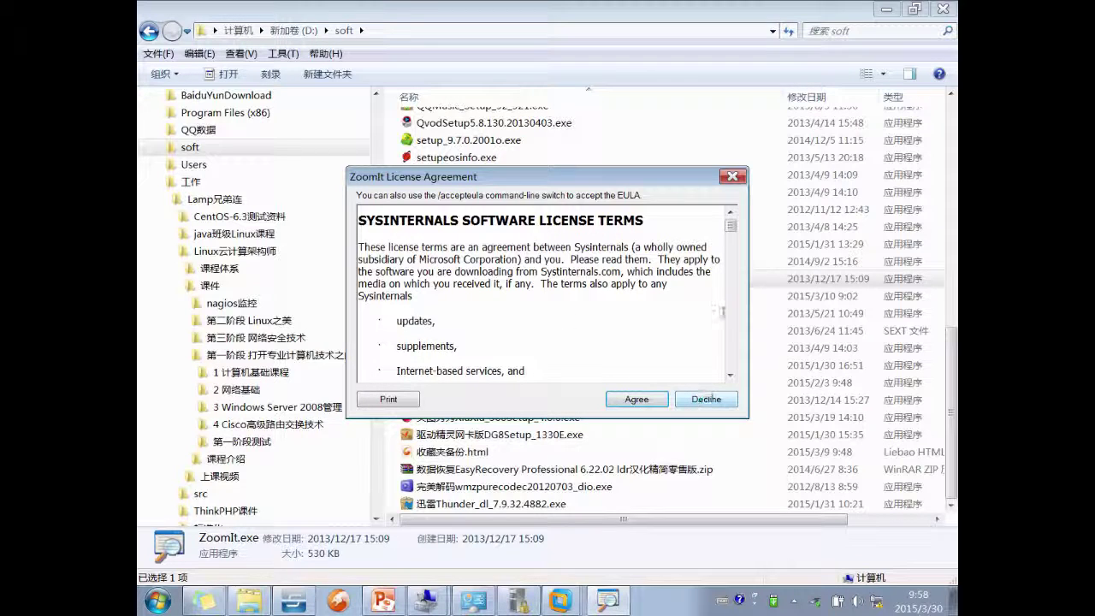
click(636, 398)
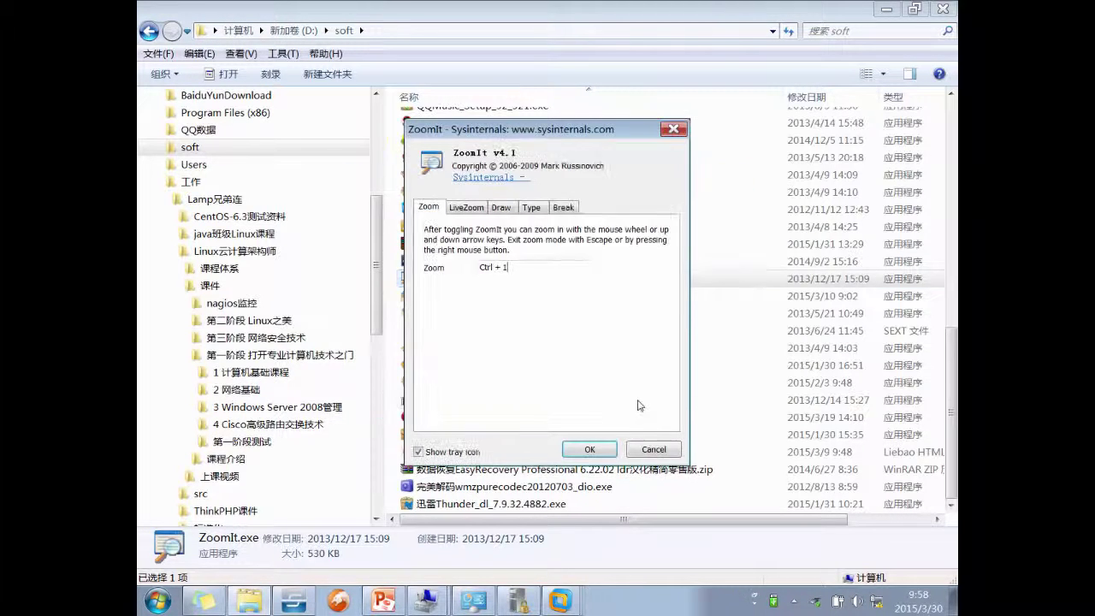
click(588, 450)
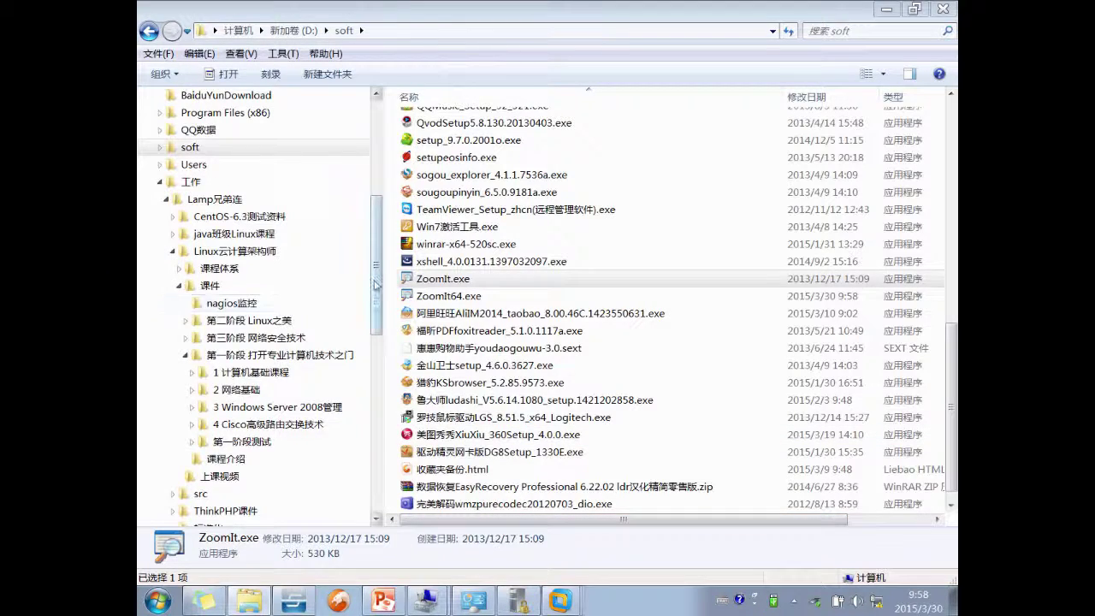
drag(374, 284, 374, 453)
click(213, 459)
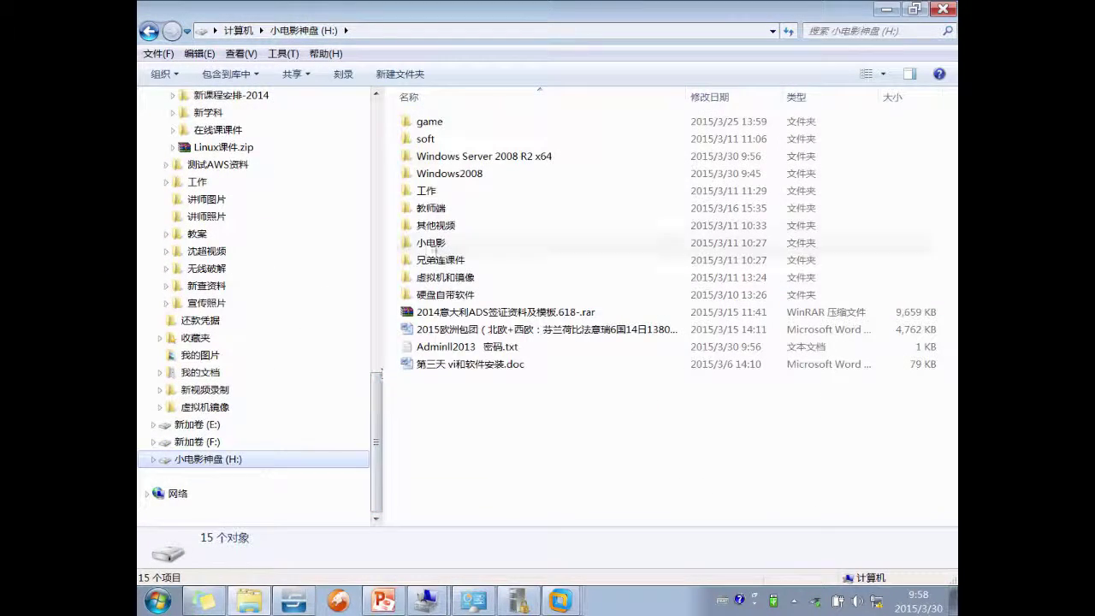
- Copy the Windows Server 2008 R2 x64 folder from the H: drive
click(491, 157)
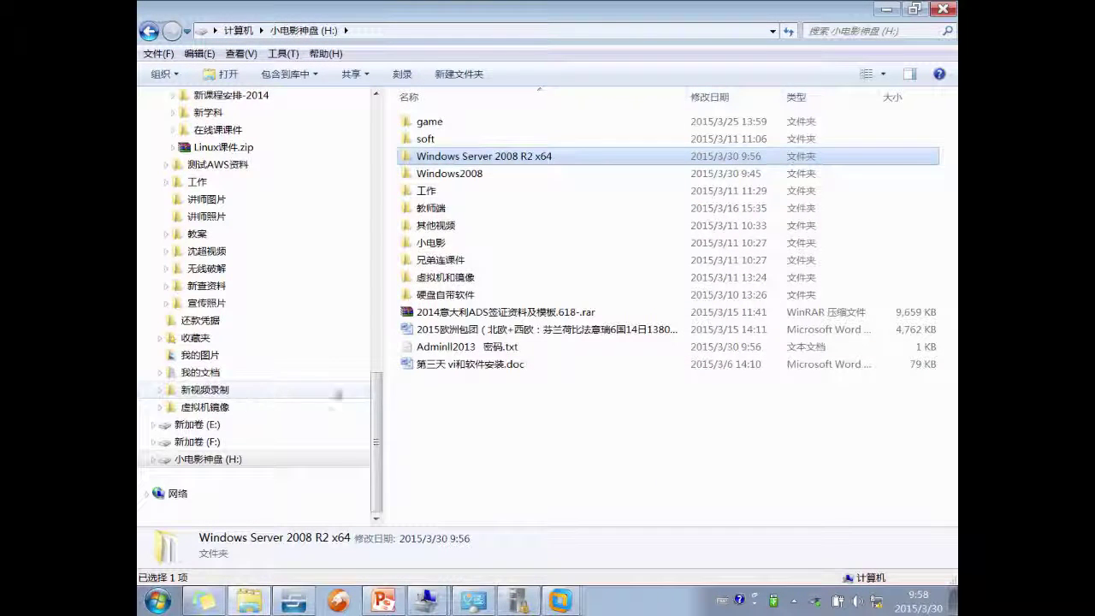
scroll(338, 394, up, 6)
right_click(443, 156)
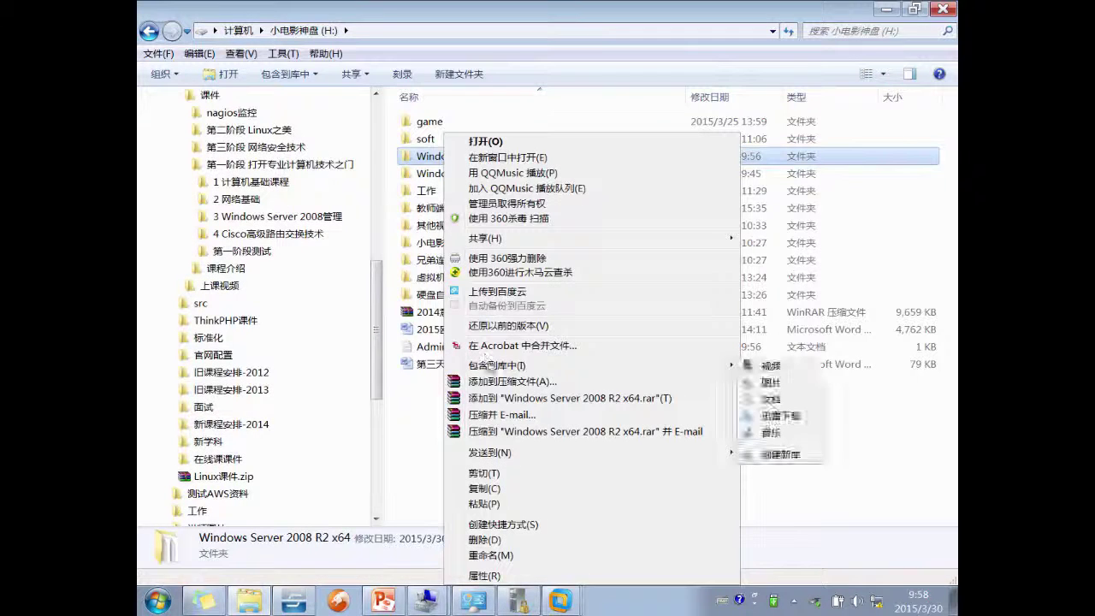
click(491, 489)
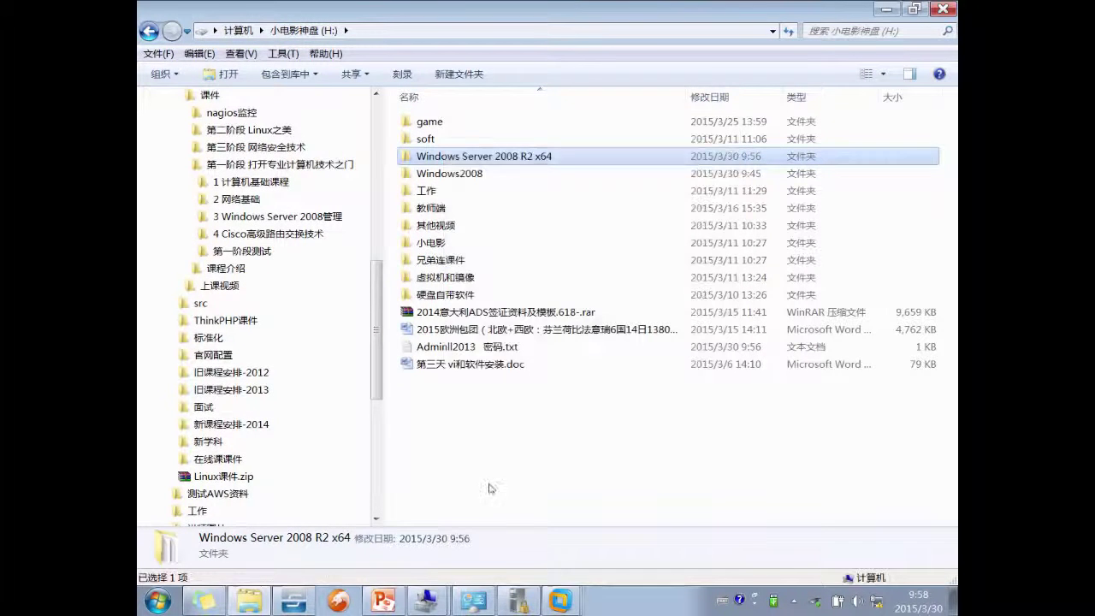
- Check the password text file, close it, and open the 上课视频 folder
double_click(462, 346)
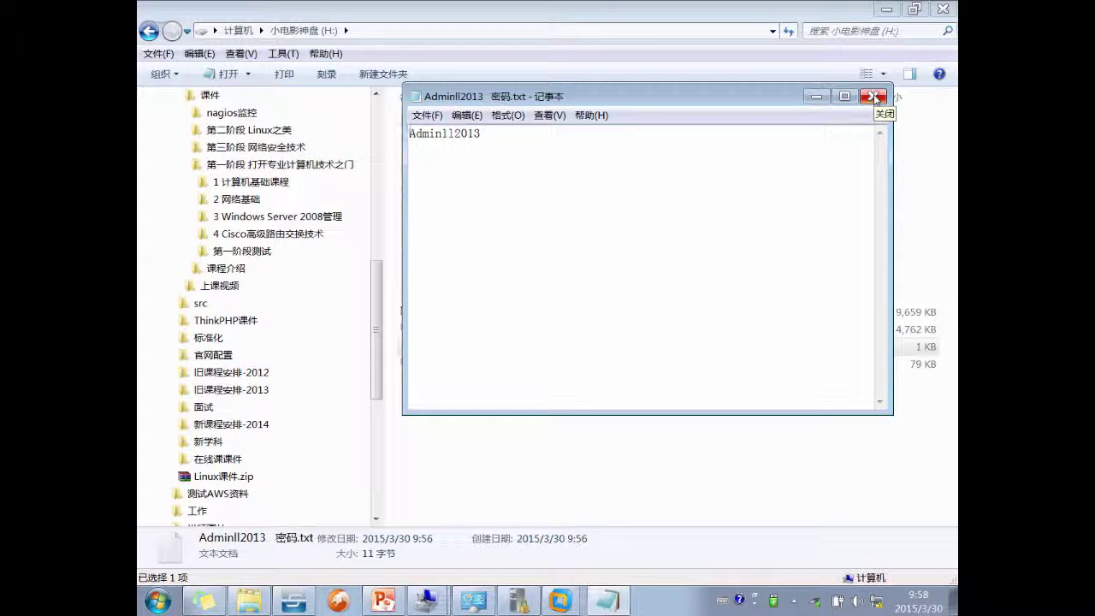
click(873, 97)
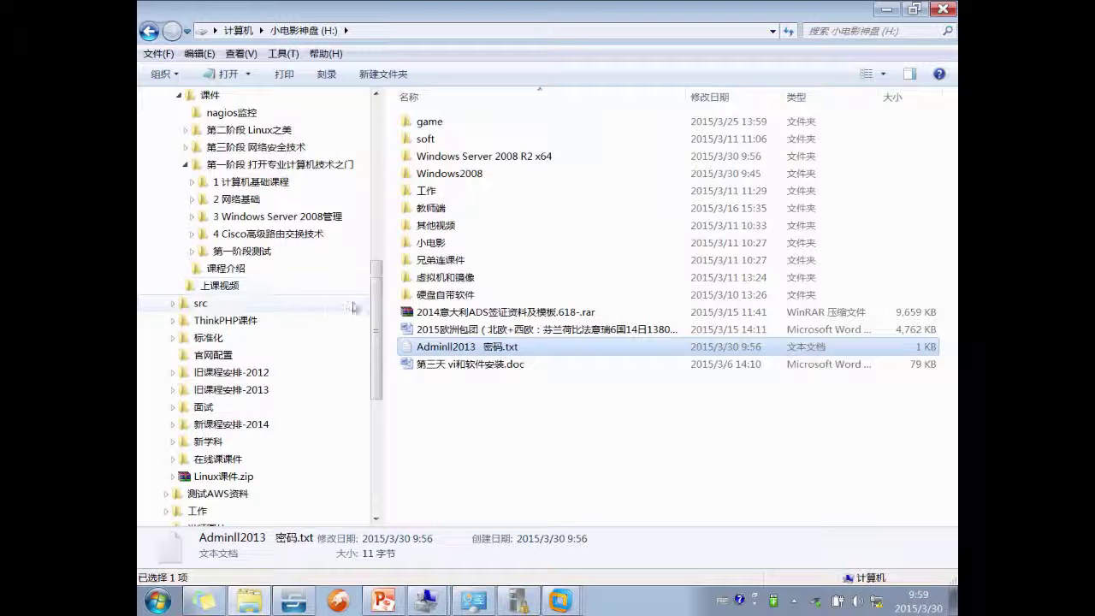
scroll(265, 285, up, 2)
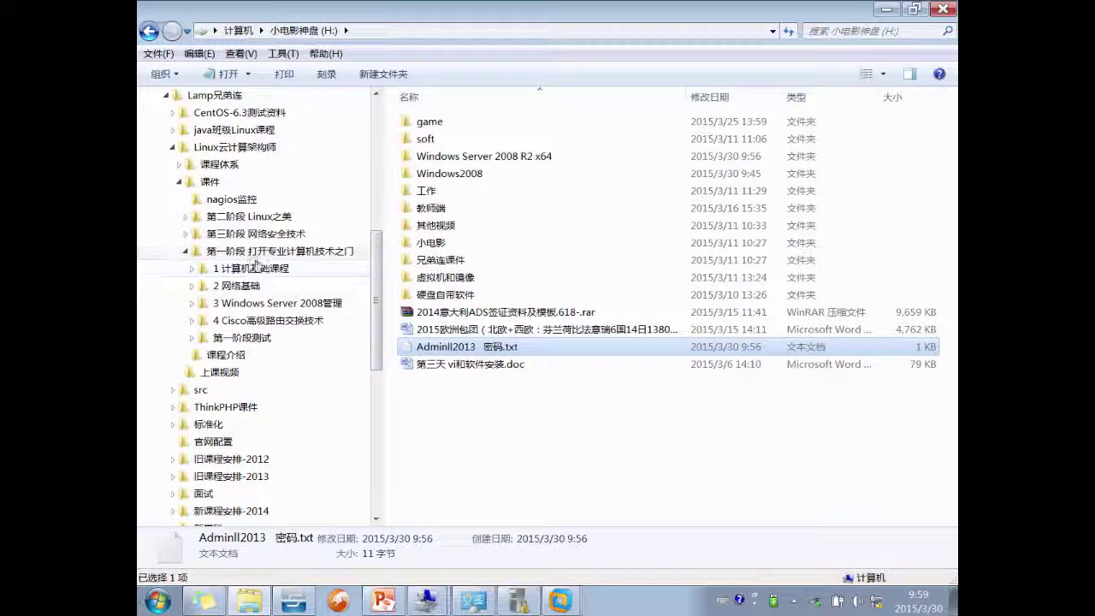
click(233, 374)
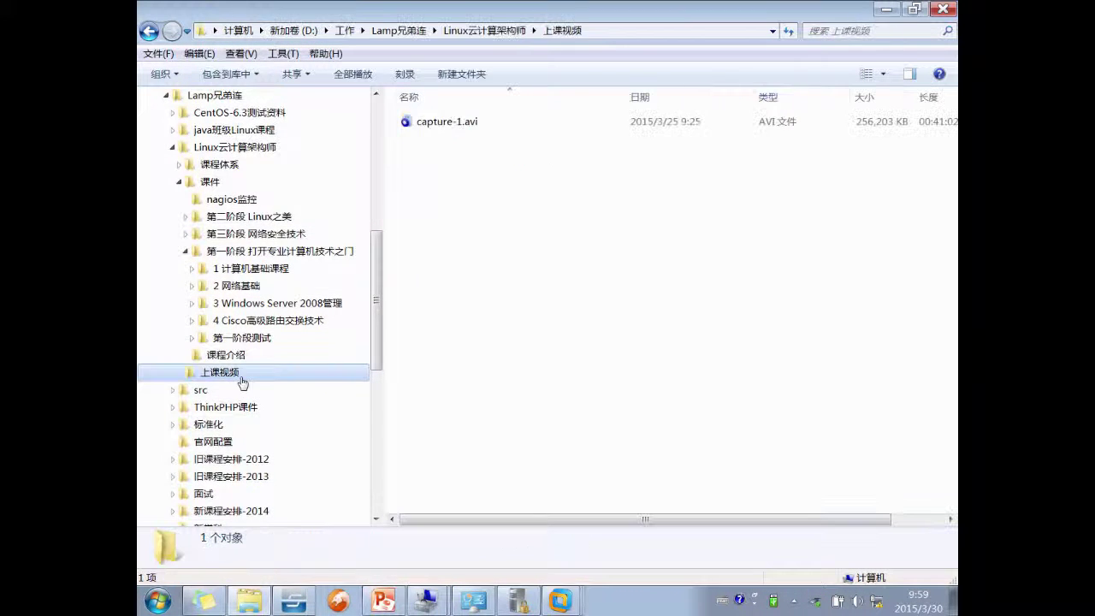
scroll(242, 377, down, 4)
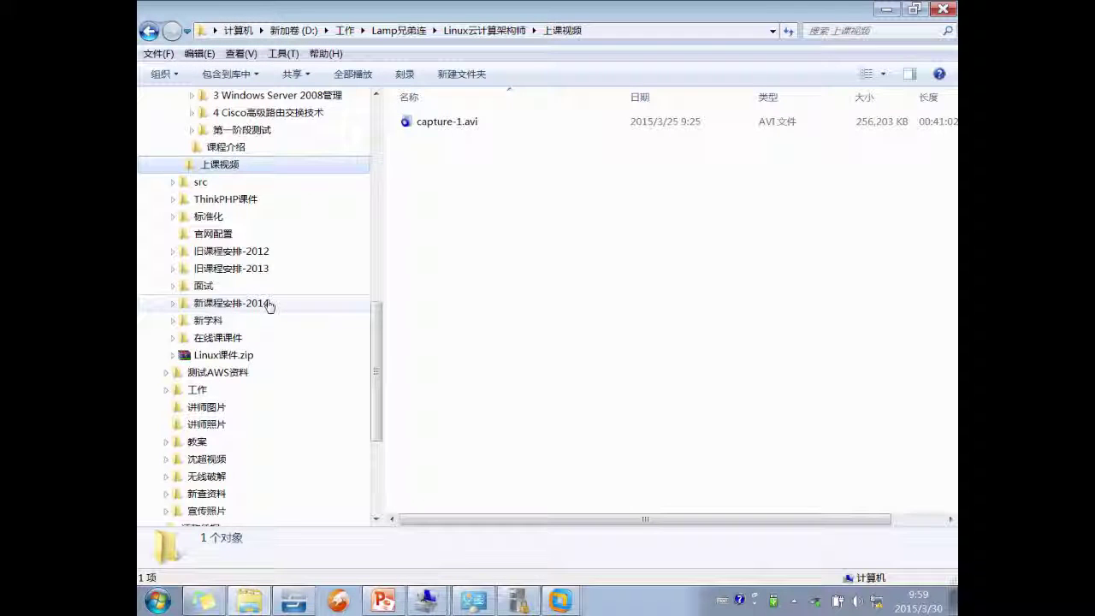
scroll(269, 305, up, 1)
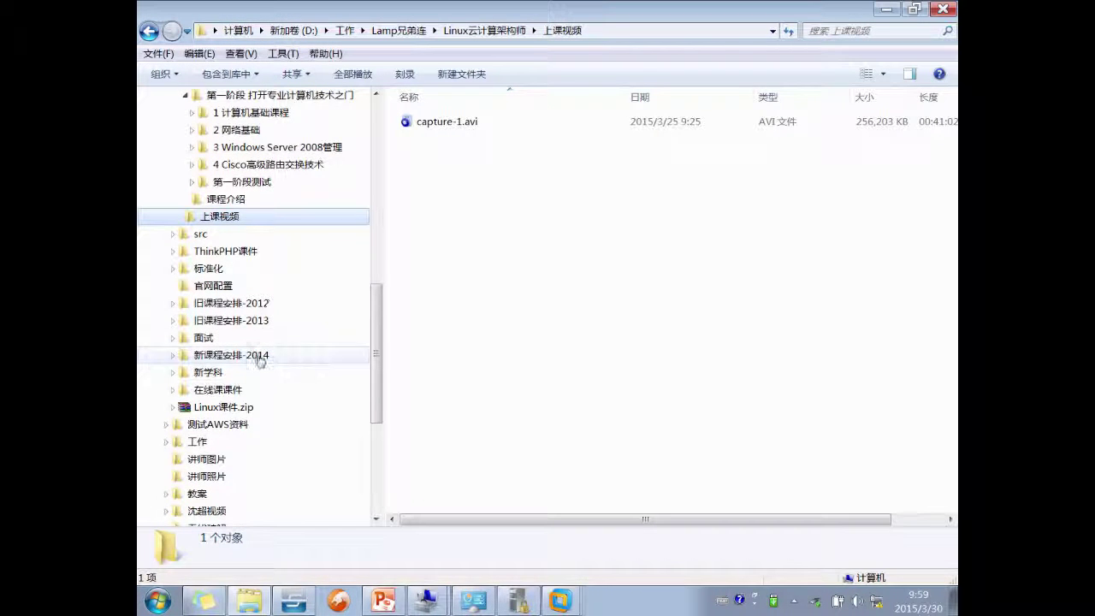
scroll(251, 368, up, 4)
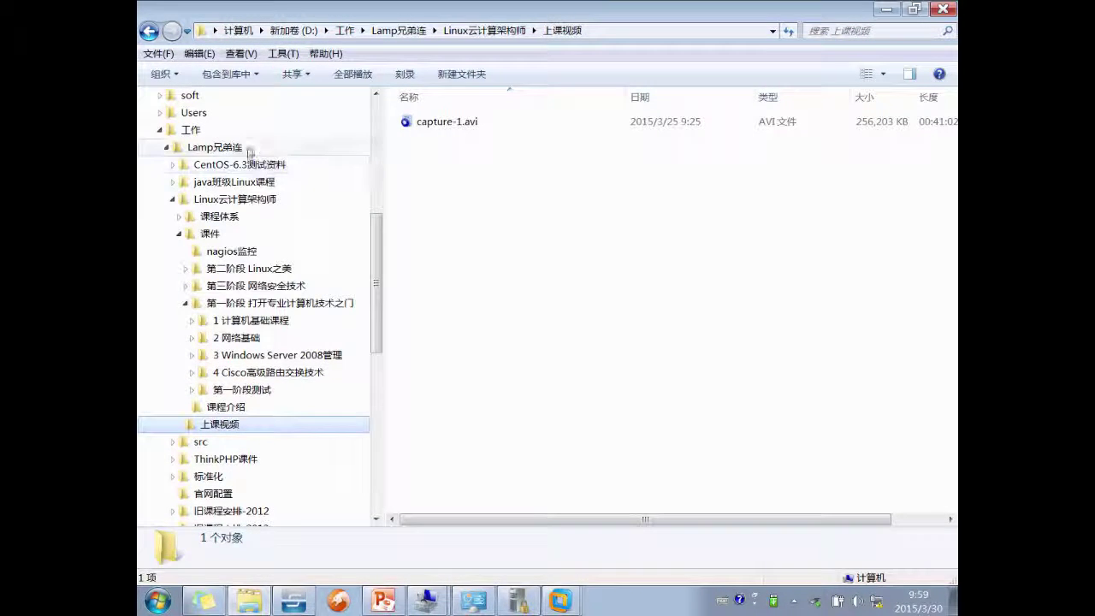
- Paste the copied folder into the 虚拟机镜像 folder under 工作
click(191, 129)
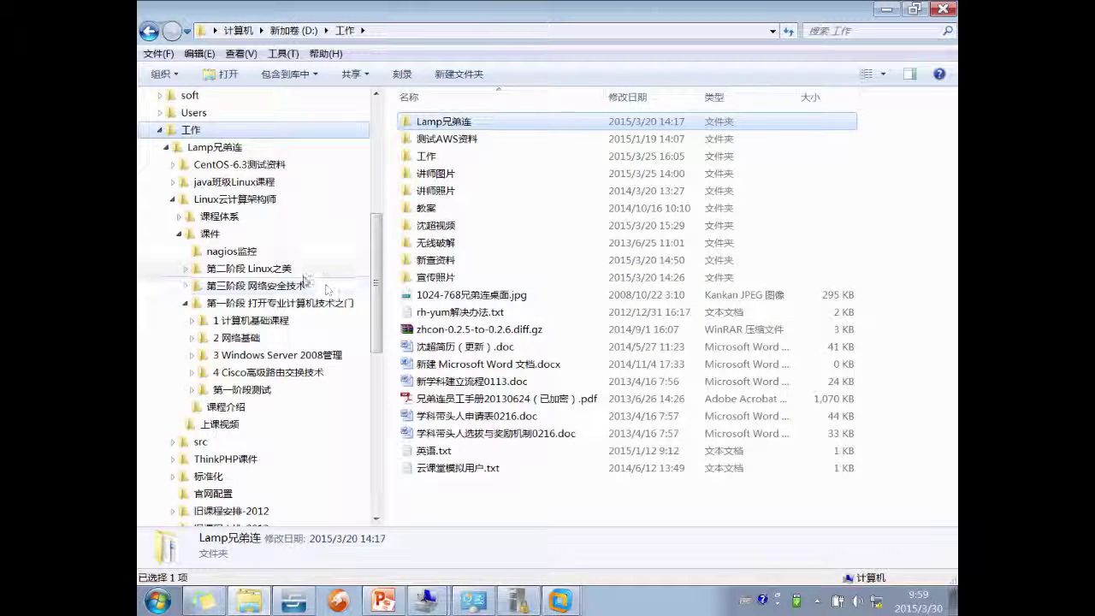
scroll(322, 336, down, 5)
scroll(322, 336, down, 4)
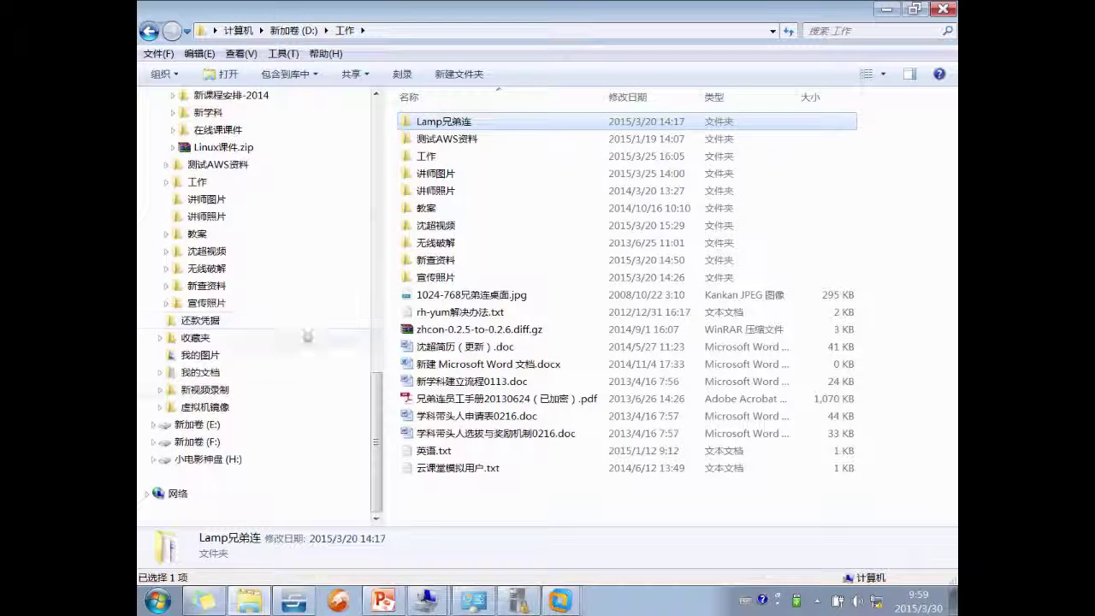
click(224, 408)
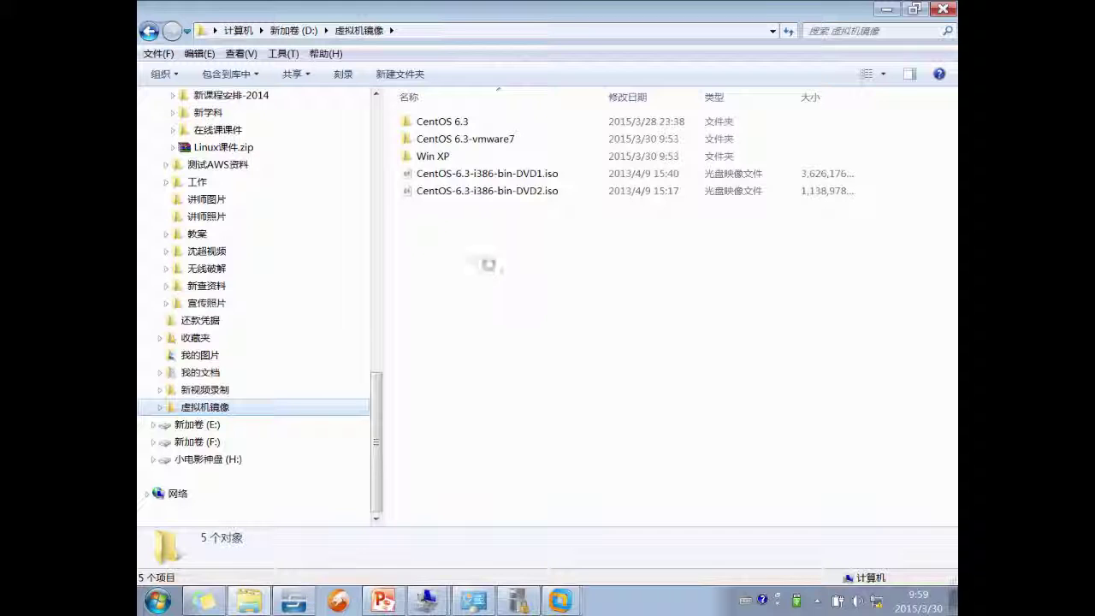
key(ctrl+v)
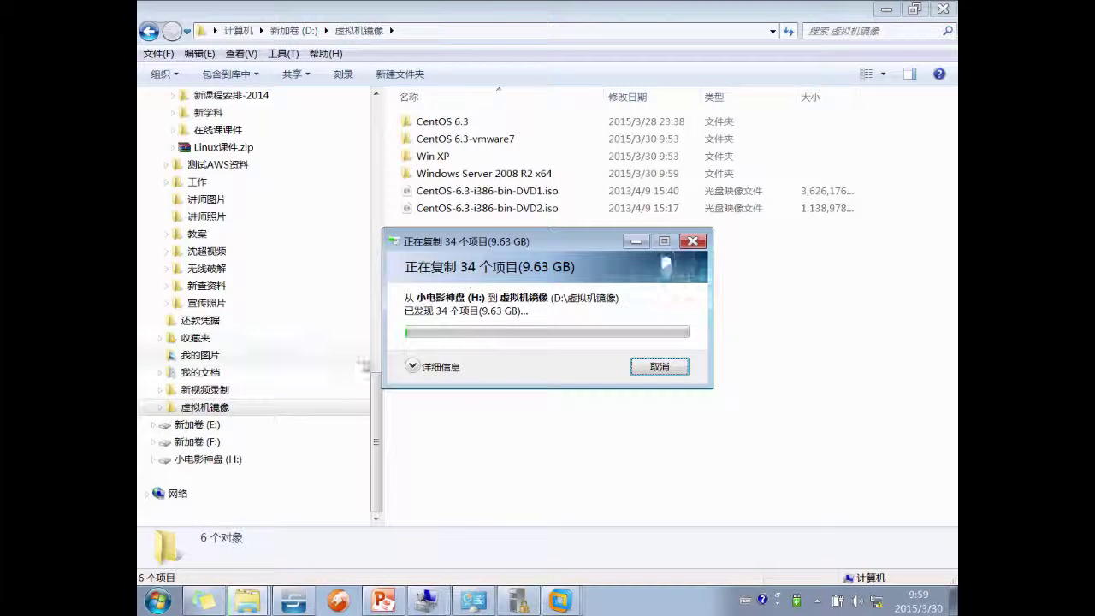
- Copy the Windows2008 folder from the H: drive, then bring Local Security Policy forward
click(208, 460)
right_click(453, 173)
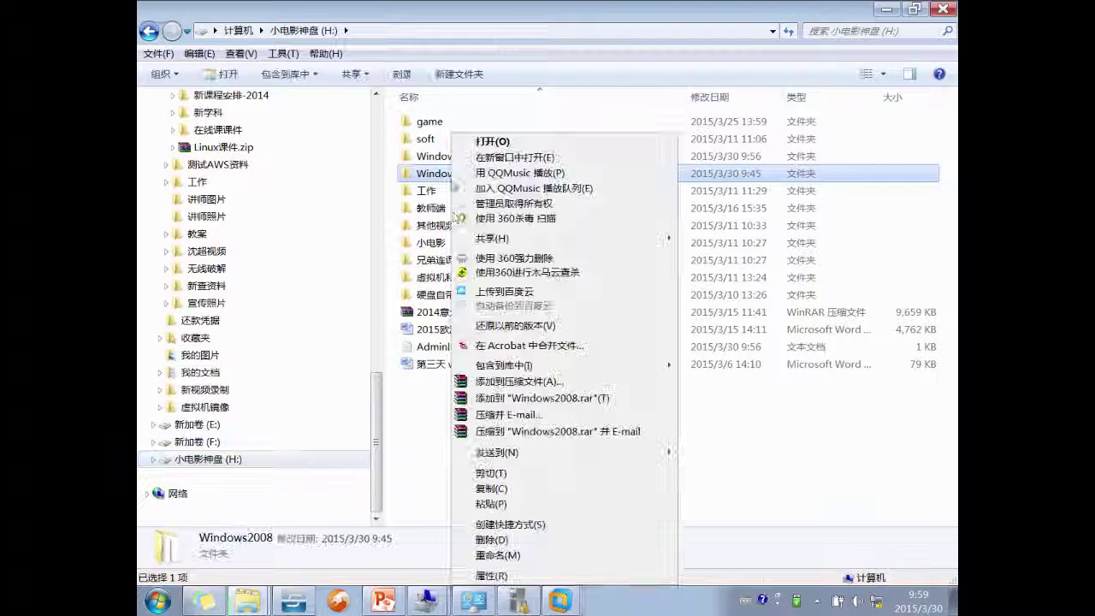
click(511, 460)
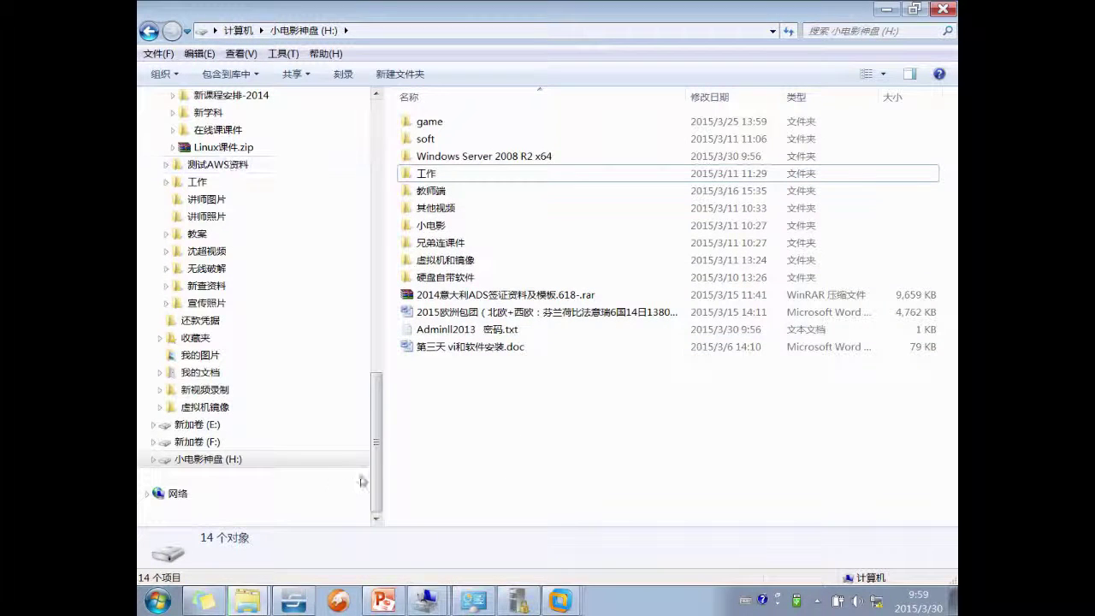
drag(372, 438, 376, 312)
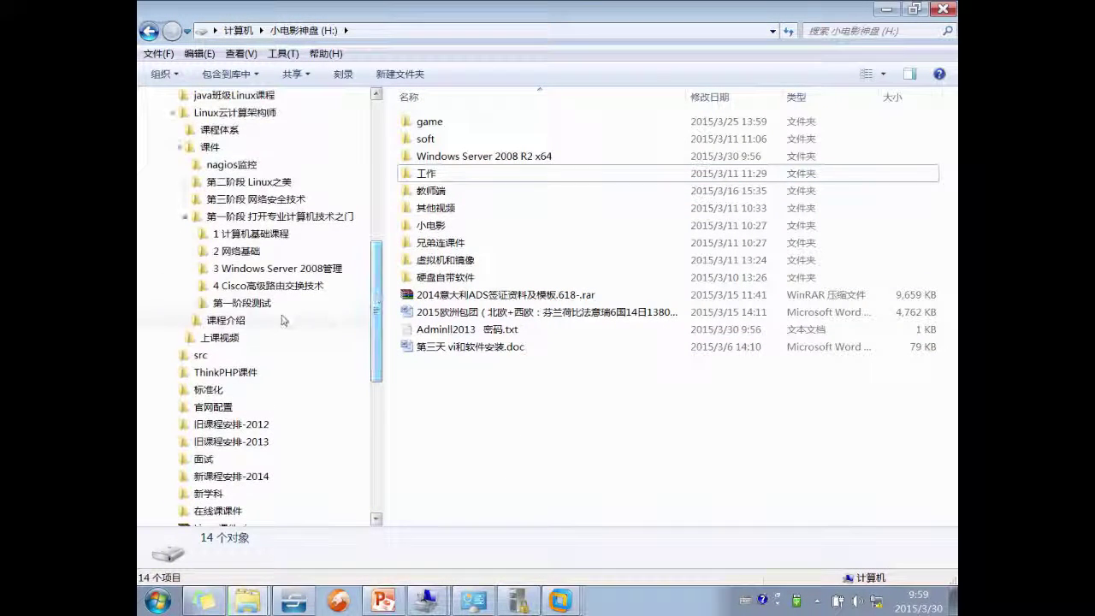
click(524, 599)
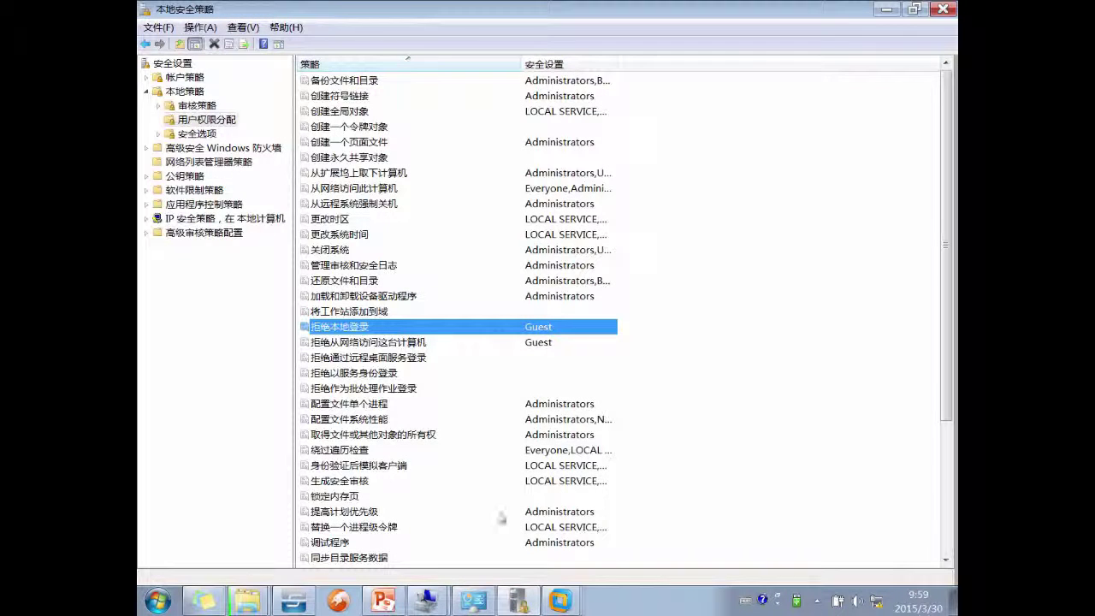
- Review slides 9 and 10 on the built-in and dynamic built-in groups in PowerPoint
click(383, 599)
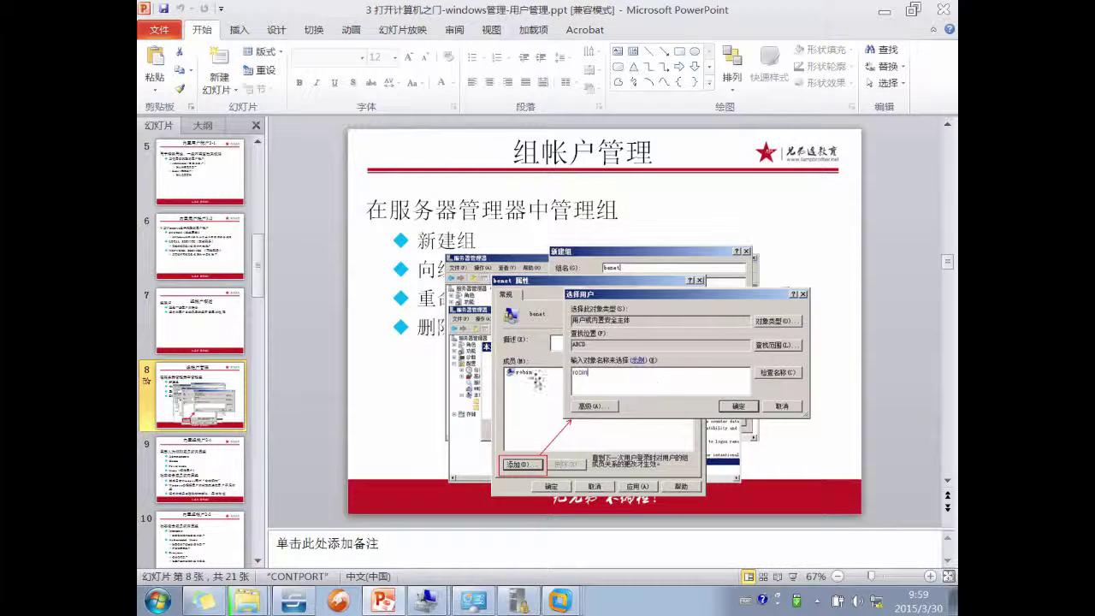
click(177, 464)
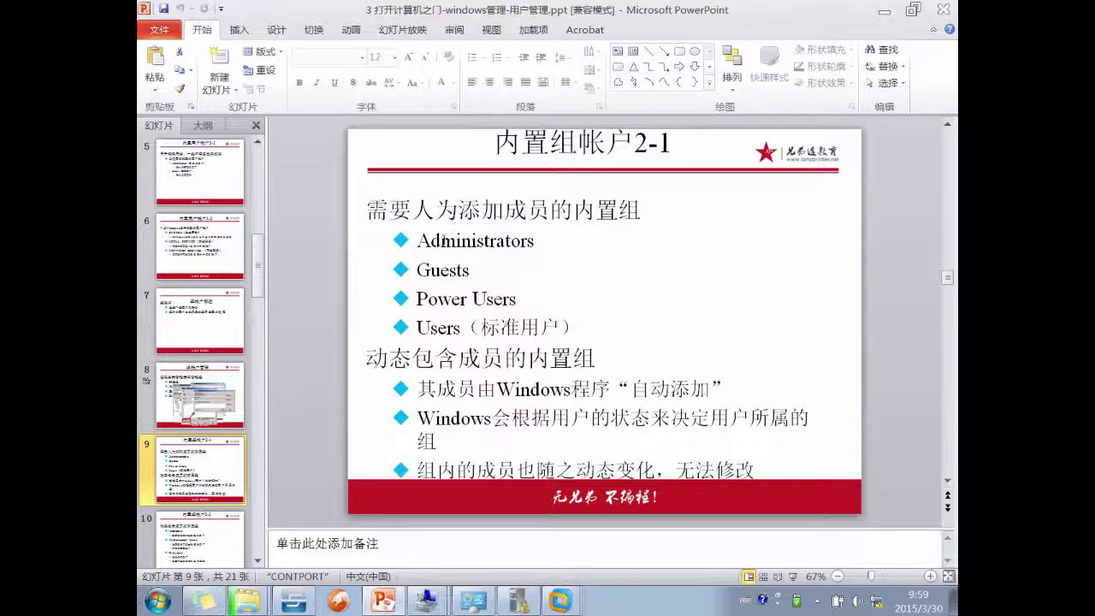
drag(417, 241, 541, 327)
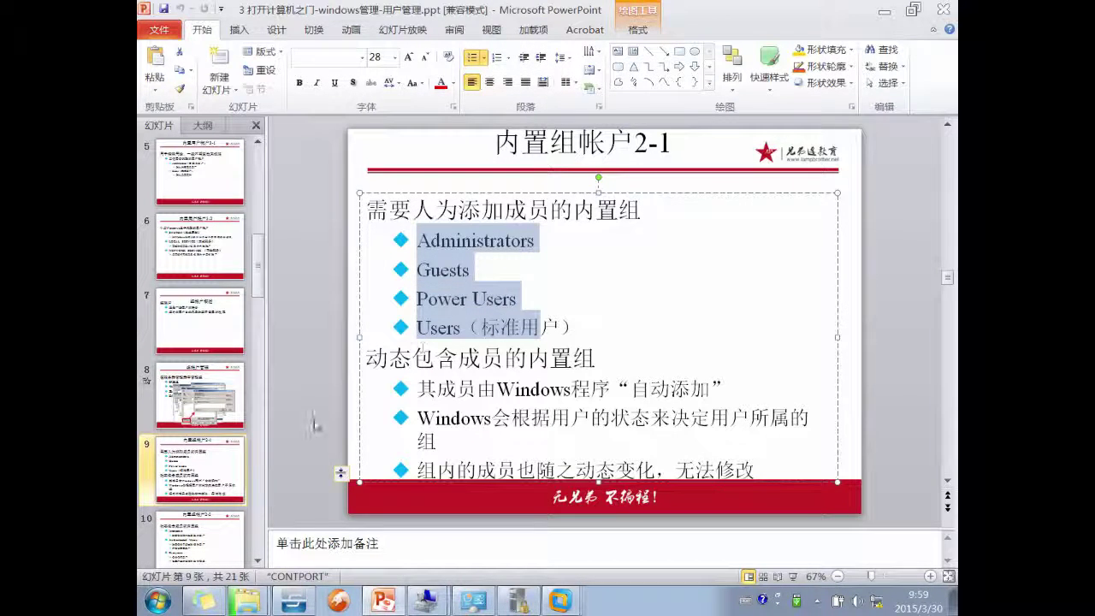
click(218, 475)
scroll(225, 456, down, 1)
click(206, 476)
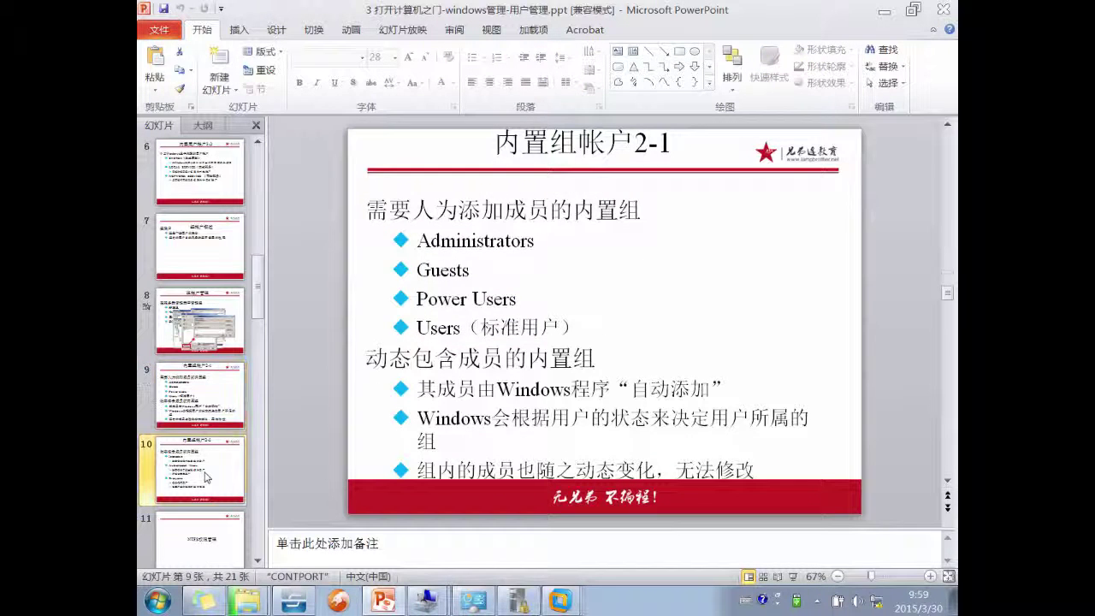
- Scroll through the slides and go to slide 11, the NTFS权限管理 section title
scroll(226, 456, down, 1)
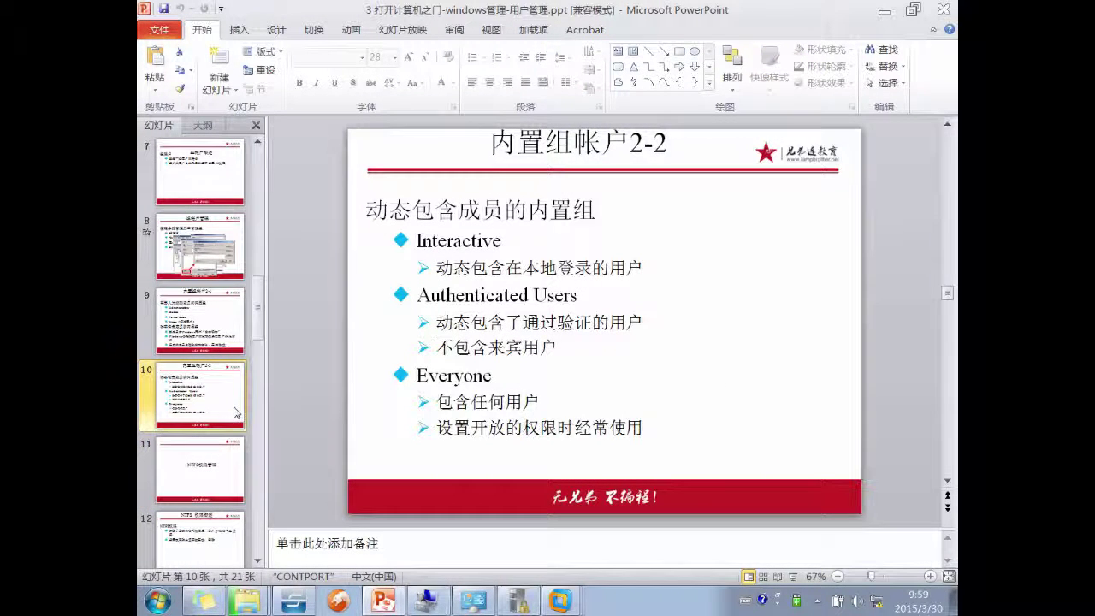
scroll(404, 315, up, 1)
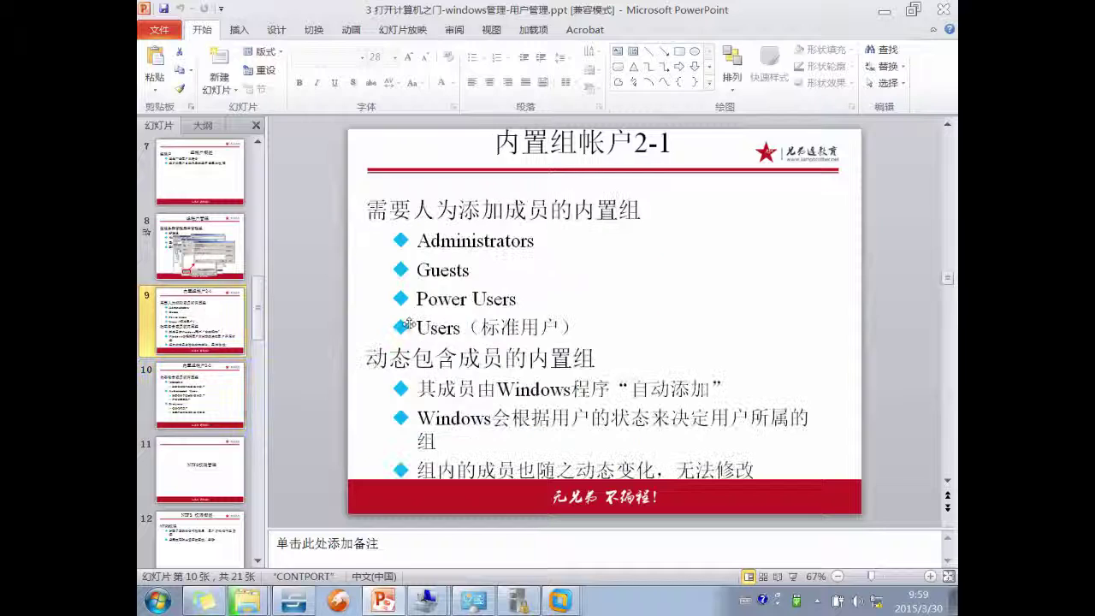
scroll(513, 432, down, 3)
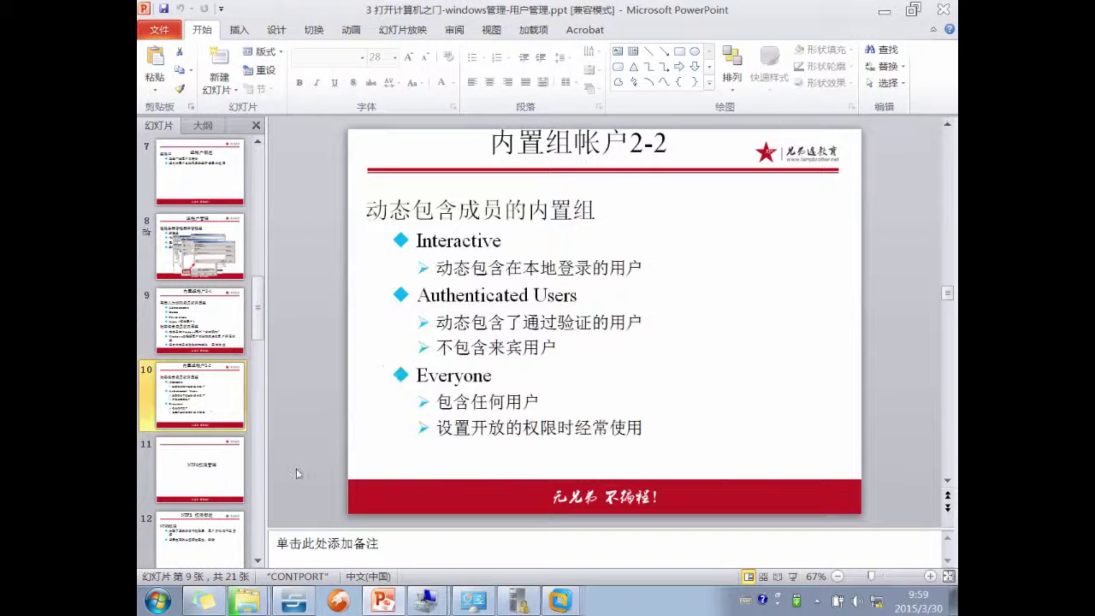
scroll(206, 292, up, 1)
click(209, 190)
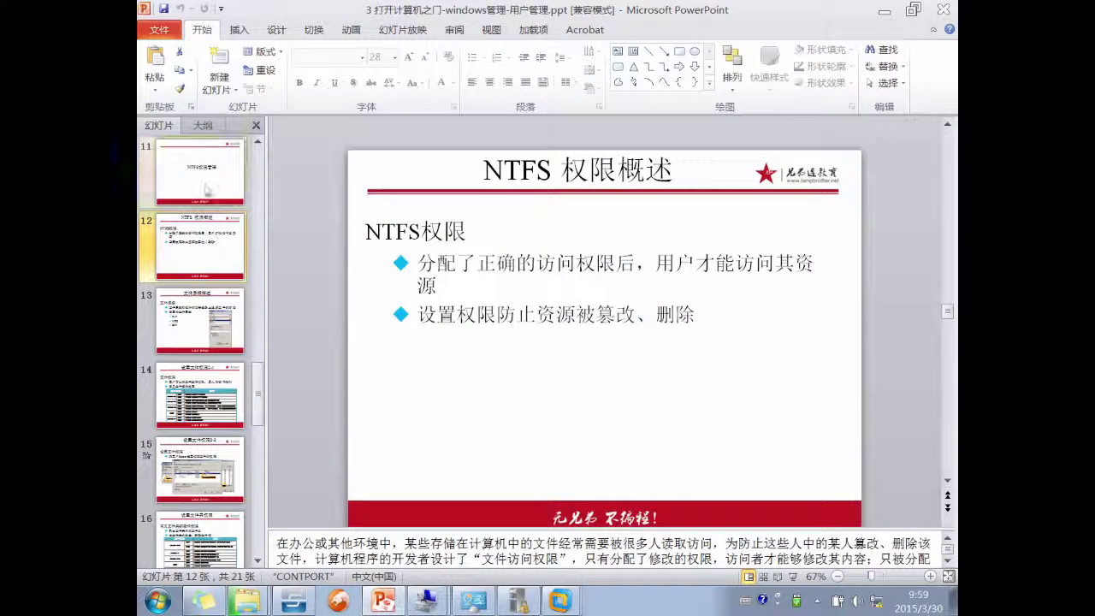
scroll(214, 236, up, 1)
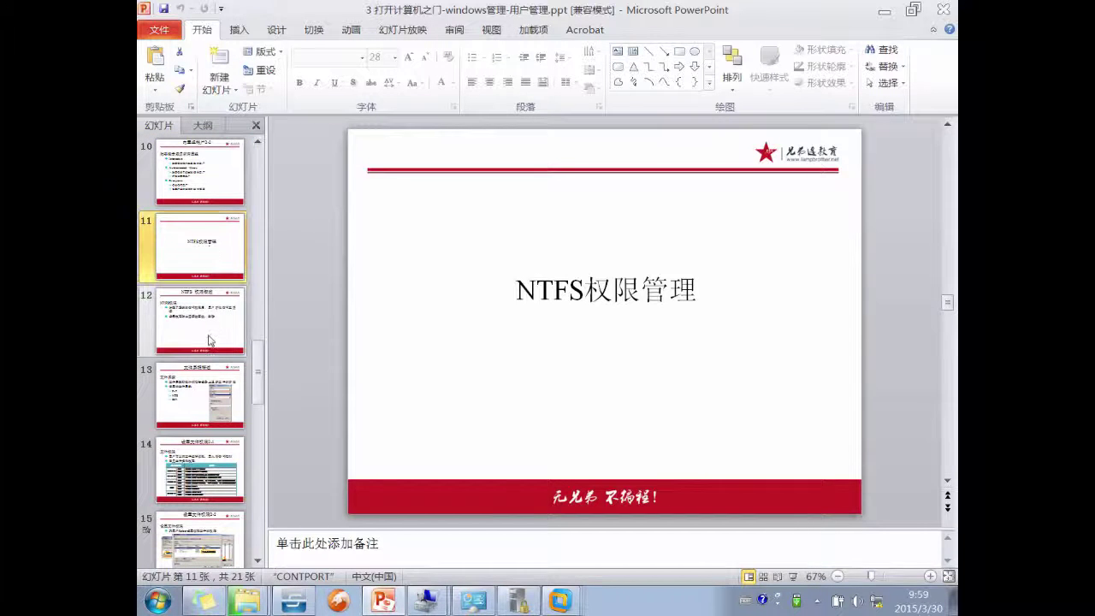
- Open the Properties of drive 新加卷 (D:) in Explorer and close them without changes
mouse_move(246, 602)
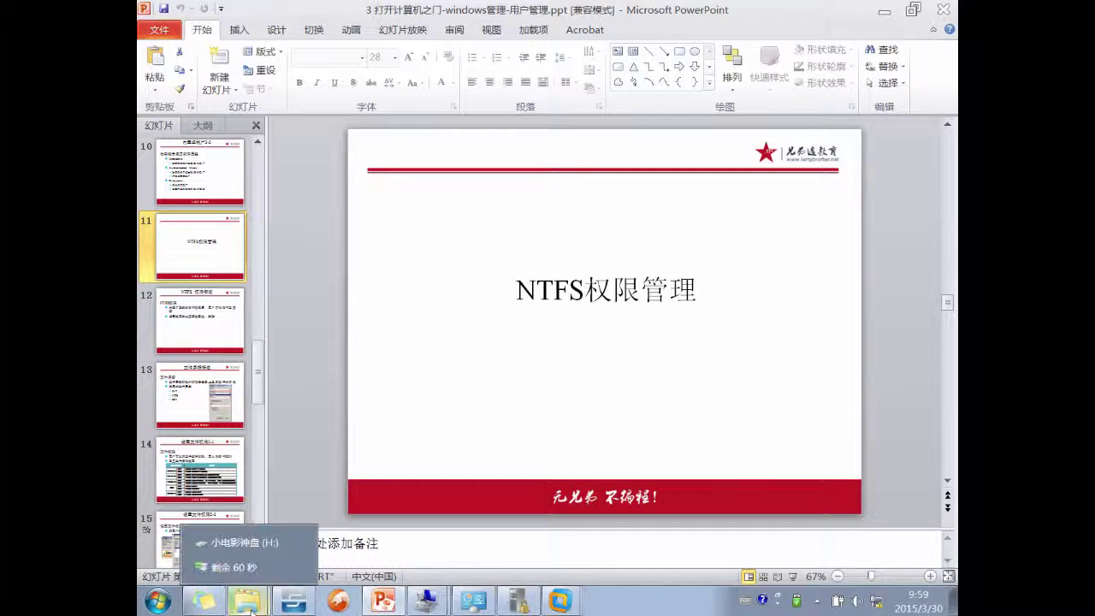
click(243, 564)
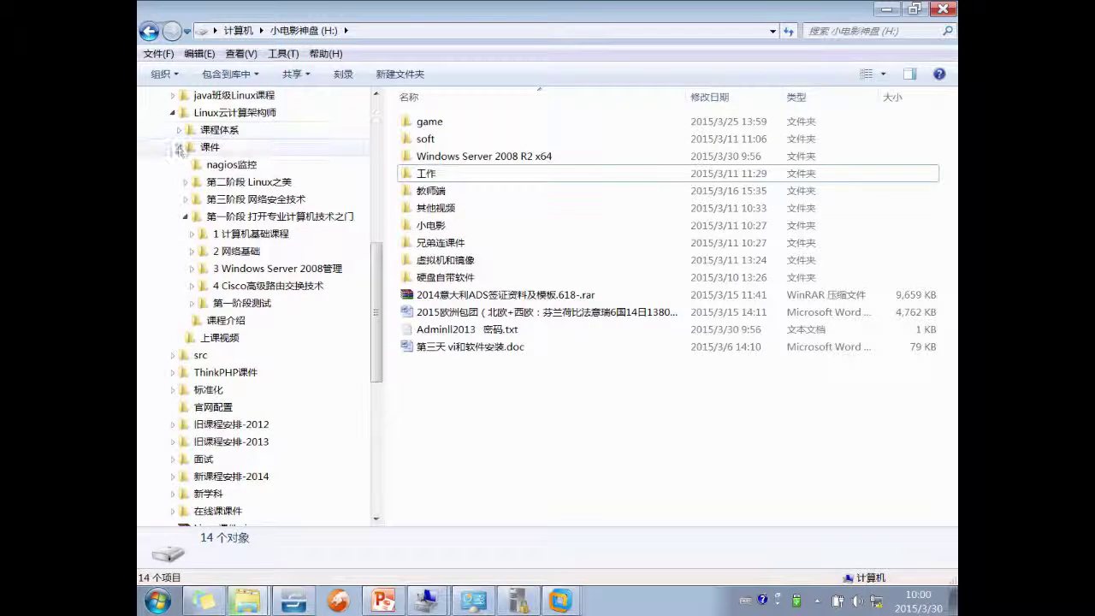
click(186, 218)
scroll(186, 217, up, 5)
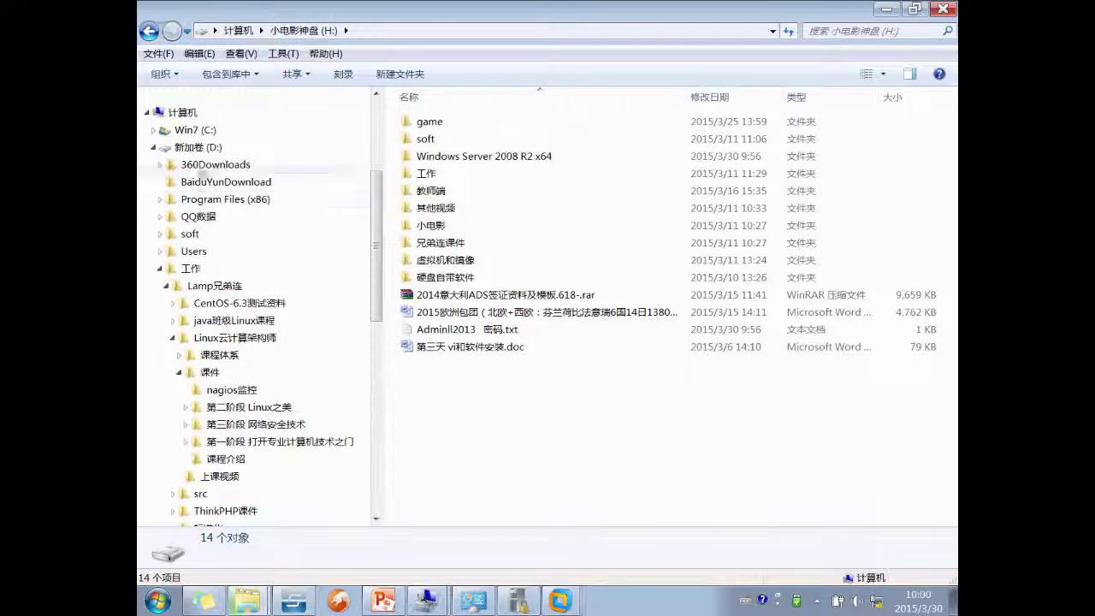
click(199, 148)
right_click(199, 148)
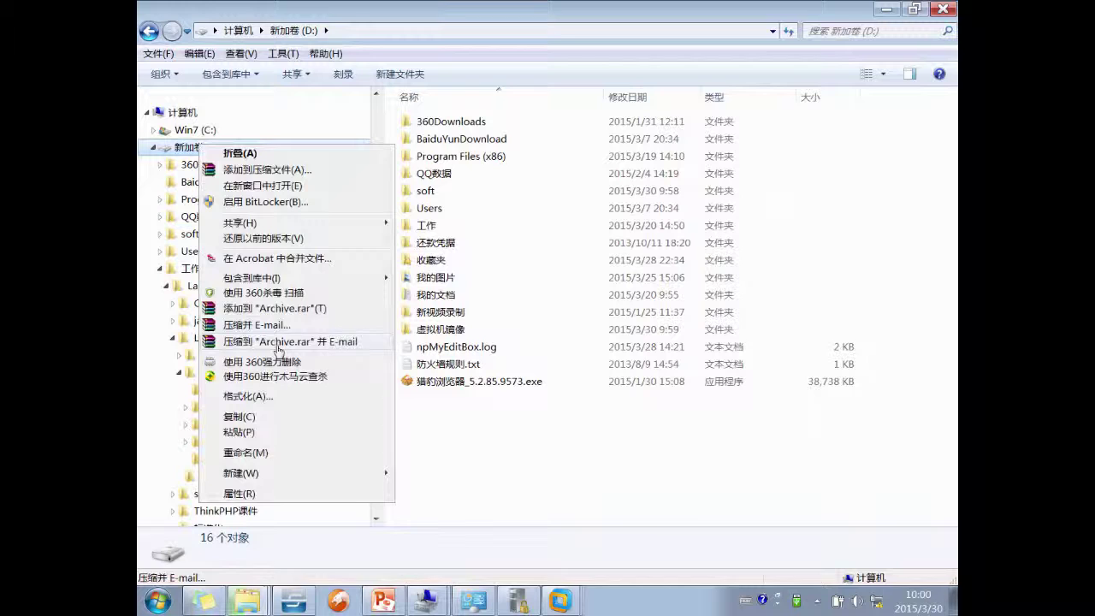
click(276, 494)
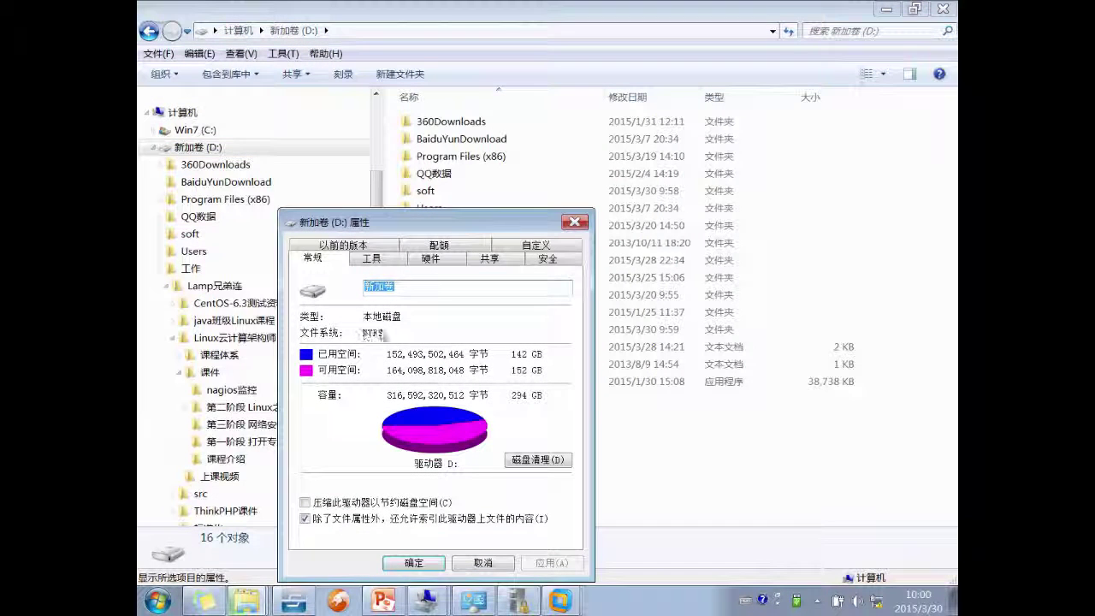
click(496, 560)
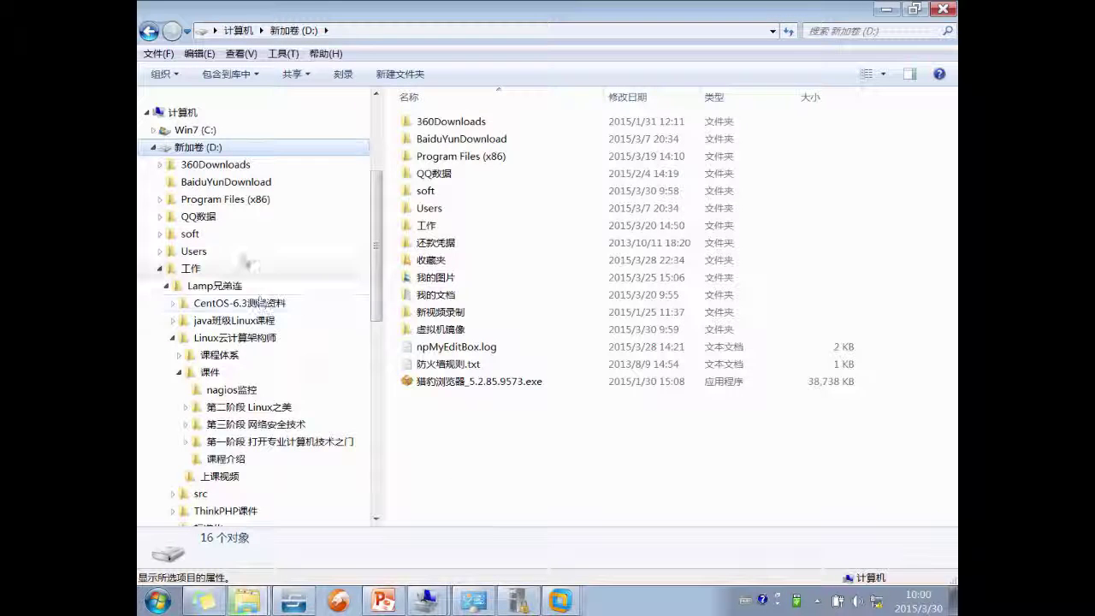
- Show the Security permissions of the 课程介绍 folder inside 工作\课件
click(233, 272)
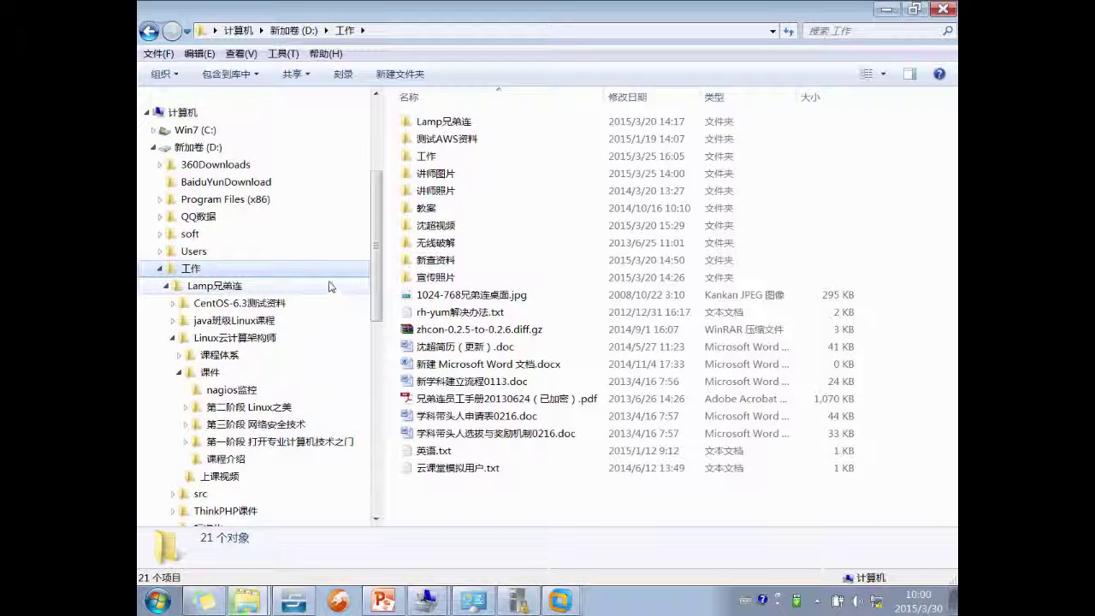
scroll(331, 286, down, 2)
click(235, 268)
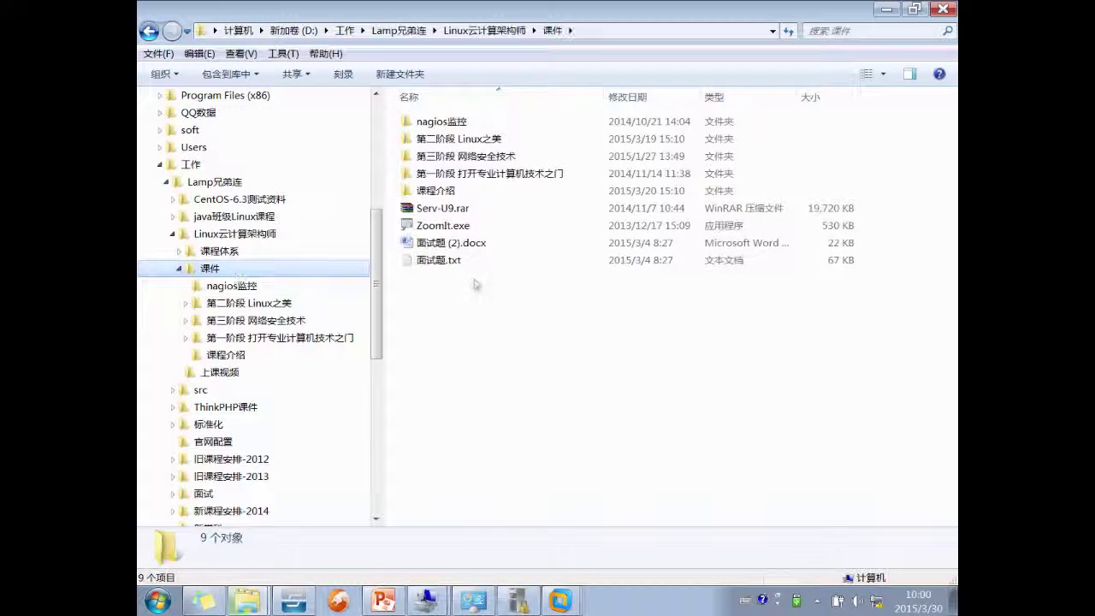
right_click(453, 193)
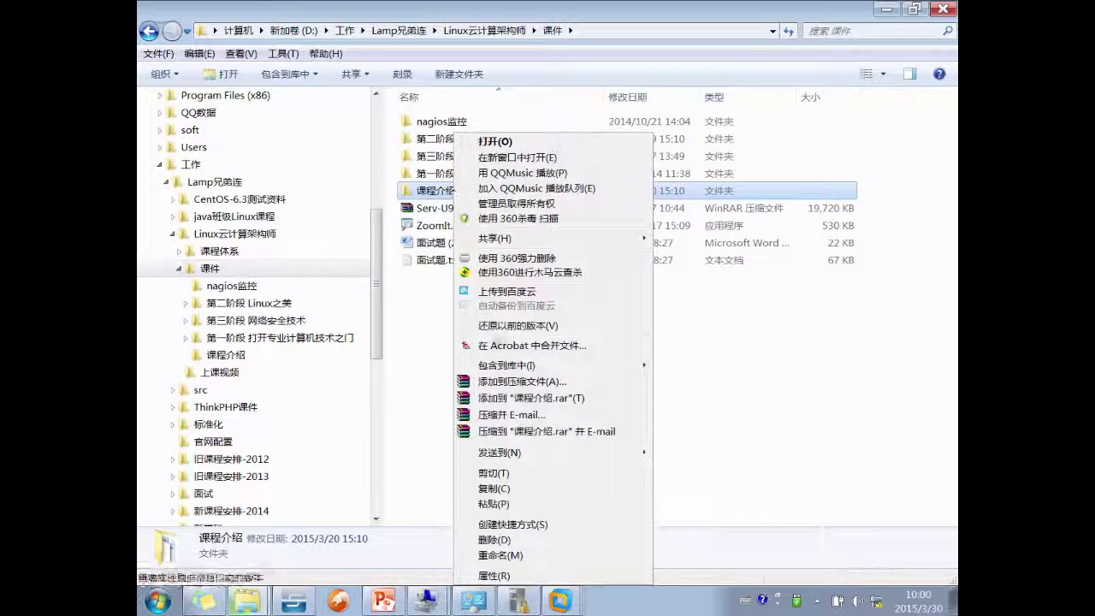
click(504, 575)
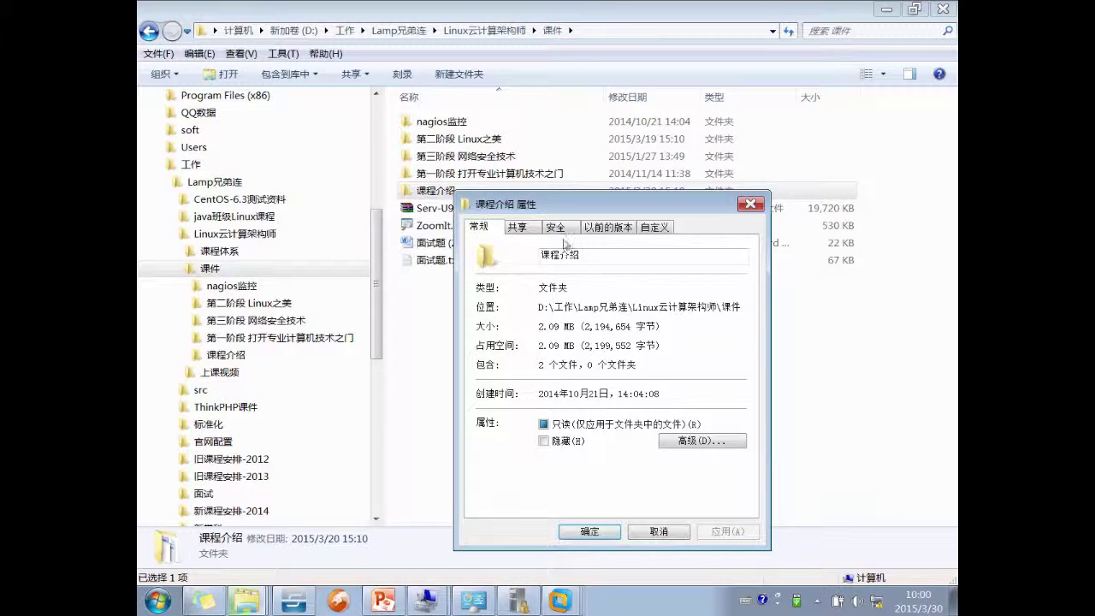
click(556, 228)
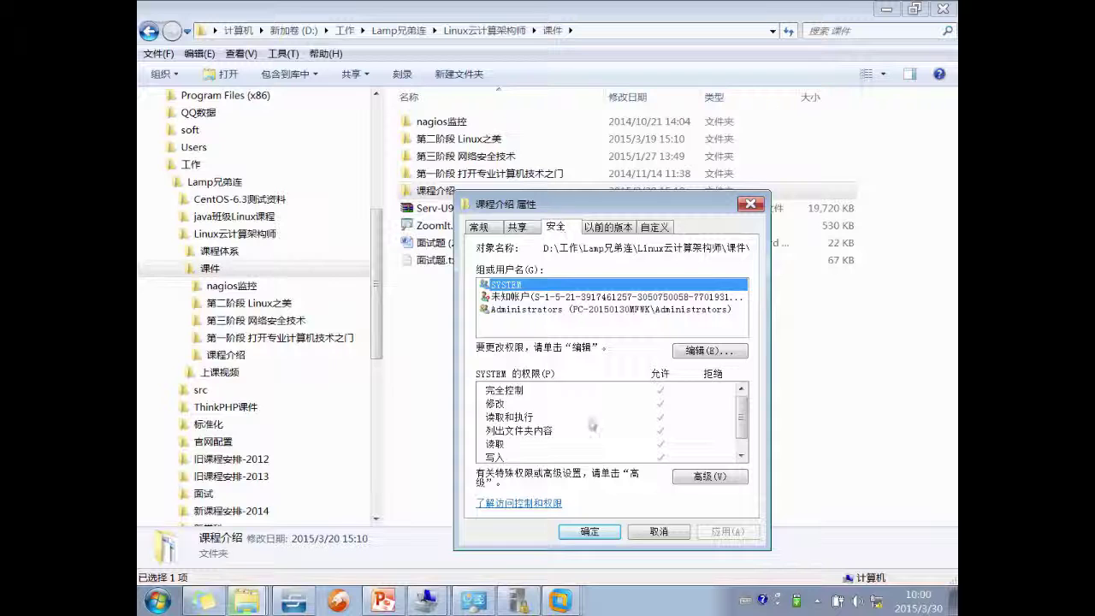
drag(741, 419, 764, 423)
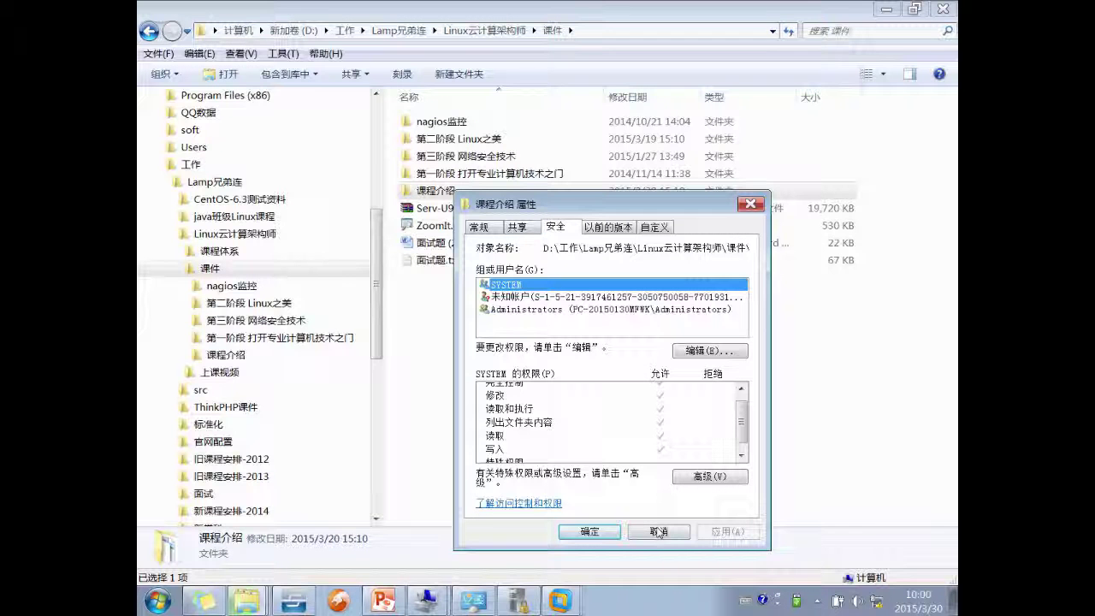
- Present the slides full screen from the current slide and advance to NTFS 权限概述
click(393, 602)
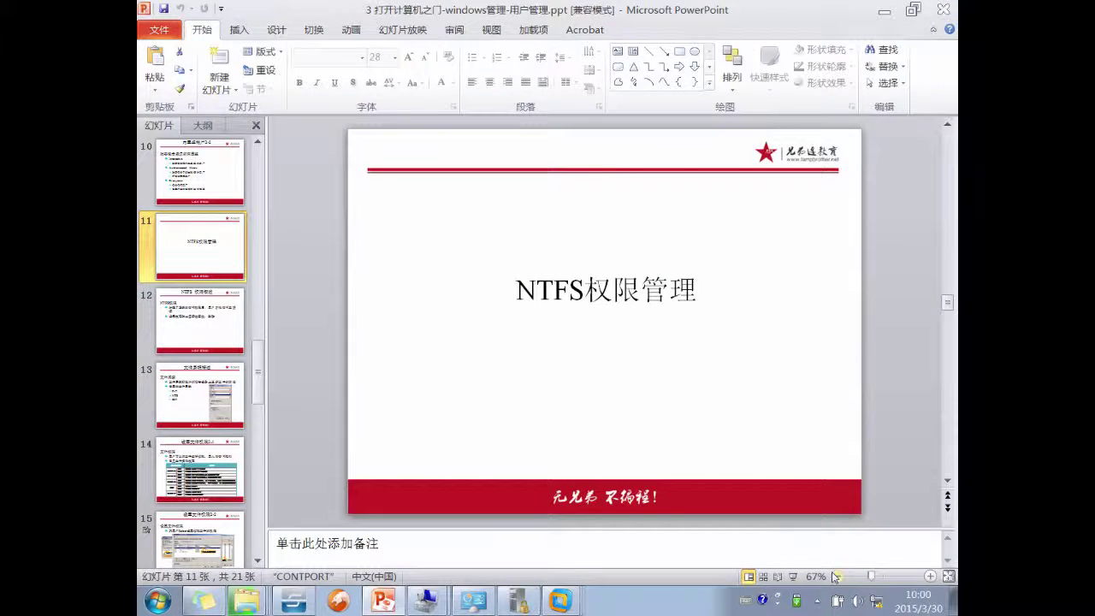
click(792, 576)
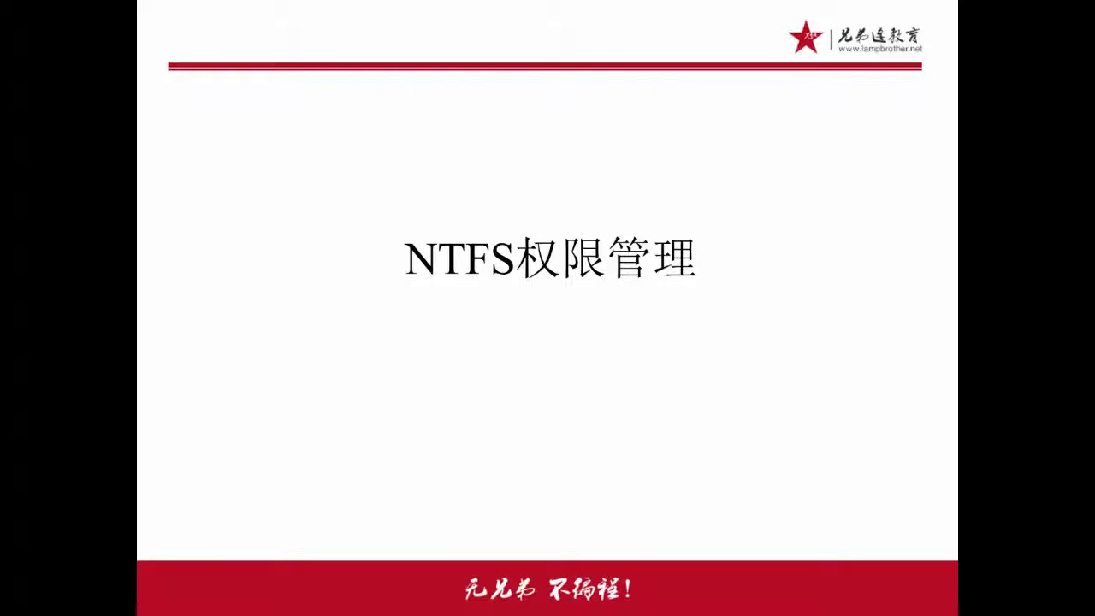
key(Down)
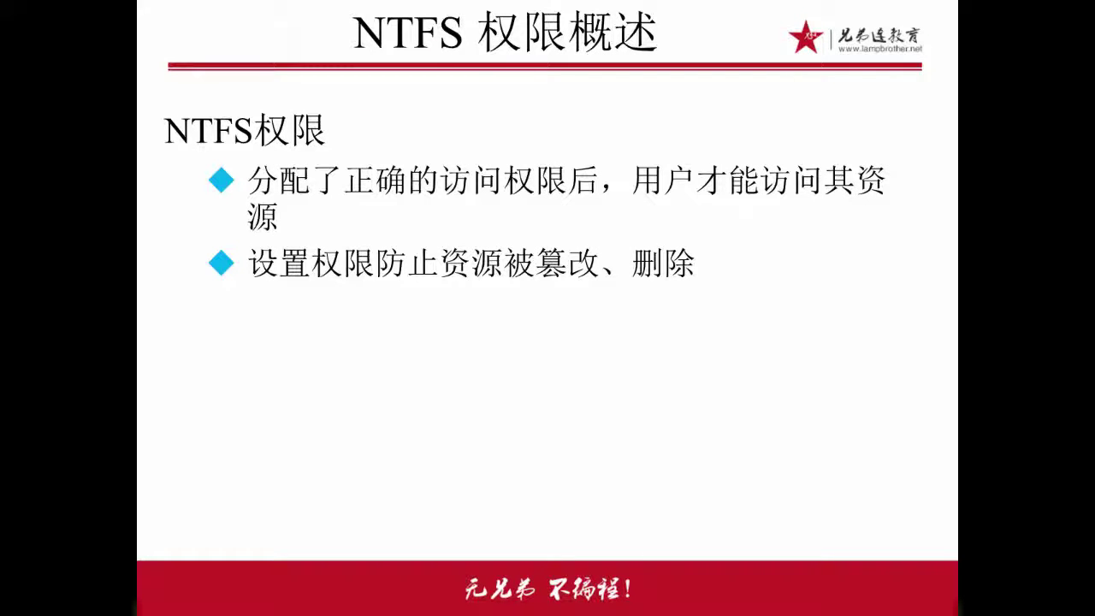